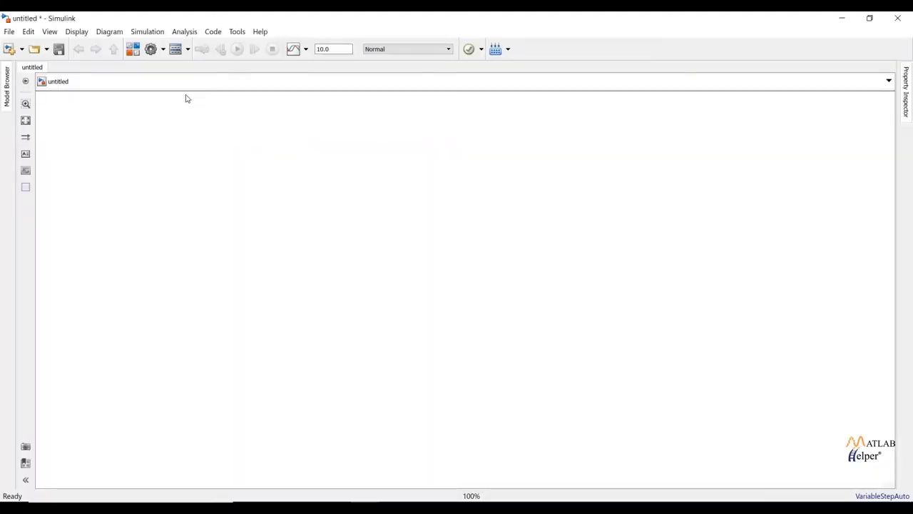
double_click(485, 166)
type("po")
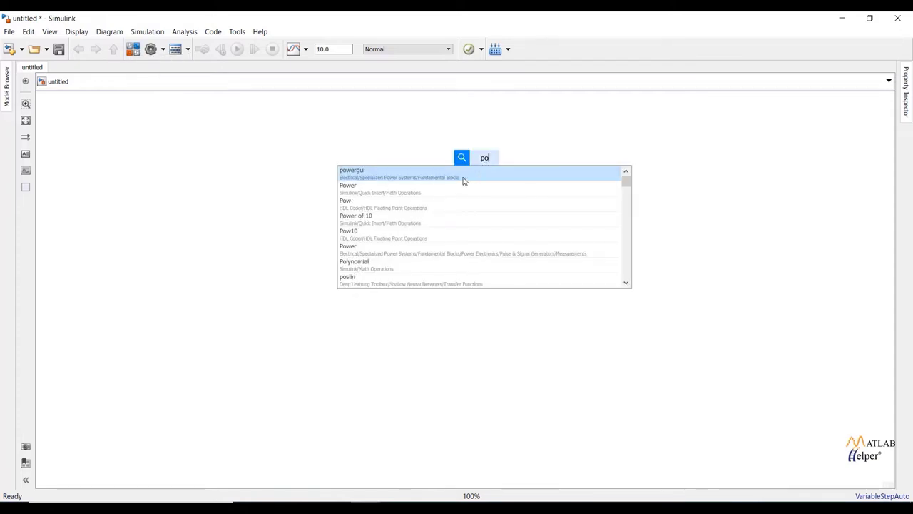
left_click(696, 196)
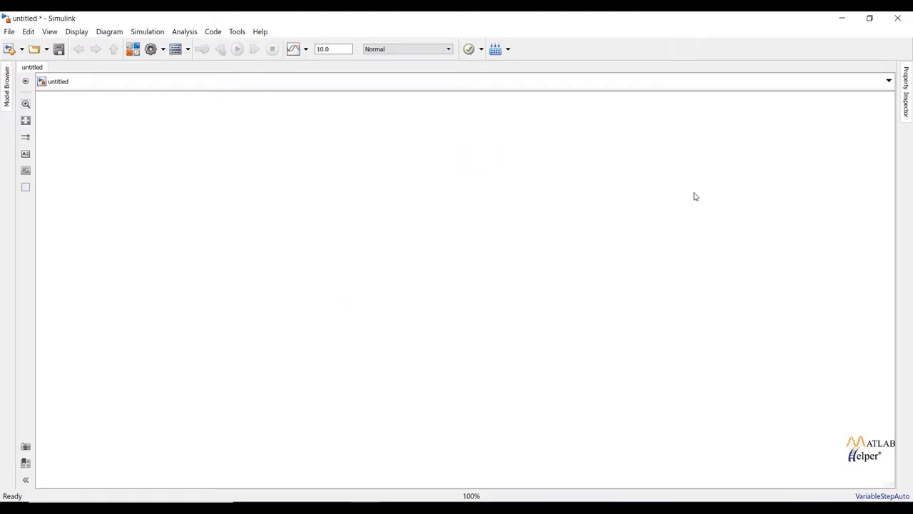
Add a Vehicle Body block to the empty model, shrink it slightly and place it in the right half of the canvas.
double_click(737, 266)
type("veh")
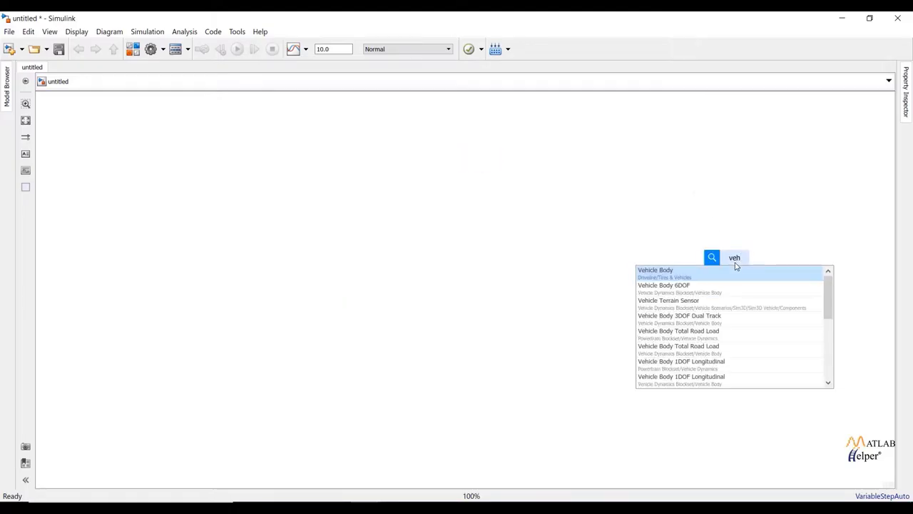
left_click(706, 275)
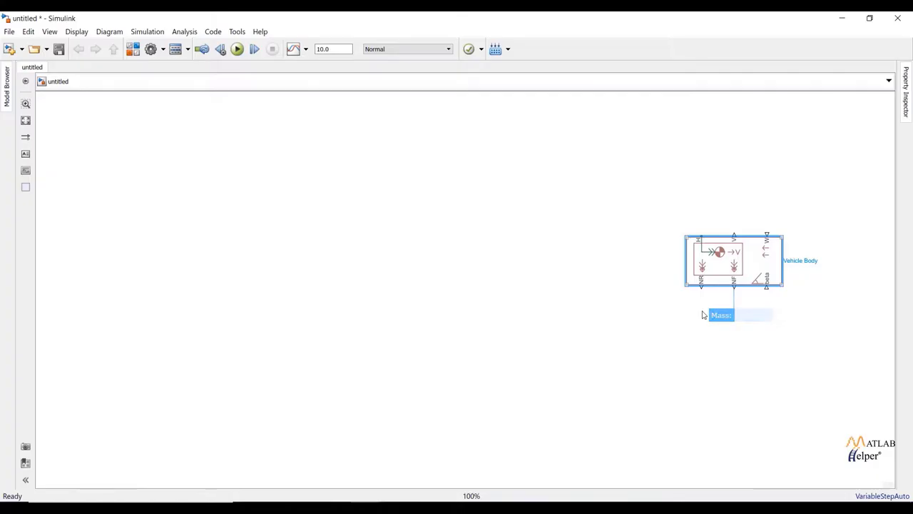
left_click_drag(722, 251, 648, 330)
left_click_drag(611, 365, 631, 311)
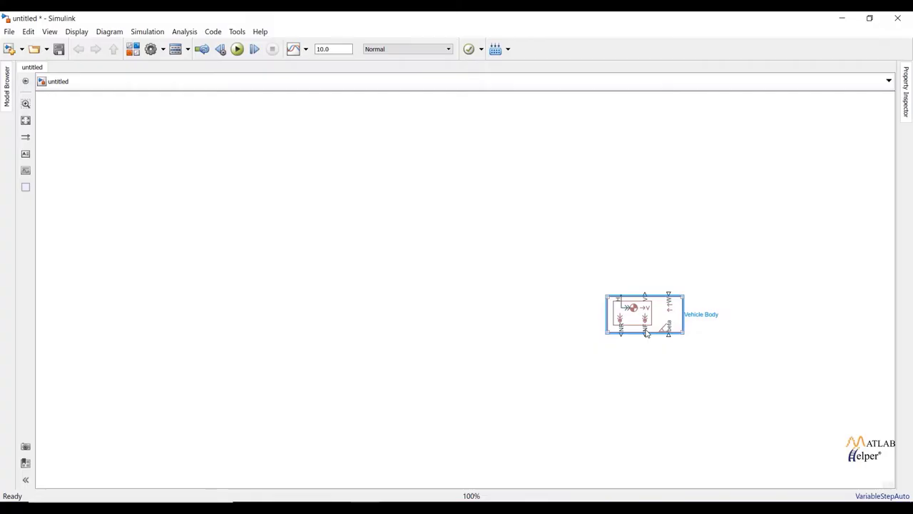
left_click_drag(655, 315, 706, 309)
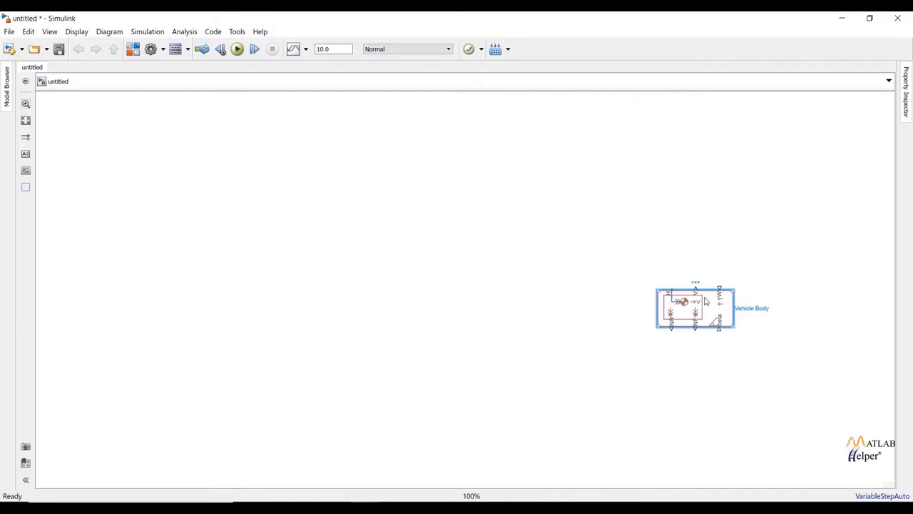
Set the Vehicle Body's mass to 600 kg, frontal area to 2 m^2 and drag coefficient to 0.25.
double_click(706, 301)
double_click(415, 343)
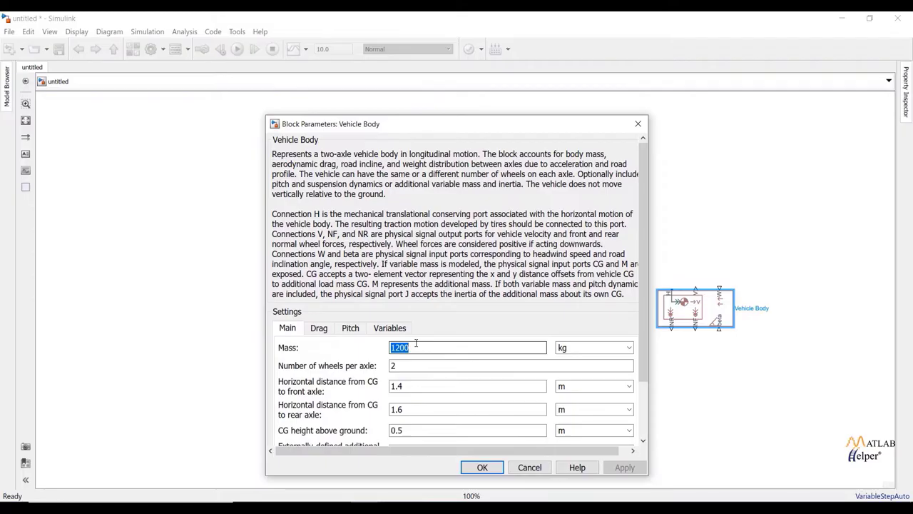
type("6")
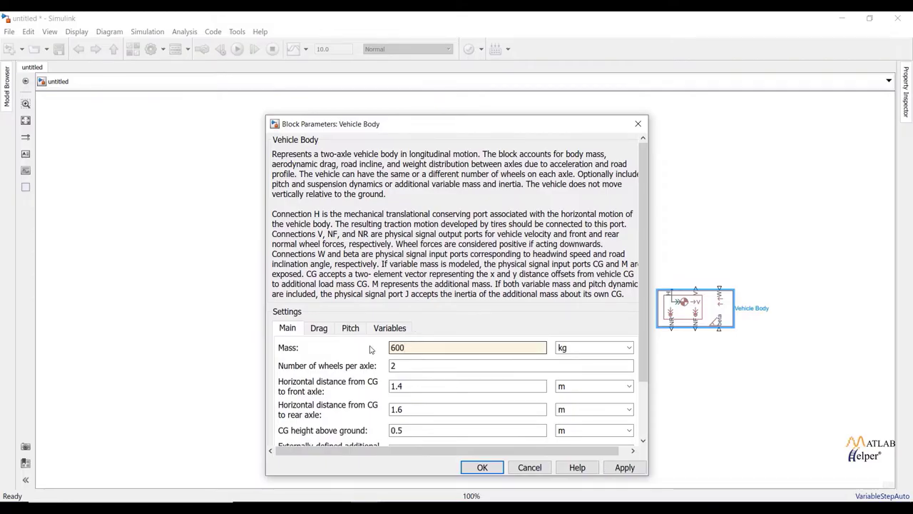
left_click(318, 328)
double_click(401, 347)
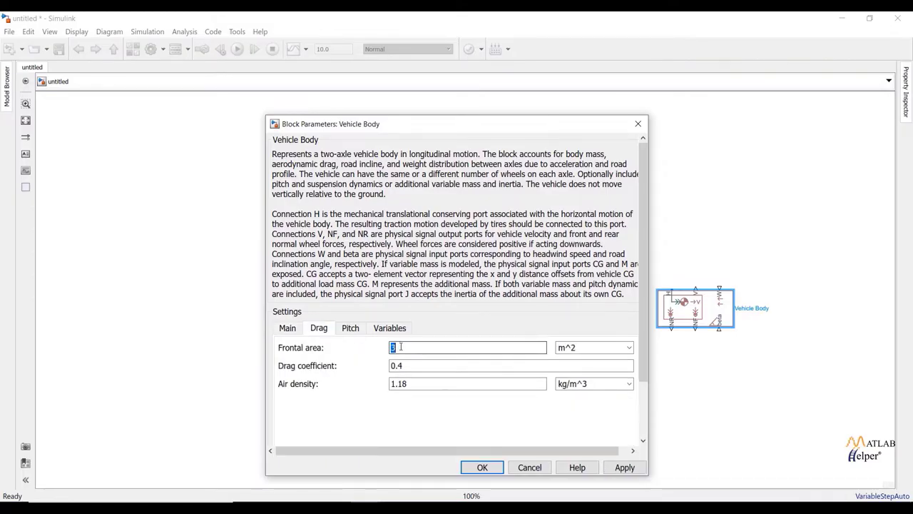
type("2")
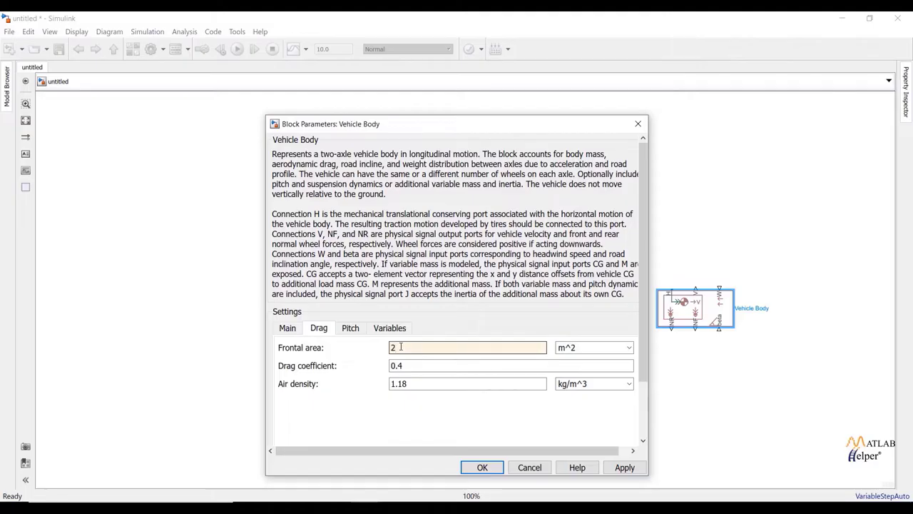
double_click(412, 366)
type("0.25")
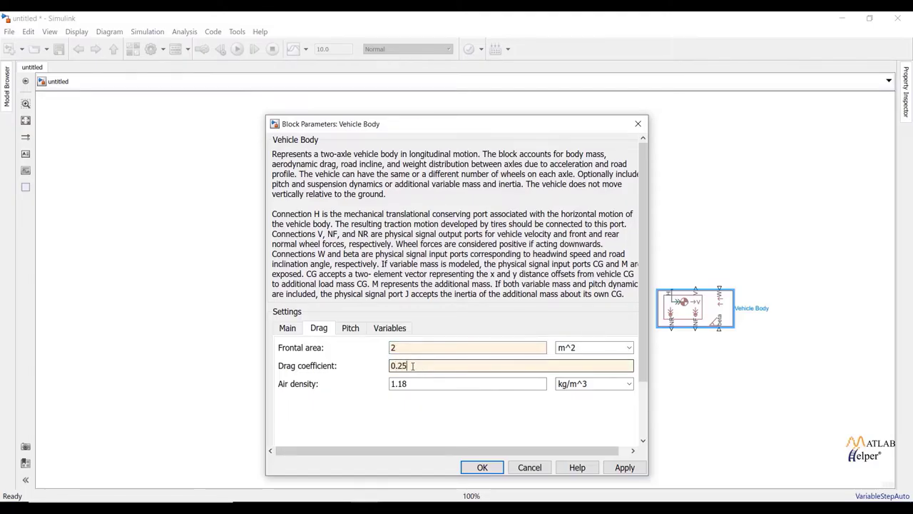
left_click(483, 468)
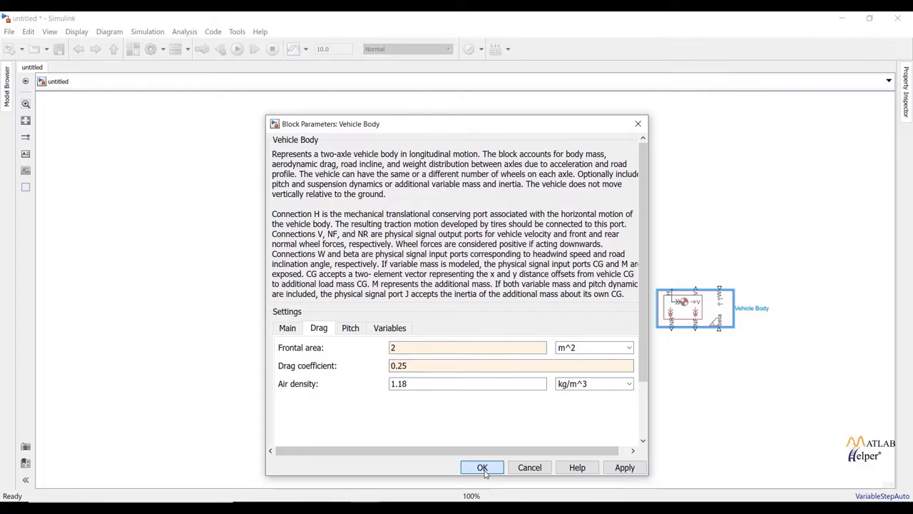
Add a Tire (Magic Formula) block below the Vehicle Body and place a smaller copy of it underneath.
double_click(658, 375)
type("tire")
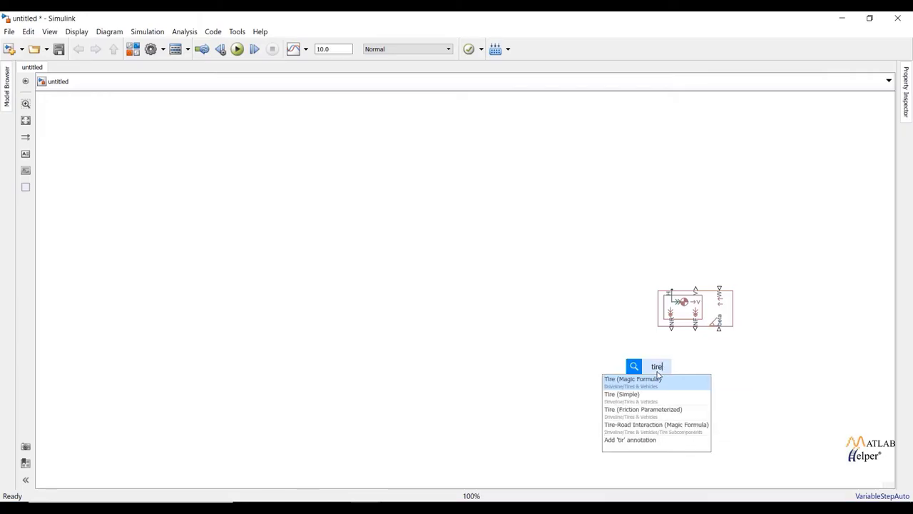
left_click(652, 384)
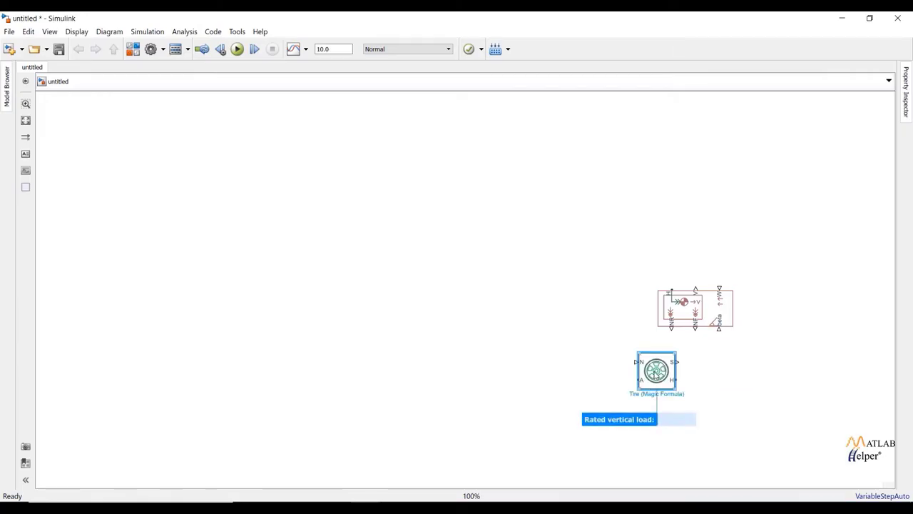
key("ctrl+c")
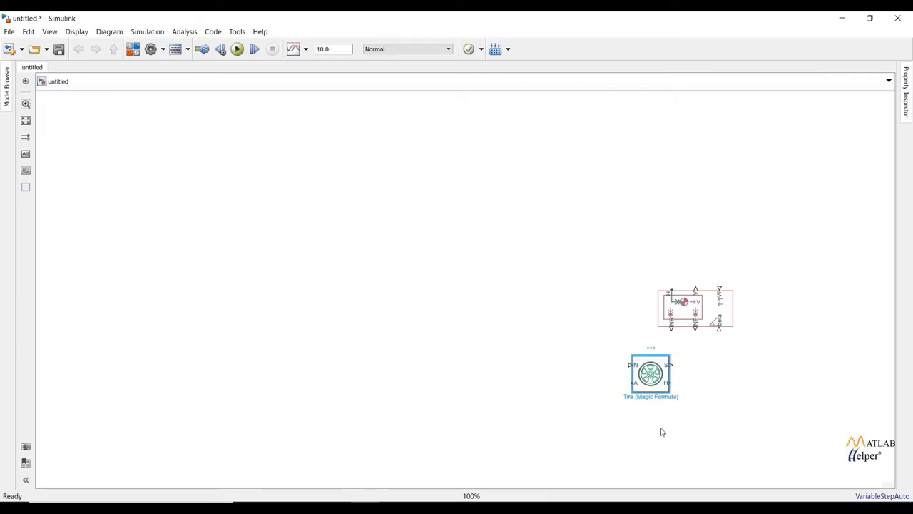
left_click(661, 433)
key("ctrl+v")
left_click_drag(680, 452, 639, 435)
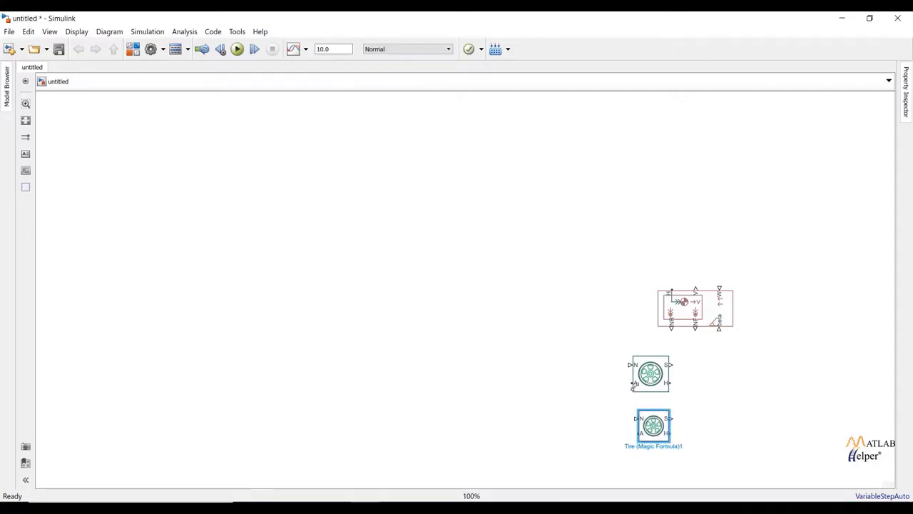
Shrink the upper tire, then connect both tires' N ports to the Vehicle Body's NR port and their H ports to its H port.
left_click(635, 387)
mouse_move(634, 388)
left_mouse_down()
mouse_move(658, 335)
mouse_move(671, 329)
left_mouse_up()
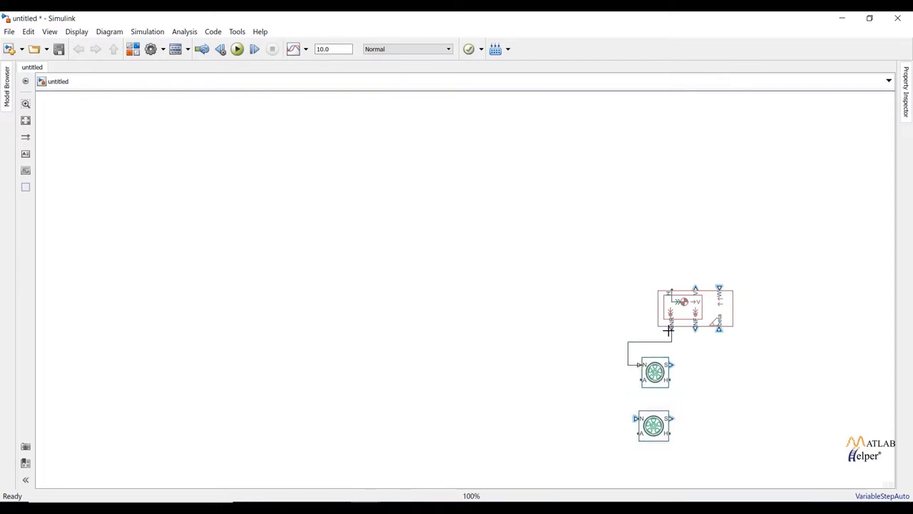
left_click_drag(637, 419, 631, 365)
left_click_drag(673, 431, 666, 309)
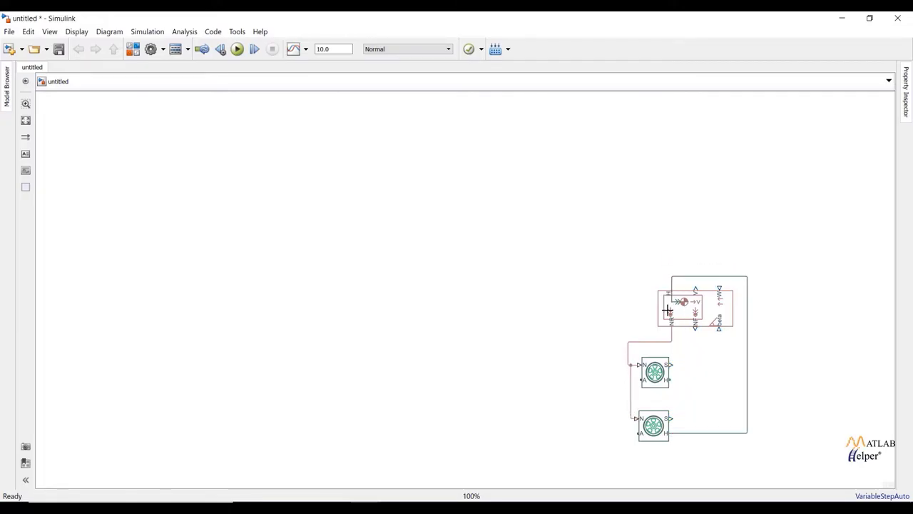
left_click_drag(671, 378, 636, 361)
Add a Differential block, rotate it counterclockwise and place it to the left of the tires.
double_click(524, 328)
type("di")
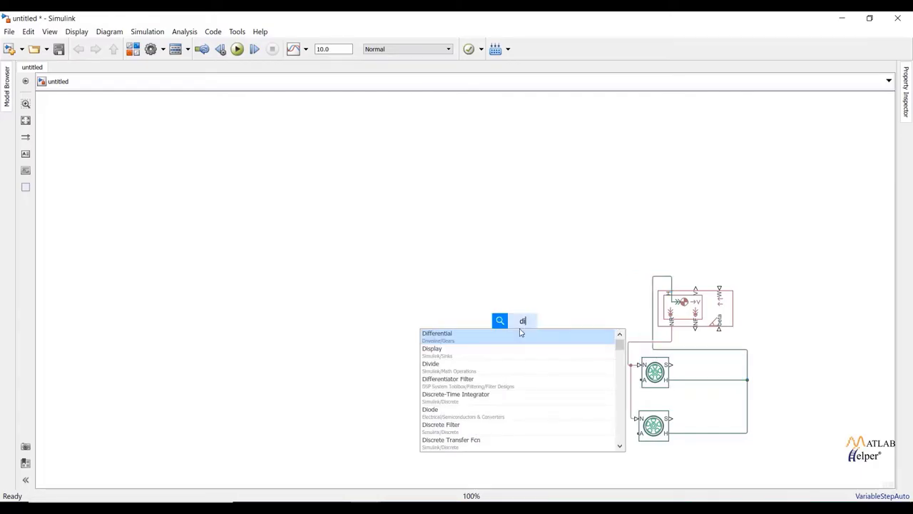
key("Return")
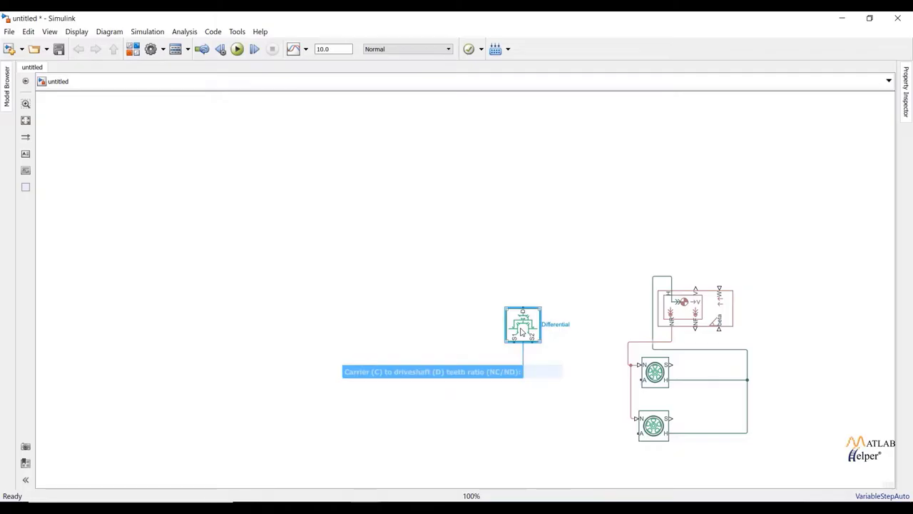
right_click(522, 331)
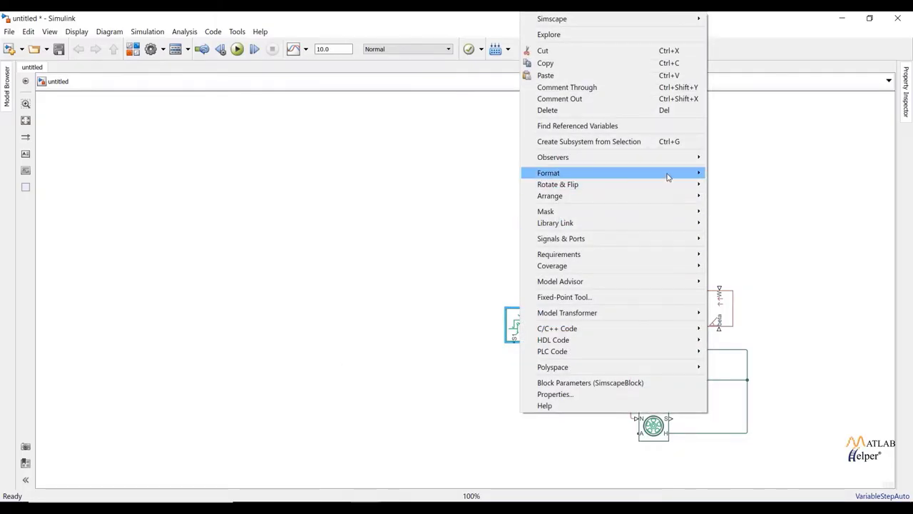
mouse_move(673, 177)
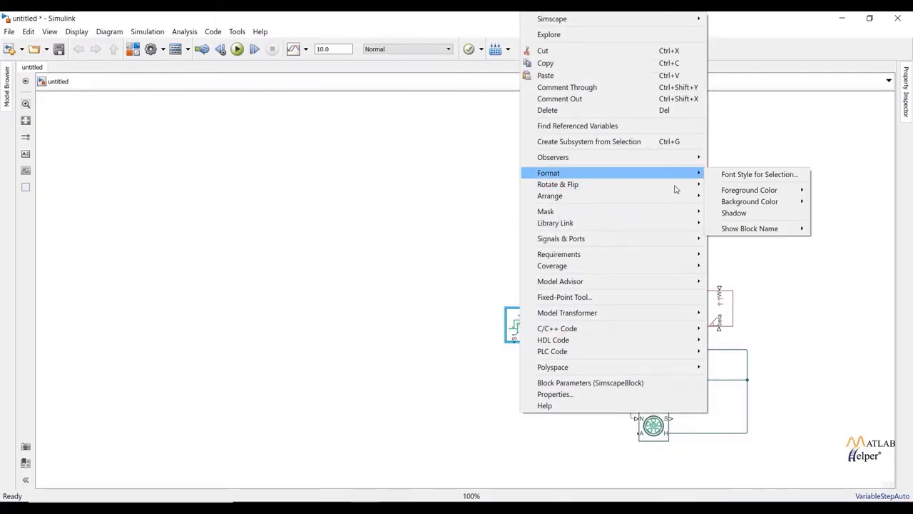
mouse_move(621, 188)
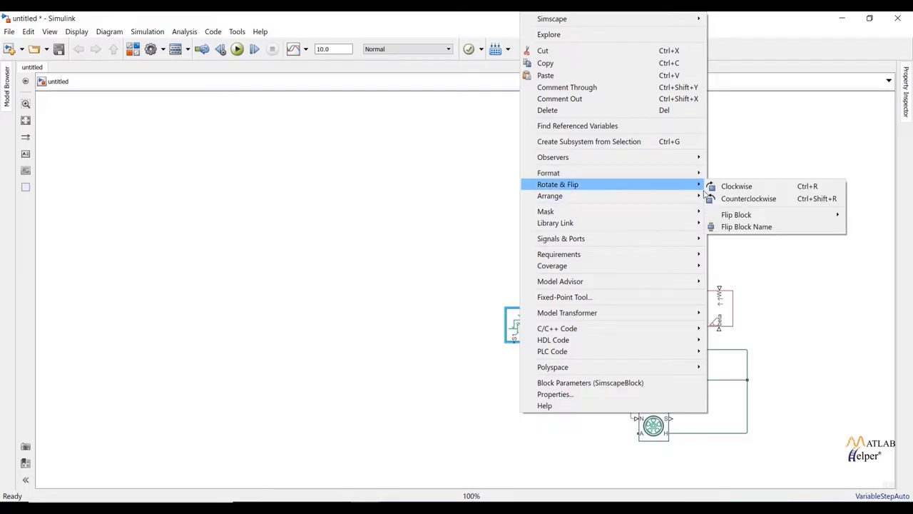
left_click(730, 202)
left_click_drag(525, 326, 563, 393)
Add a Simple Gear block left of the Differential and connect its F port to the Differential's D port.
double_click(462, 386)
type("sim")
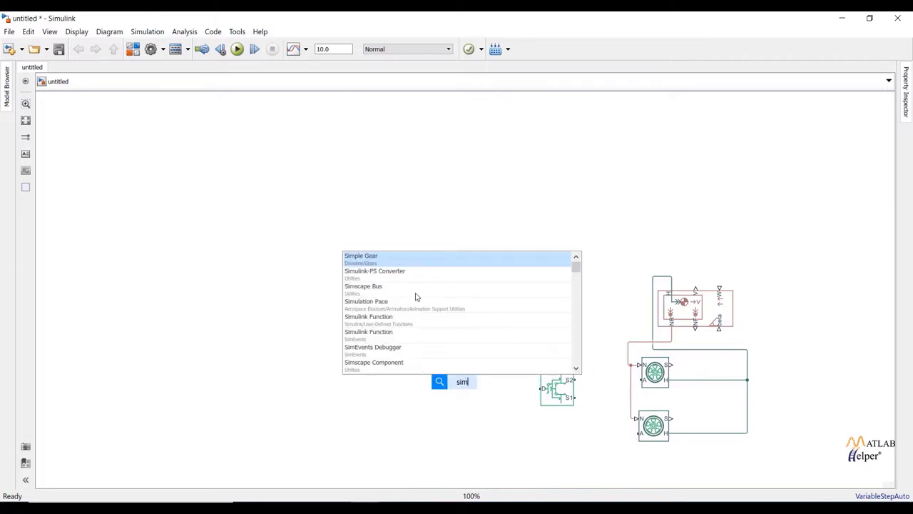
left_click(398, 260)
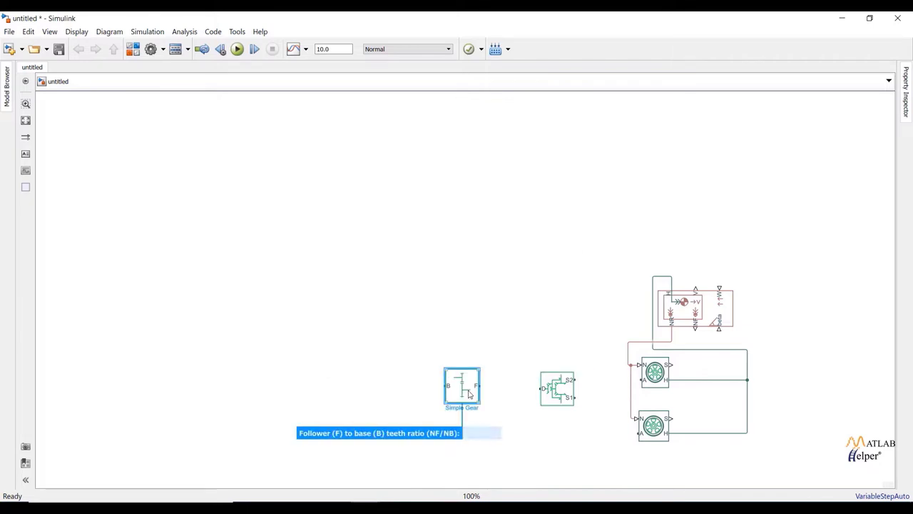
left_click_drag(476, 388, 501, 393)
left_click(529, 394)
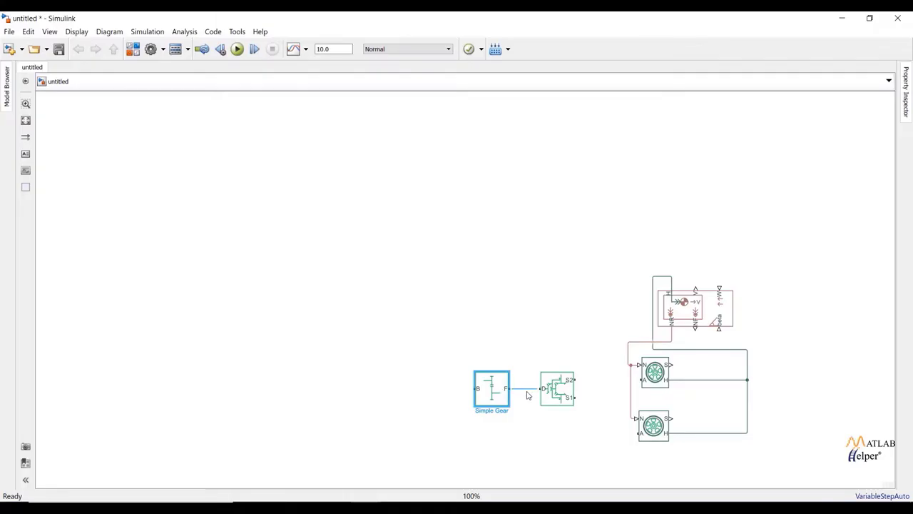
Move the Differential and Simple Gear closer to the tires and connect S2 to the upper tire's A port and S1 to the lower tire's.
left_click(562, 397)
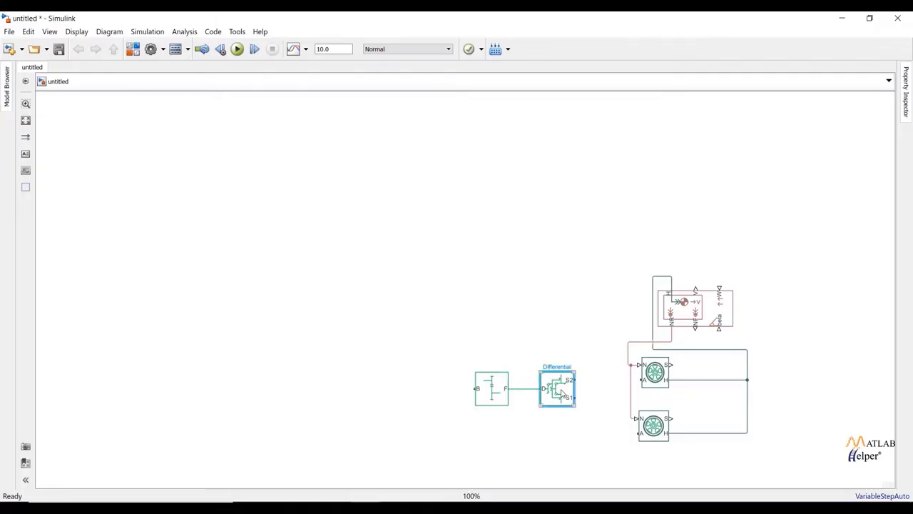
left_click_drag(562, 397, 580, 396)
left_click_drag(504, 394, 529, 394)
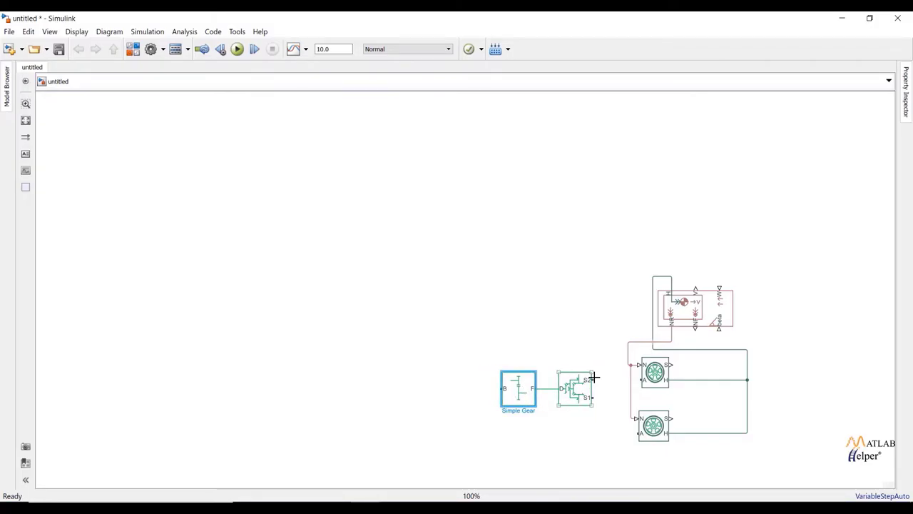
left_click_drag(594, 377, 640, 377)
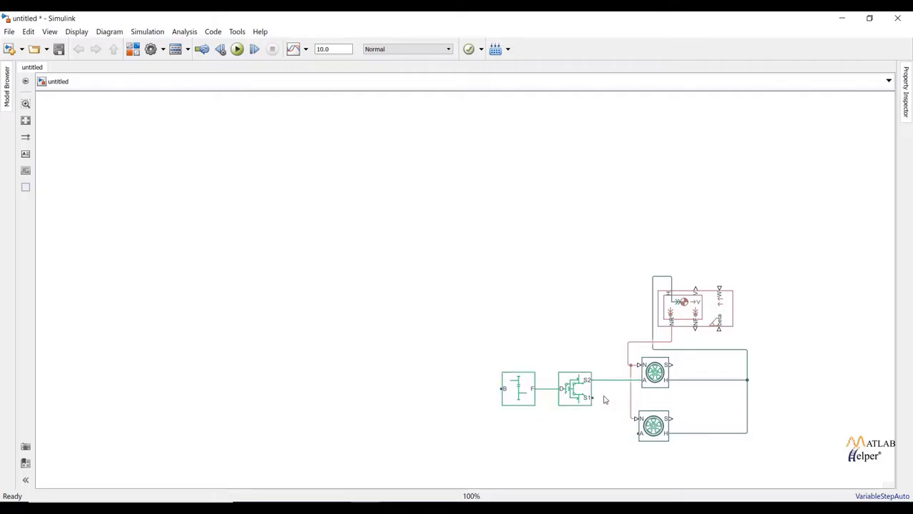
left_click_drag(595, 397, 638, 433)
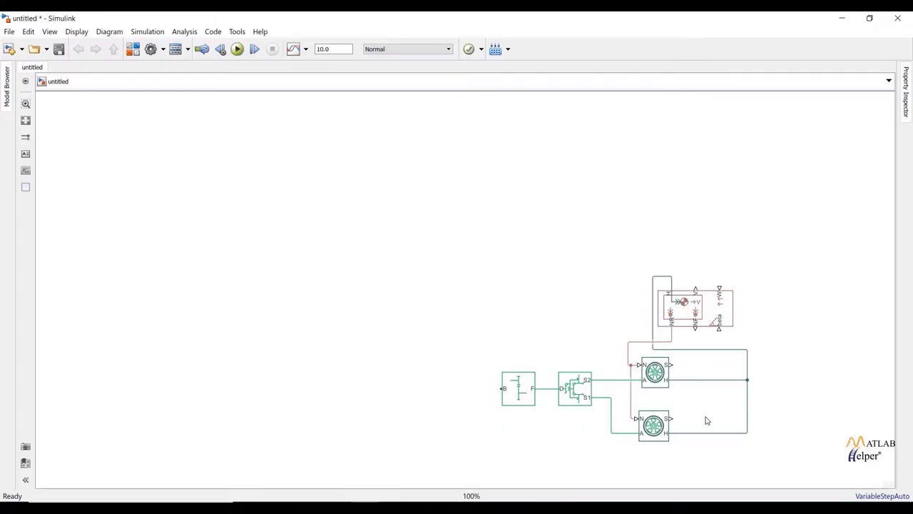
Set the Simple Gear's output shaft to rotate in the same direction as the input shaft.
left_click(517, 385)
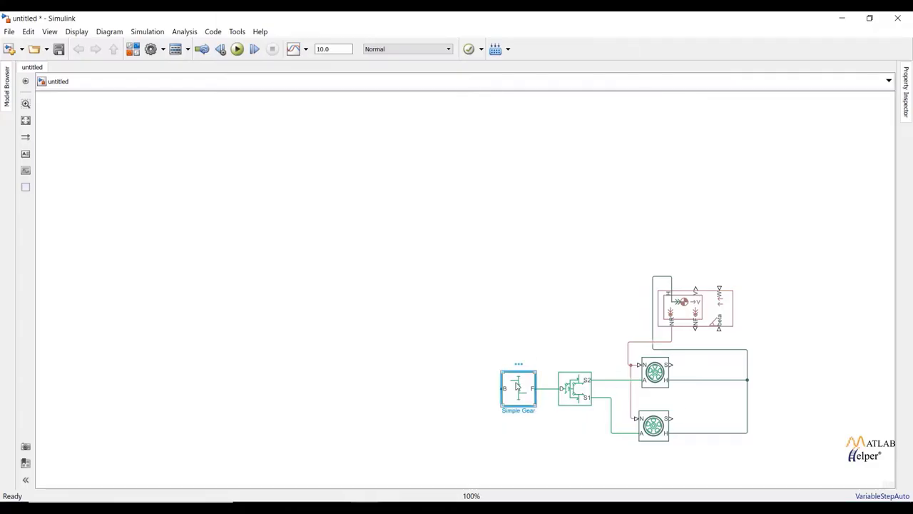
double_click(517, 385)
left_click(428, 430)
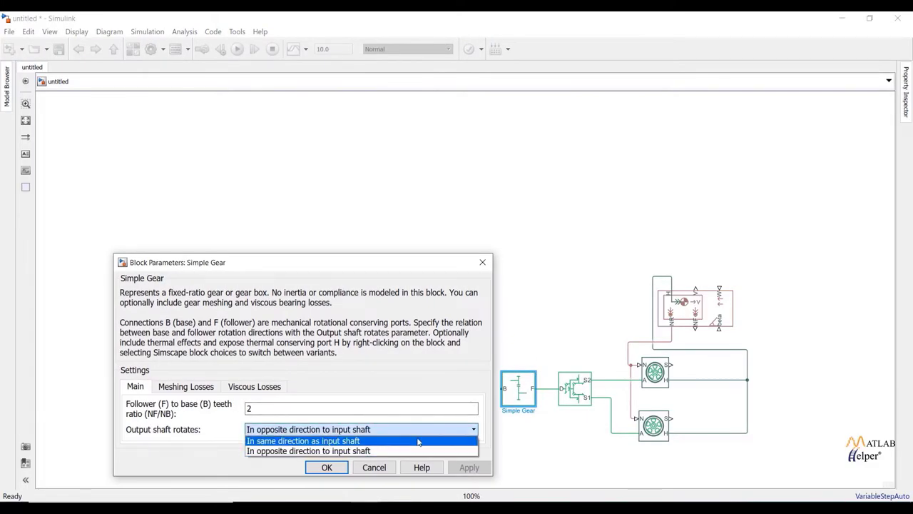
left_click(416, 442)
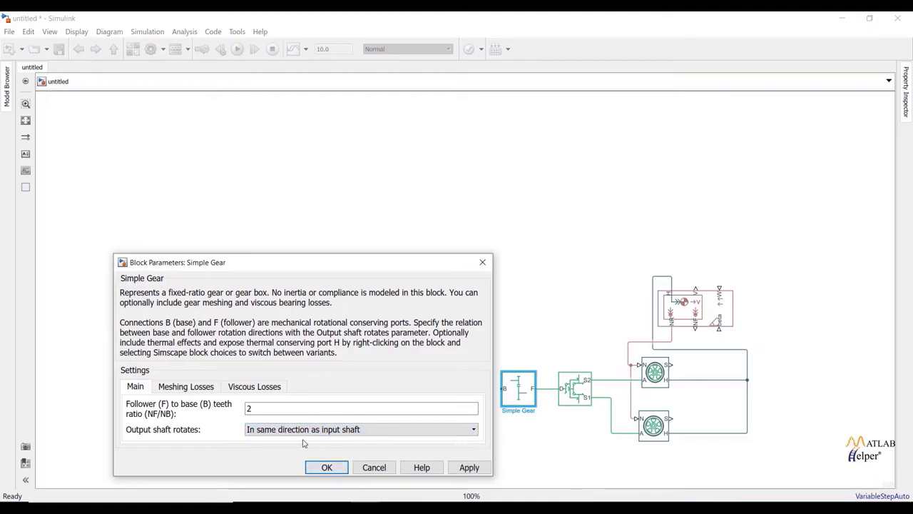
left_click(328, 467)
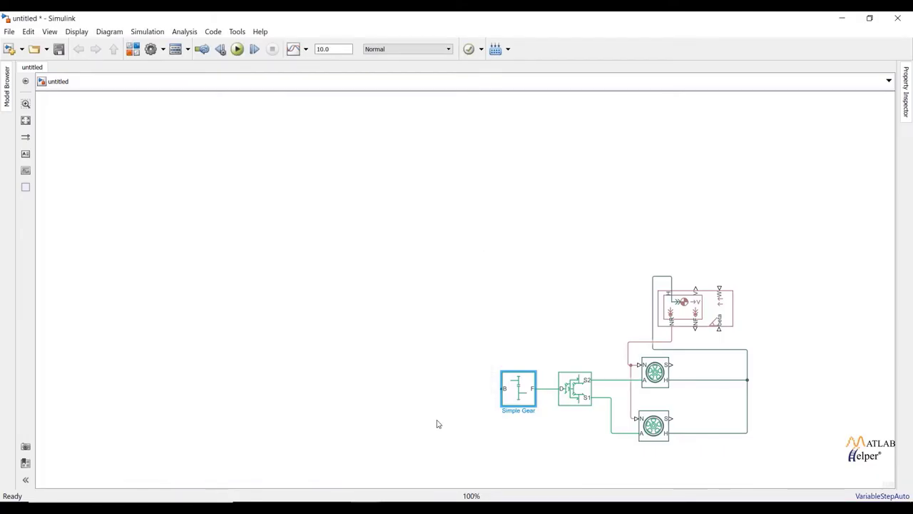
left_click(476, 307)
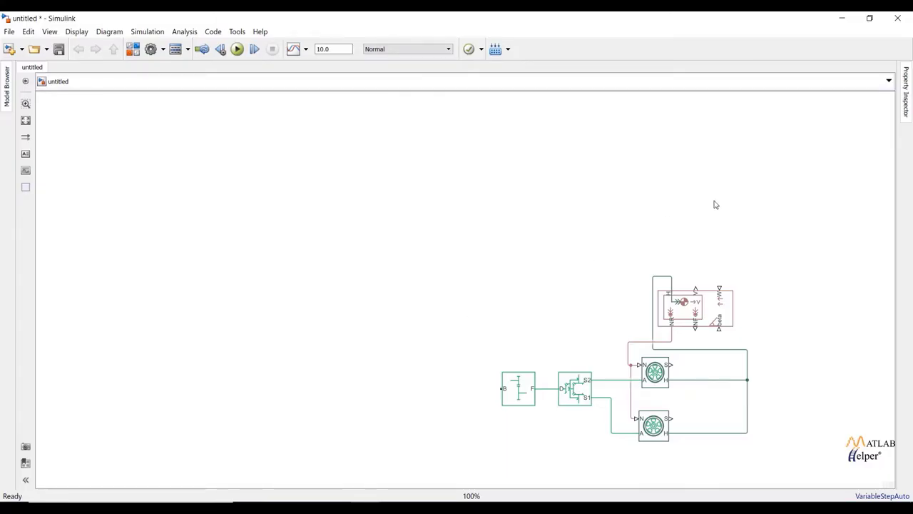
Add a Scope block above and to the right of the Vehicle Body, and a Display block directly below it.
type("co")
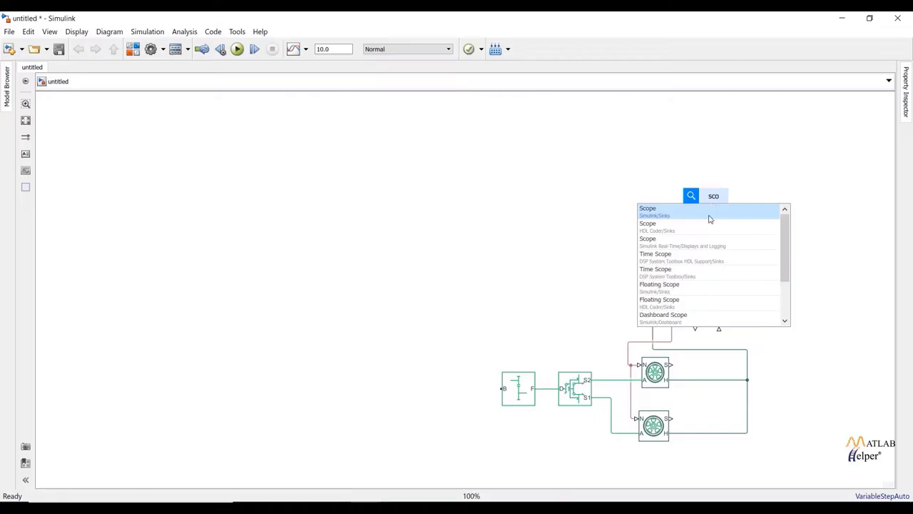
key("Return")
left_click_drag(712, 203, 759, 233)
double_click(772, 276)
type("is")
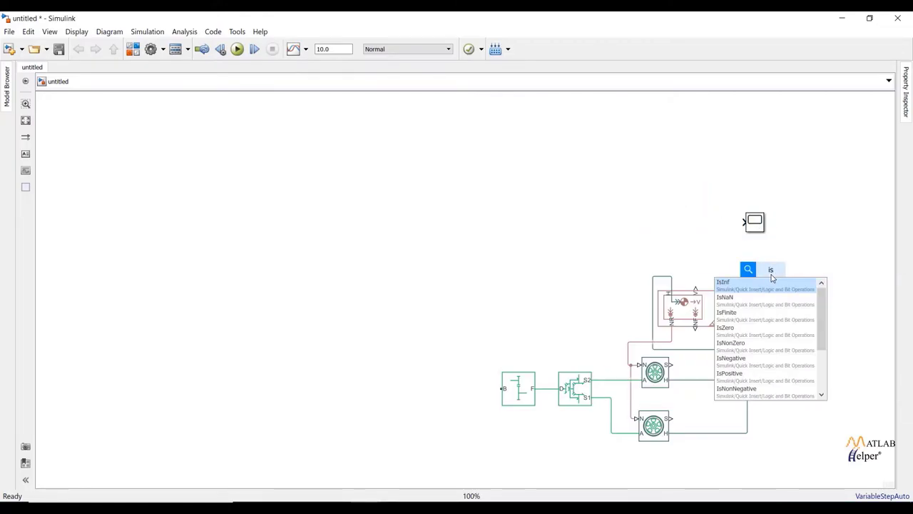
key("BackSpace")
key("BackSpace")
type("d")
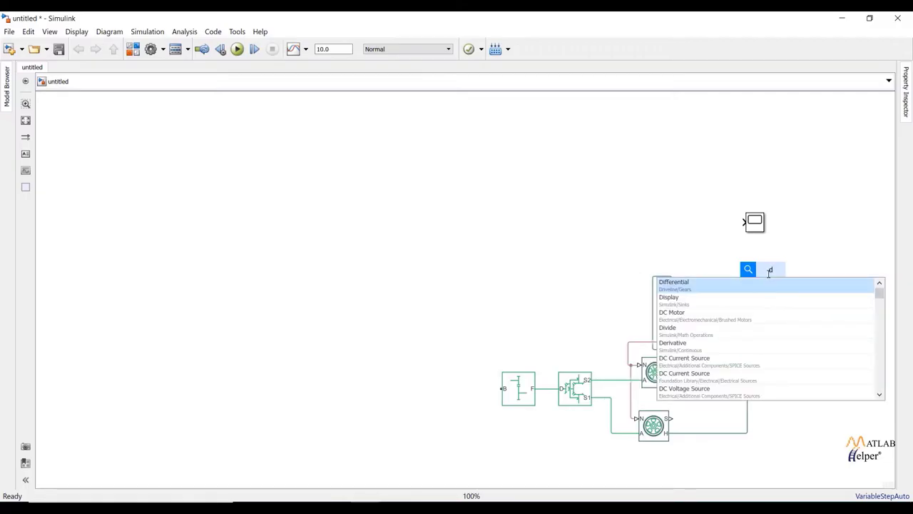
type("is")
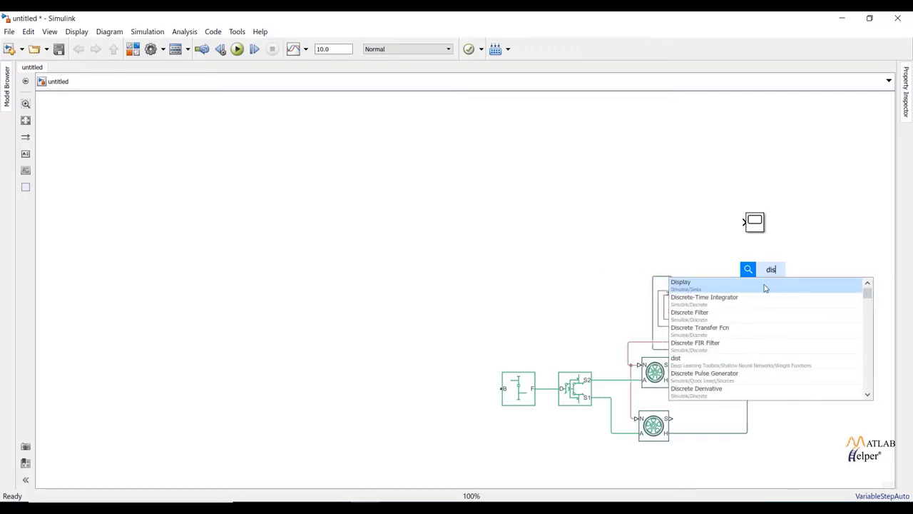
left_click(766, 285)
left_click_drag(766, 267, 766, 257)
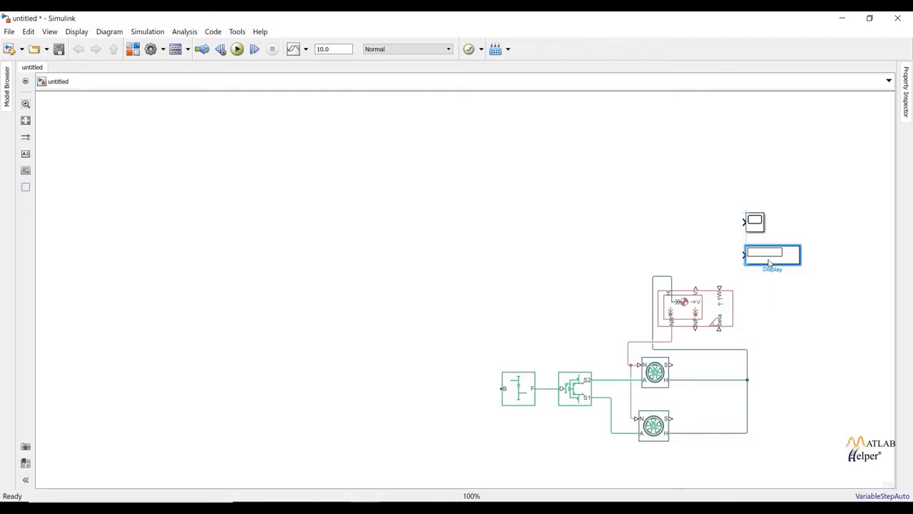
Add a PS-Simulink Converter to the left of the Scope and Display and set its output signal unit to km/hr.
left_click(685, 244)
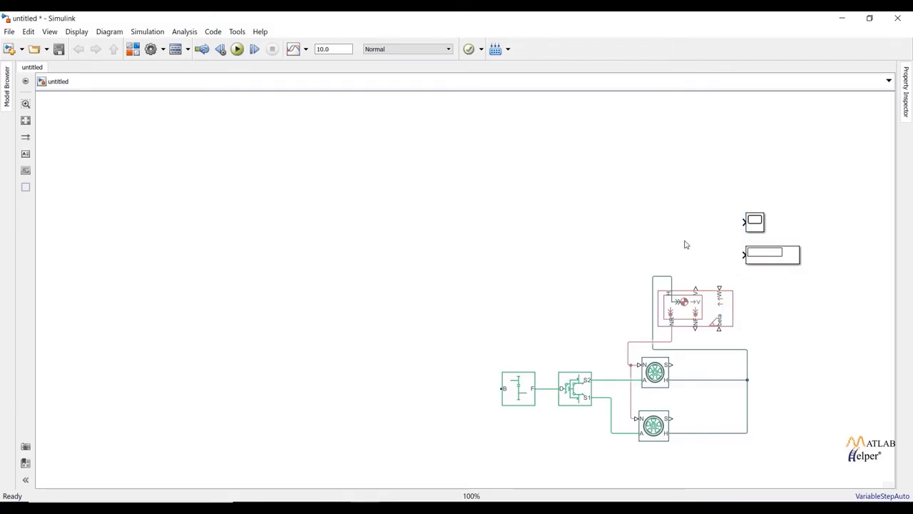
double_click(685, 244)
type("ps")
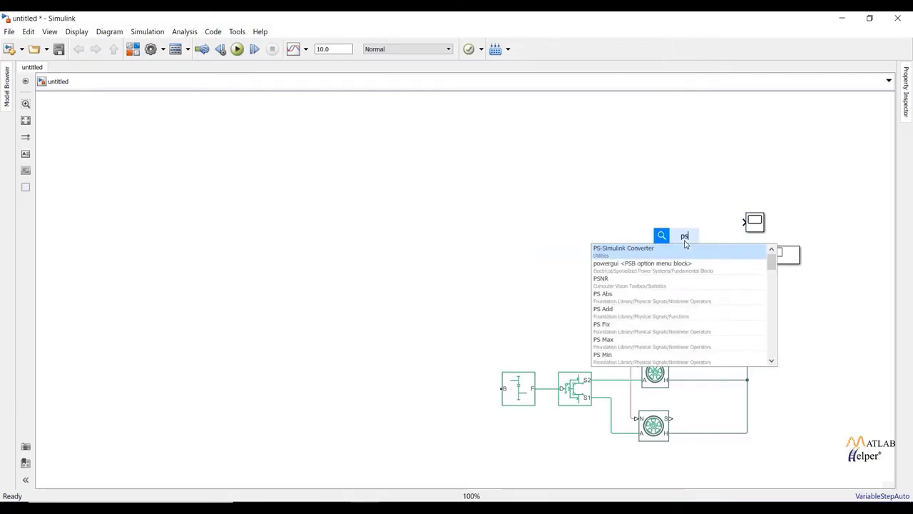
left_click(680, 249)
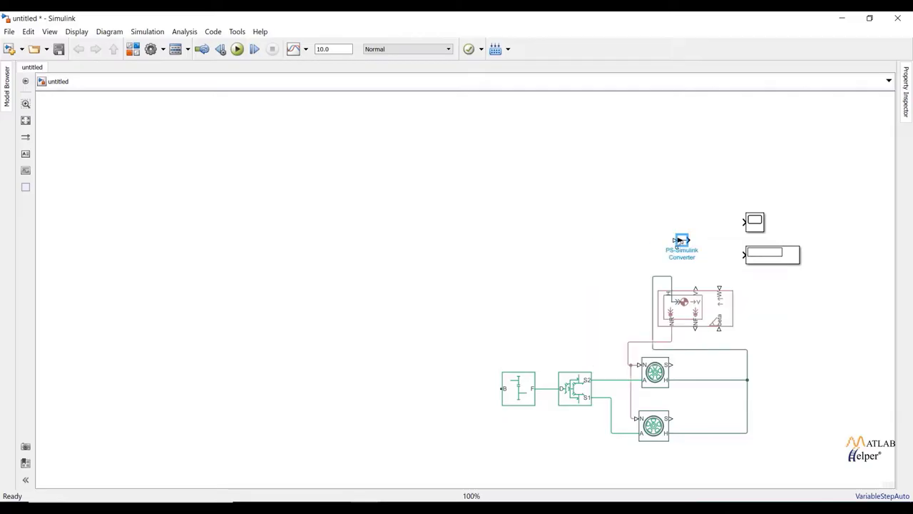
left_click_drag(682, 241, 703, 241)
double_click(703, 242)
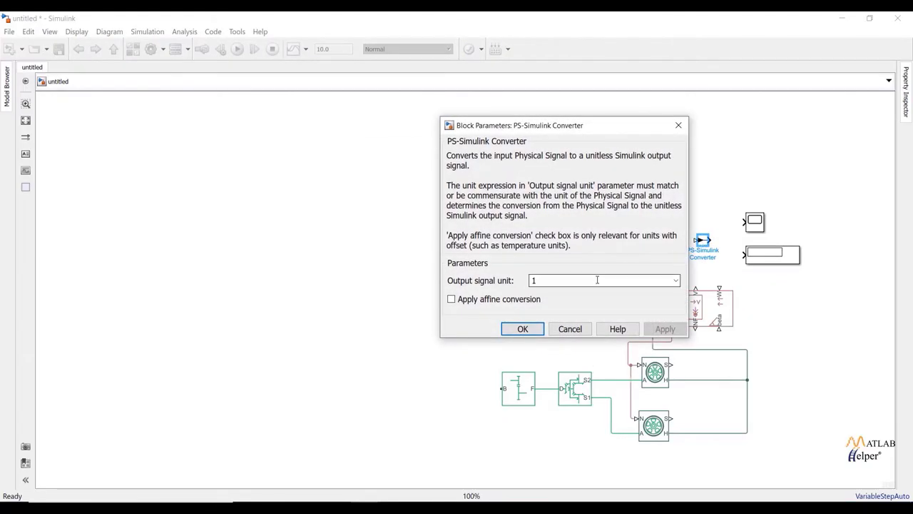
type("km/hr")
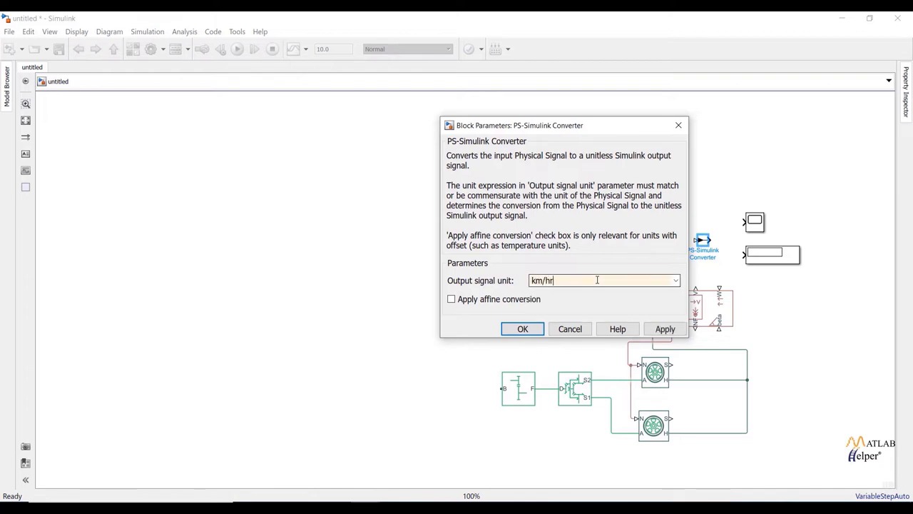
key("Return")
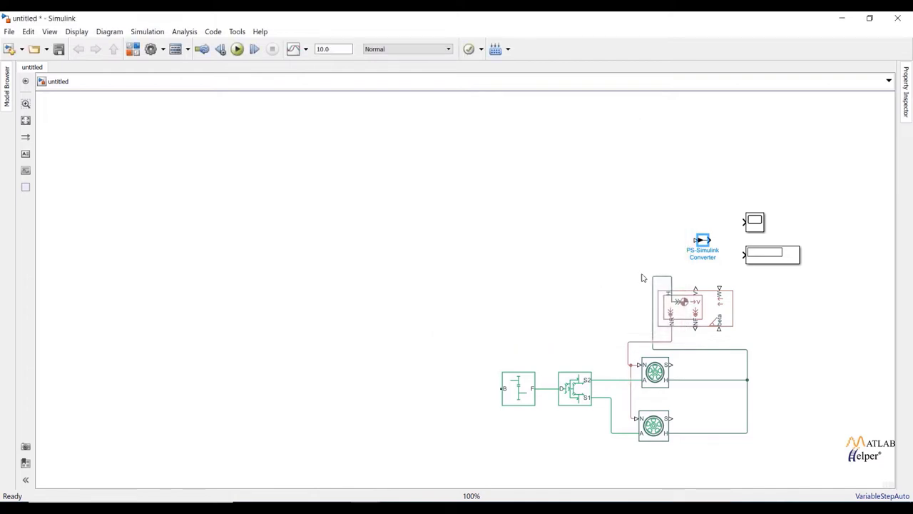
Connect the Vehicle Body's V port to the PS-Simulink Converter and feed the converter's output to both the Scope and the Display.
left_click_drag(695, 285, 744, 222)
left_click_drag(744, 254, 726, 239)
left_click(696, 260)
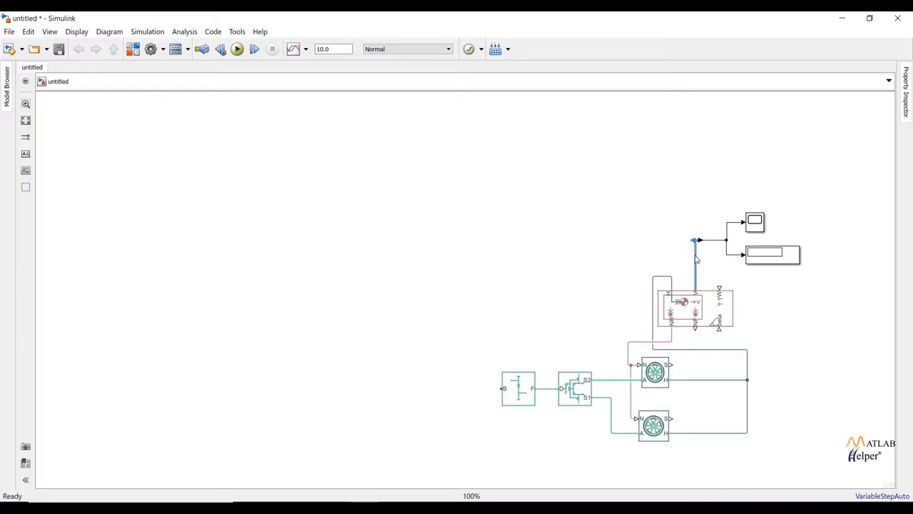
left_click(707, 266)
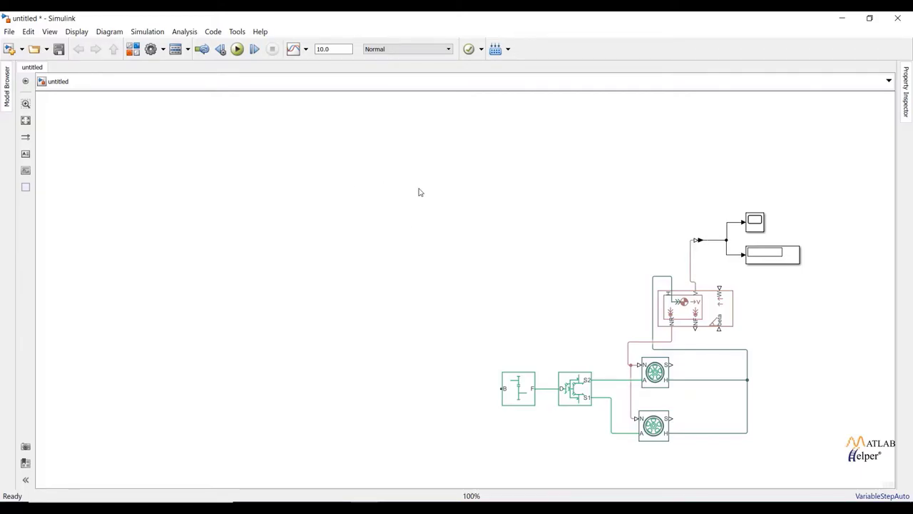
Shift the Vehicle Body, both tires, the Differential and the Simple Gear together to the right to free space on the canvas.
left_click_drag(484, 200, 667, 494)
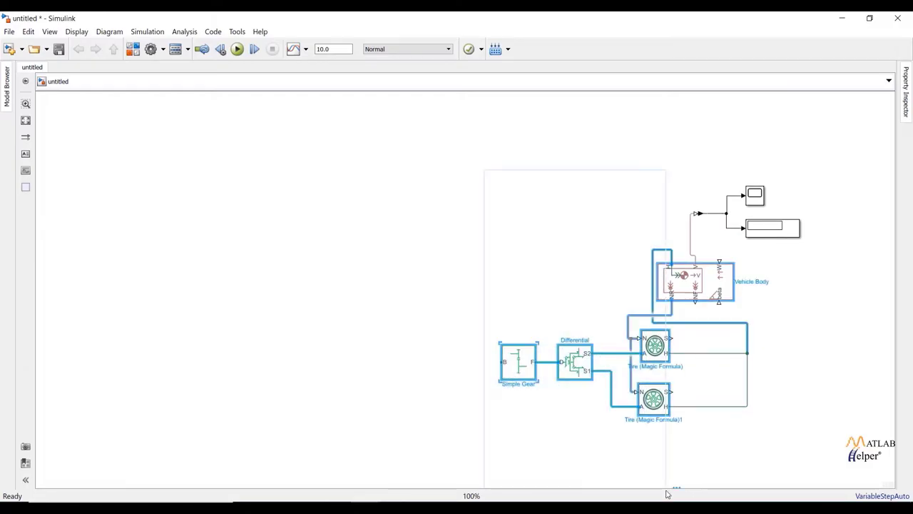
key("Right")
key("Right")
key("Right")
key("Right")
key("Right")
key("Right")
key("Right")
key("Right")
key("Right")
key("Right")
key("Right")
key("Right")
key("Right")
key("Right")
key("Right")
key("Right")
key("Right")
key("Right")
key("Right")
key("Right")
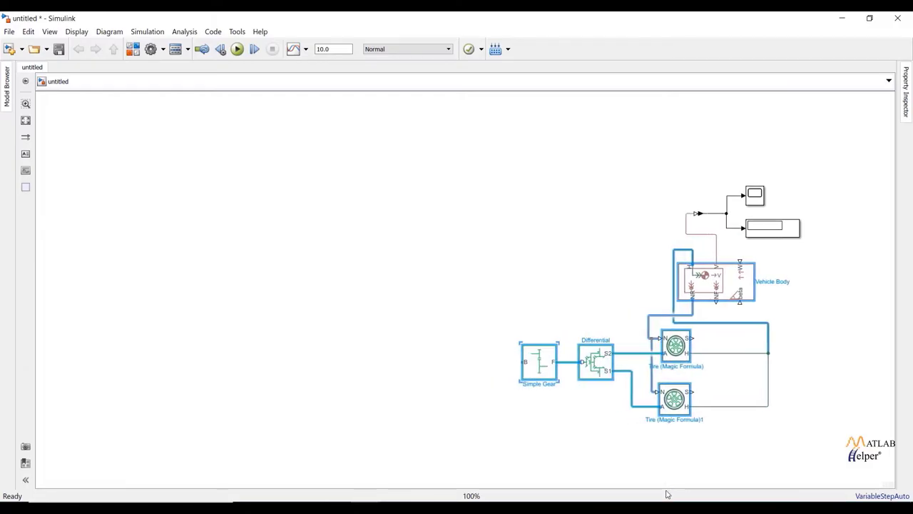
left_click(455, 260)
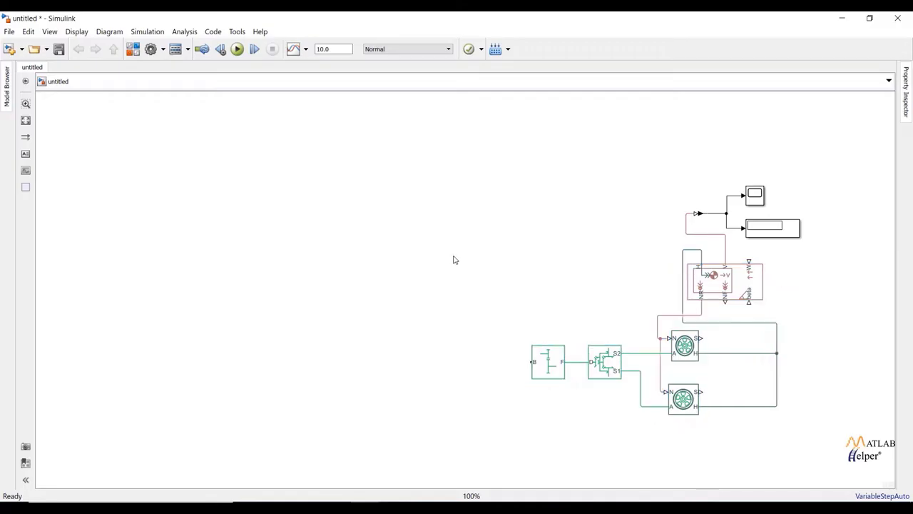
Add a DC Motor block and align it to the left of the Simple Gear.
double_click(452, 319)
type("dc")
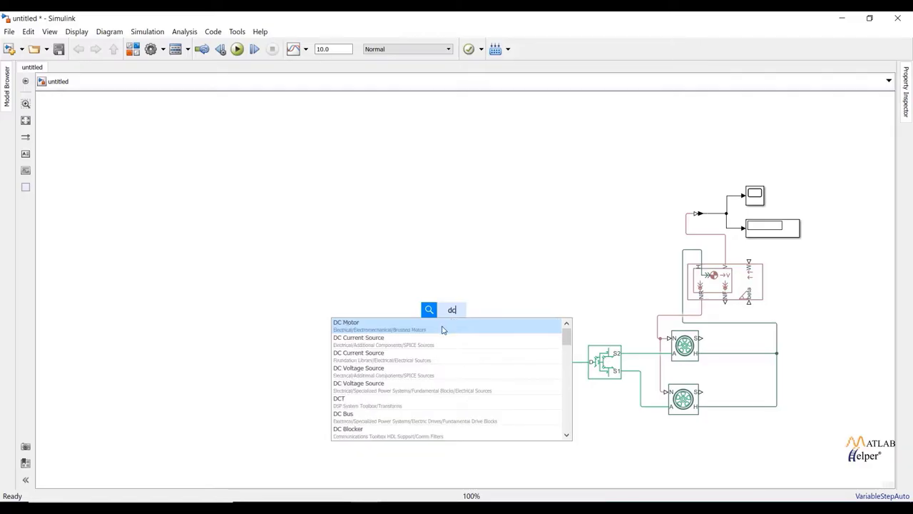
left_click(443, 328)
left_click_drag(459, 349, 473, 367)
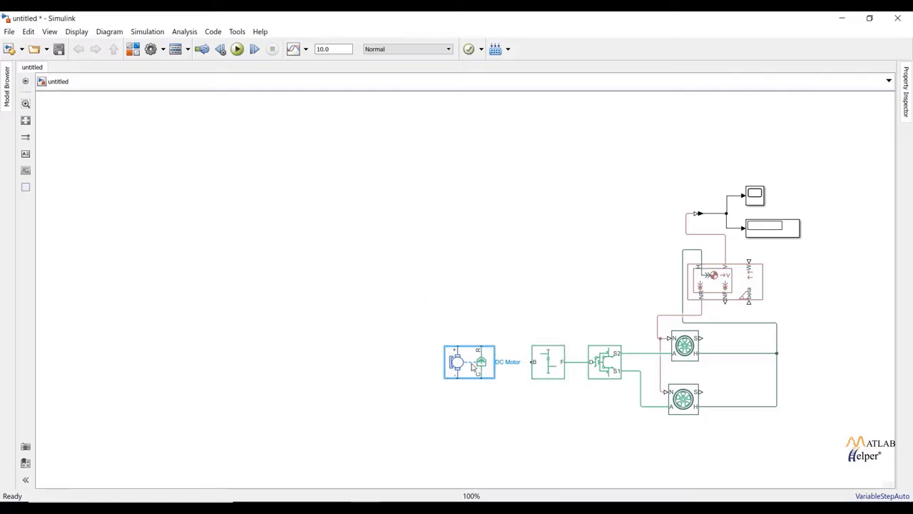
Add an H-Bridge block and align it to the left of the DC Motor.
double_click(381, 355)
type("H")
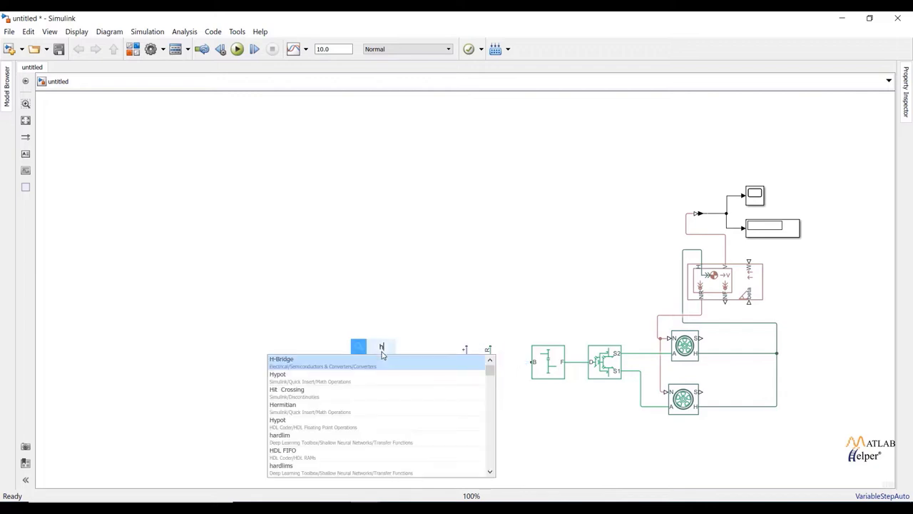
left_click(381, 359)
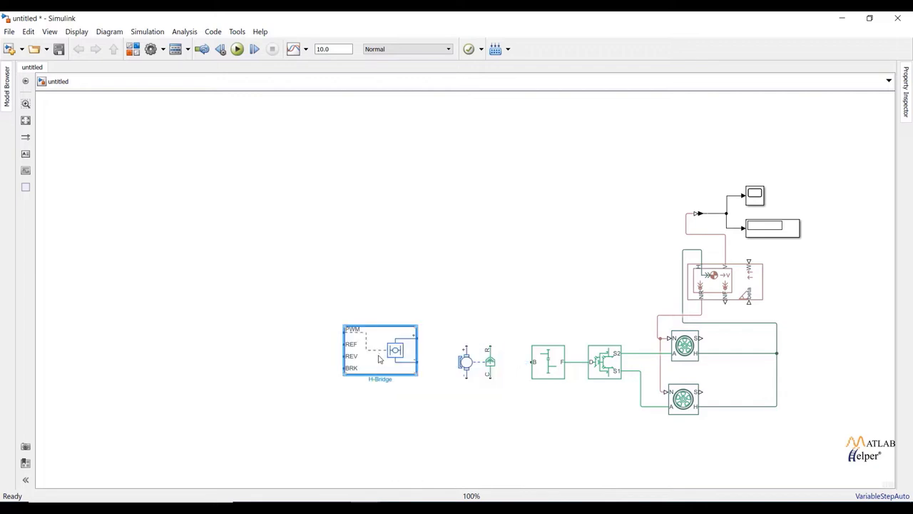
left_click_drag(380, 358, 371, 371)
Add a Current Sensor above the H-Bridge and DC Motor, wiring it between the H-Bridge's + port and the motor's + port.
left_click(427, 292)
type("u")
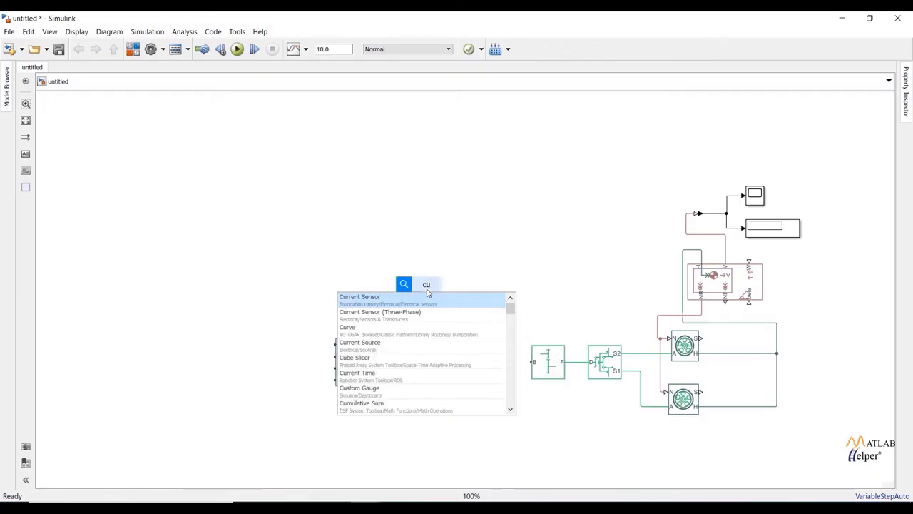
left_click(427, 296)
left_click_drag(425, 290, 441, 305)
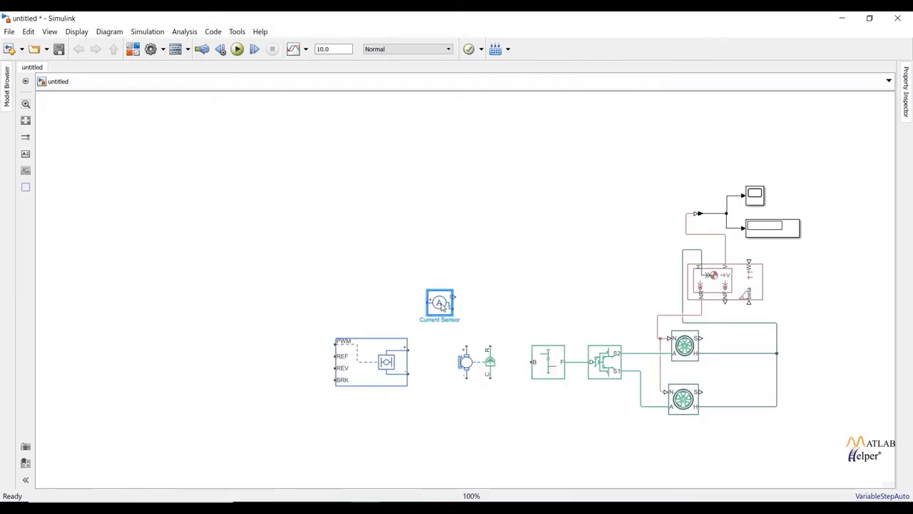
left_click_drag(424, 303, 410, 349)
left_click_drag(468, 346, 454, 309)
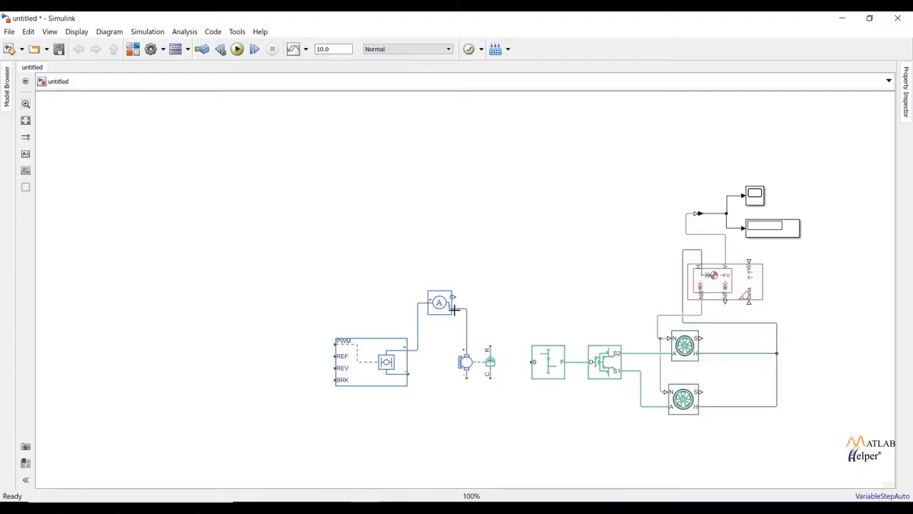
Connect the DC Motor's R port to the Simple Gear's B port and its C port to a new Mechanical Rotational Reference below it.
left_click(489, 356)
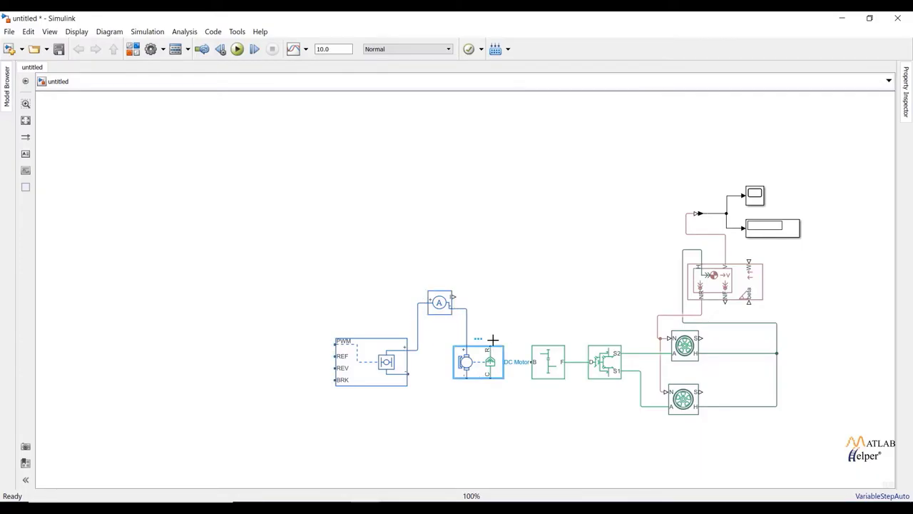
mouse_move(487, 346)
left_mouse_down()
mouse_move(510, 342)
mouse_move(533, 362)
left_mouse_up()
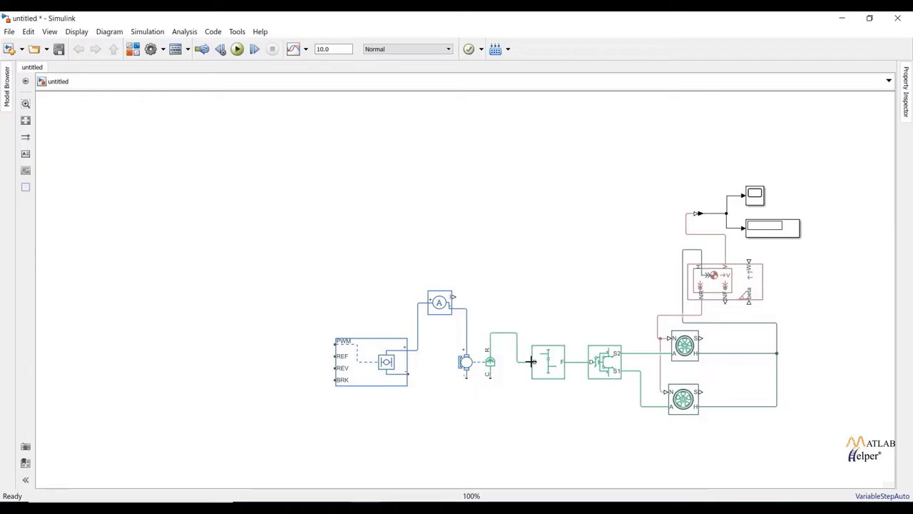
double_click(497, 411)
type("me")
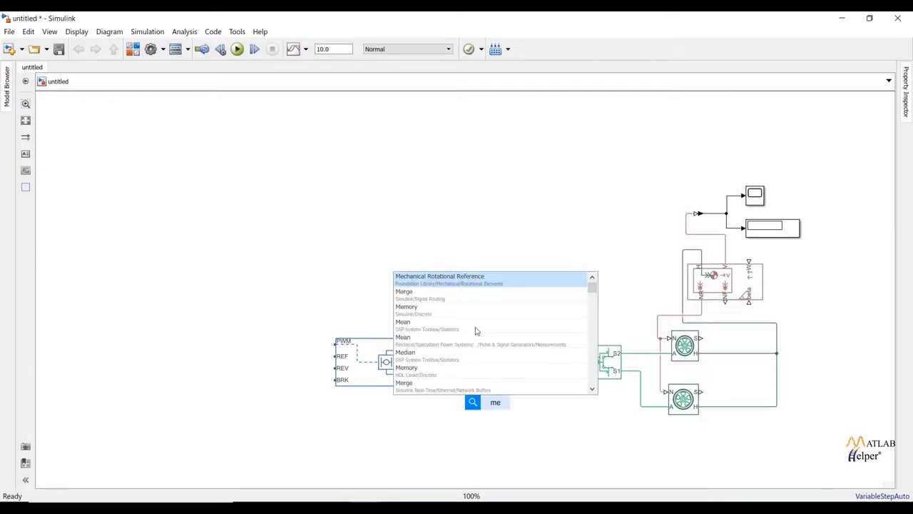
left_click(466, 278)
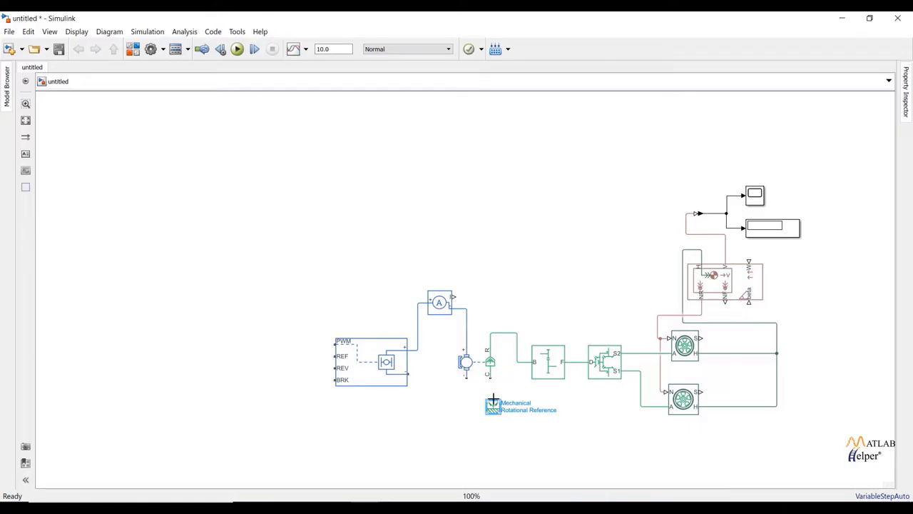
left_click_drag(492, 388, 492, 400)
Add a Controlled PWM Voltage block to the upper left of the H-Bridge.
left_click(403, 384)
left_click(349, 347)
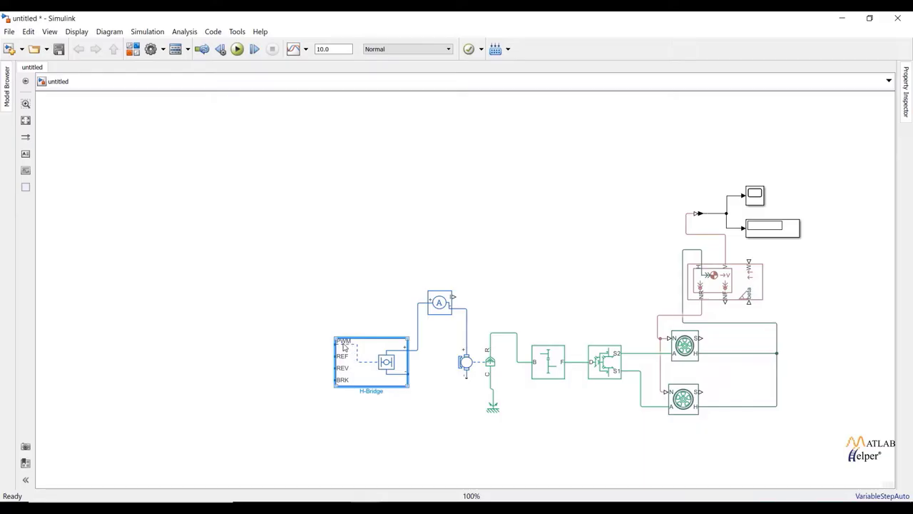
left_click(262, 318)
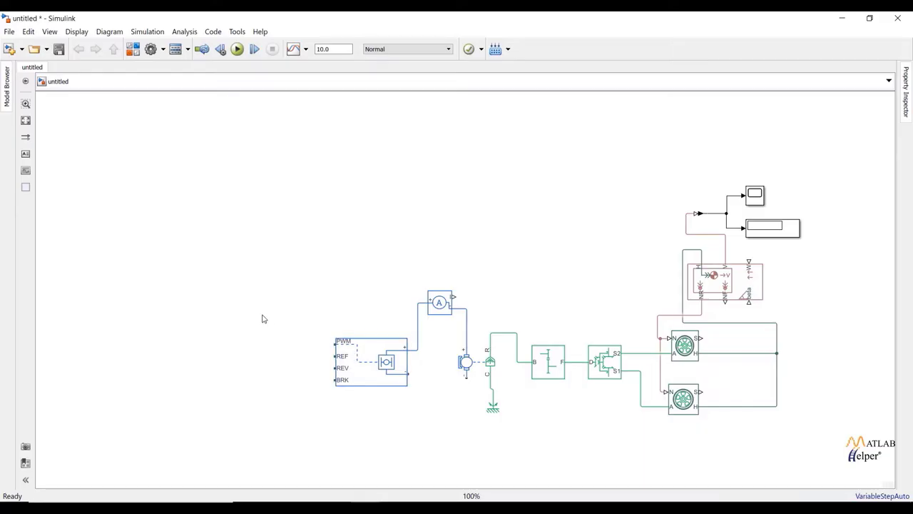
type("co")
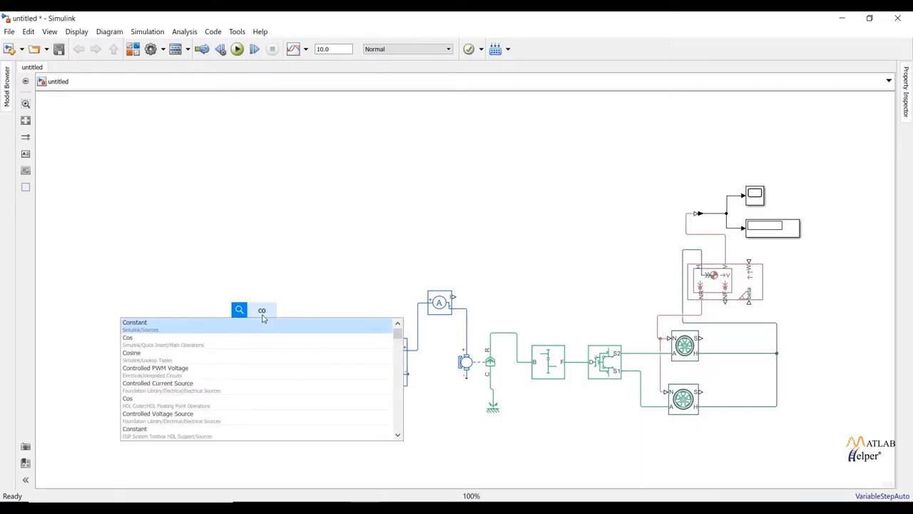
left_click(228, 368)
left_click_drag(258, 318, 290, 321)
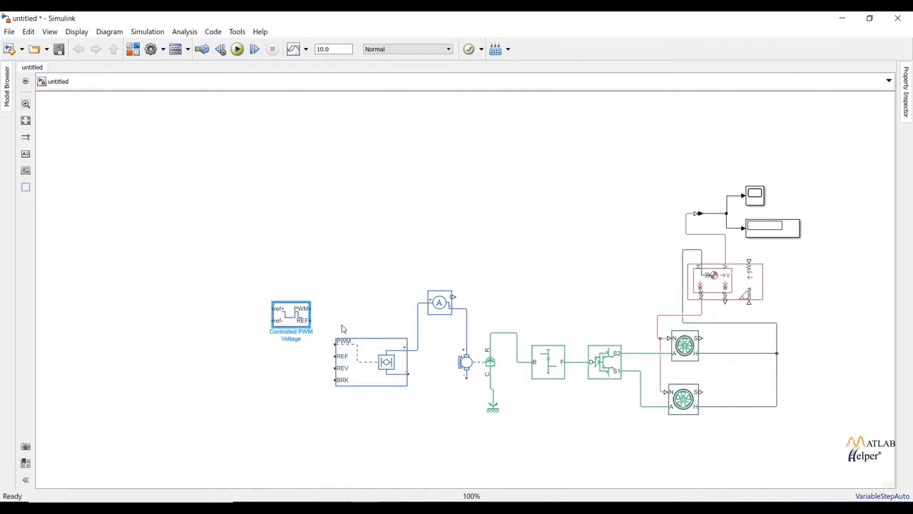
Move the H-Bridge up and right, and align the Controlled PWM Voltage's PWM and REF ports with the matching H-Bridge ports.
left_click(360, 363, "shift")
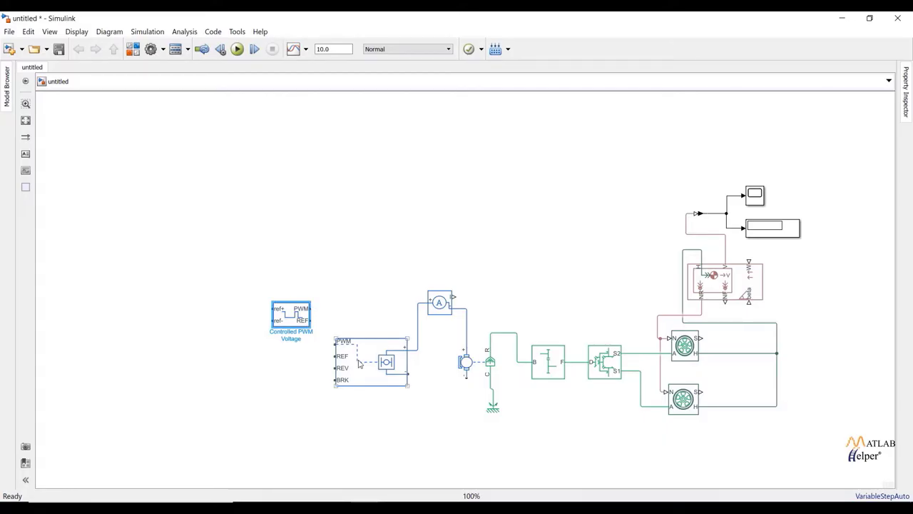
left_click(360, 363)
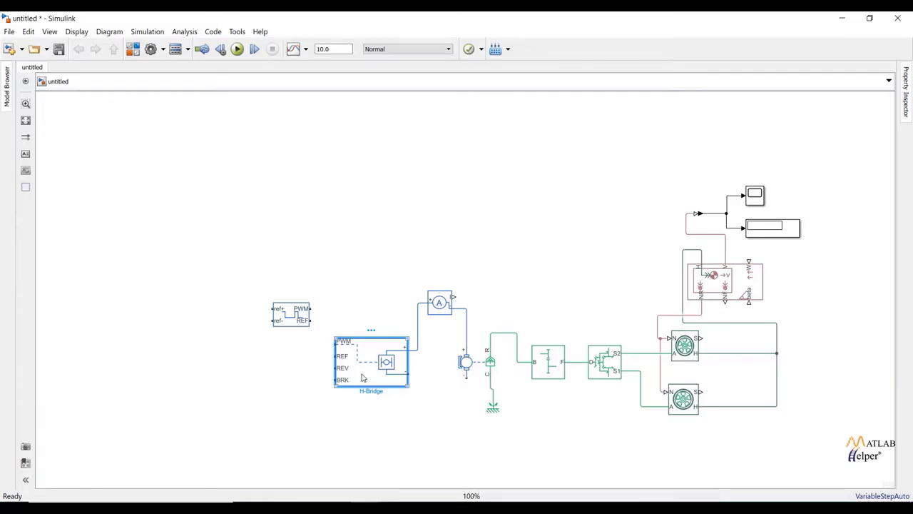
left_click_drag(362, 378, 372, 362)
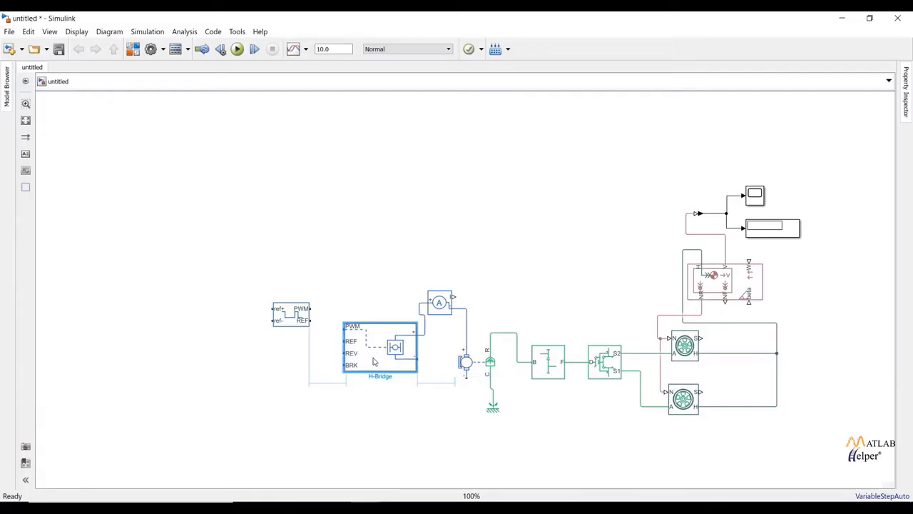
left_click_drag(291, 314, 297, 336)
left_click(364, 385)
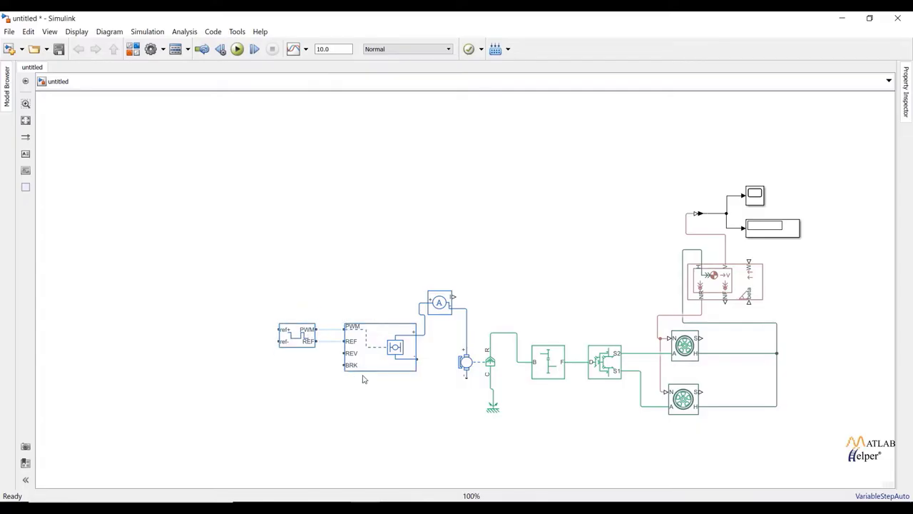
Set the H-Bridge's simulation mode to Averaged.
left_click(366, 347)
double_click(367, 347)
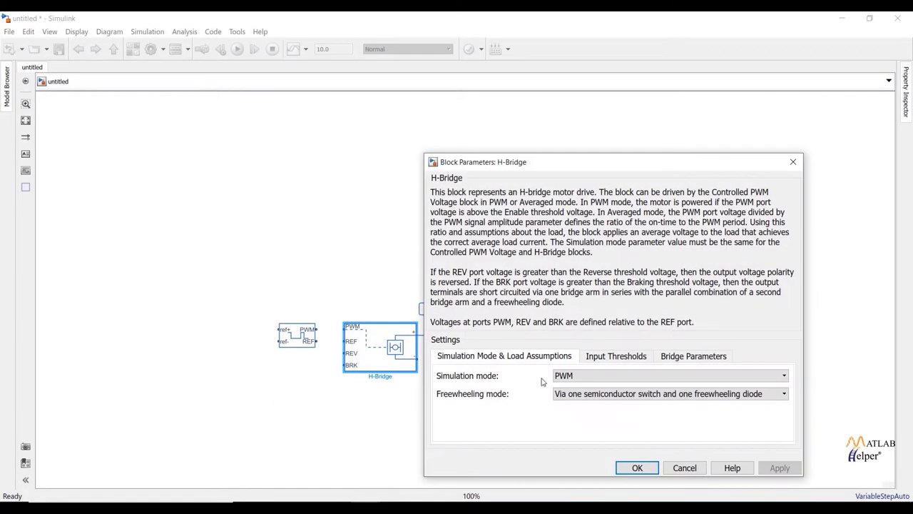
left_click(565, 378)
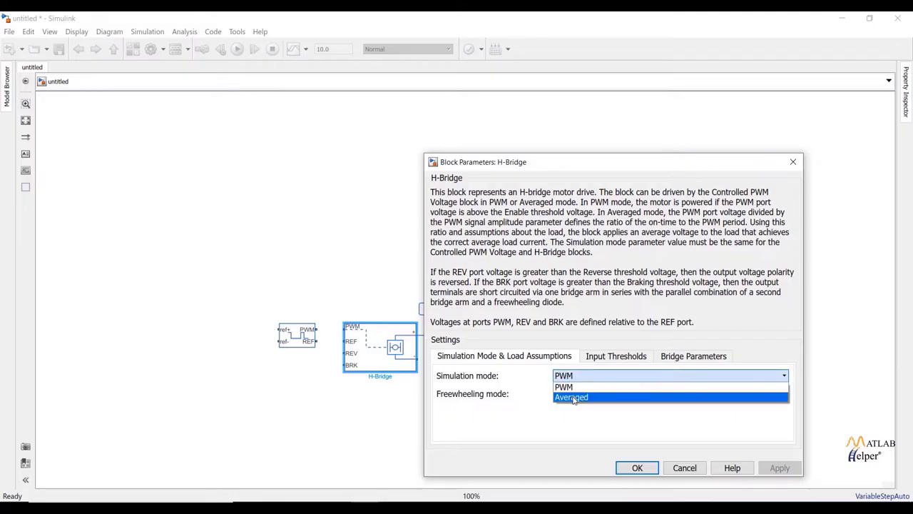
left_click(577, 396)
Set the H-Bridge's enable threshold voltage to 0.0001 V and its PWM signal amplitude to 1 V.
left_click(608, 358)
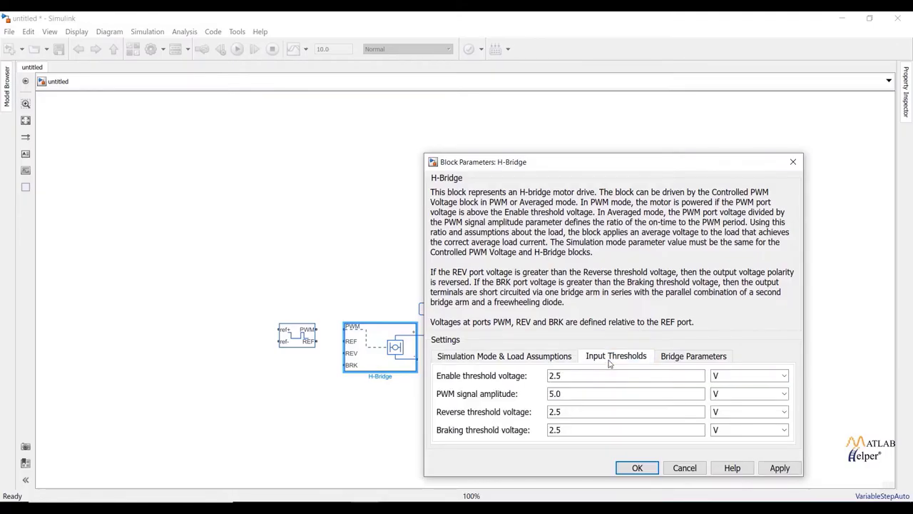
double_click(593, 375)
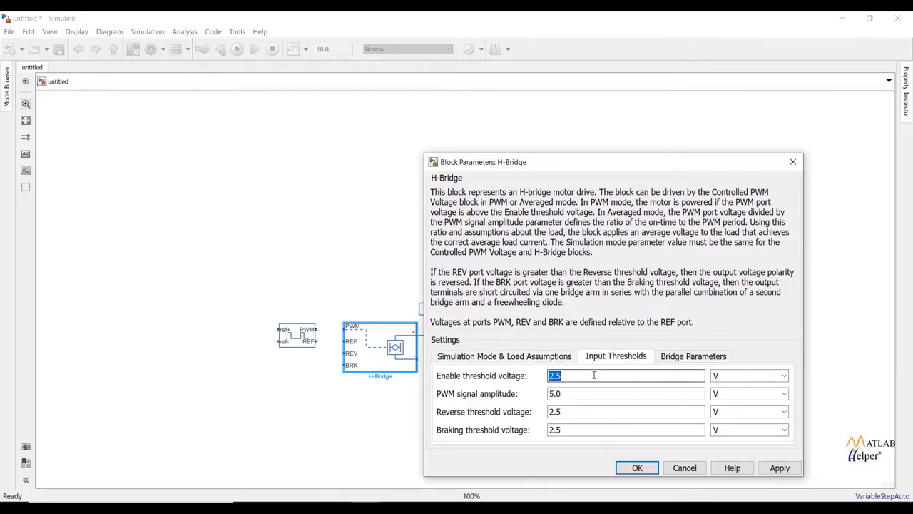
key("BackSpace")
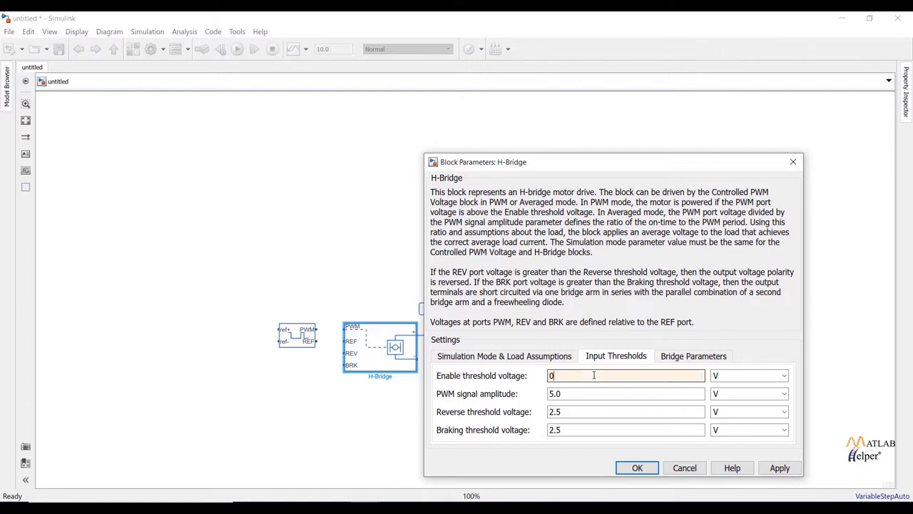
type("0.0001")
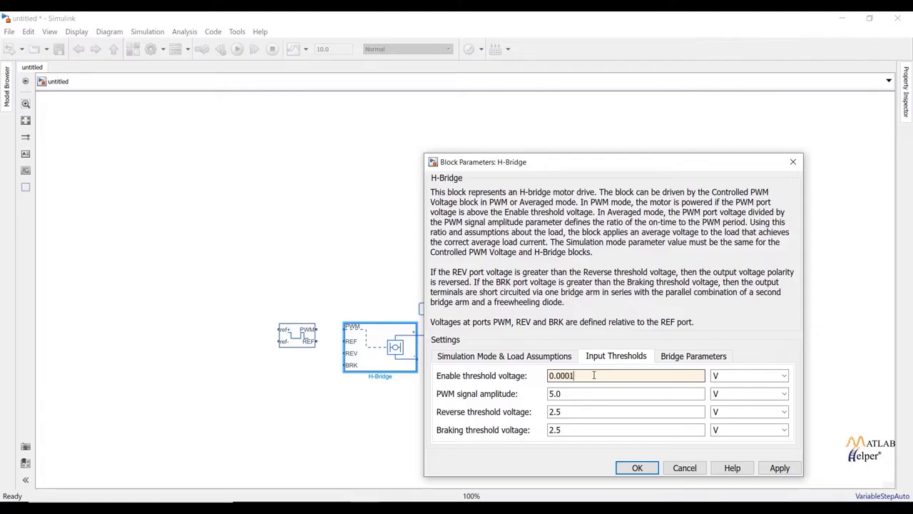
left_click_drag(583, 377, 549, 376)
key("ctrl+c")
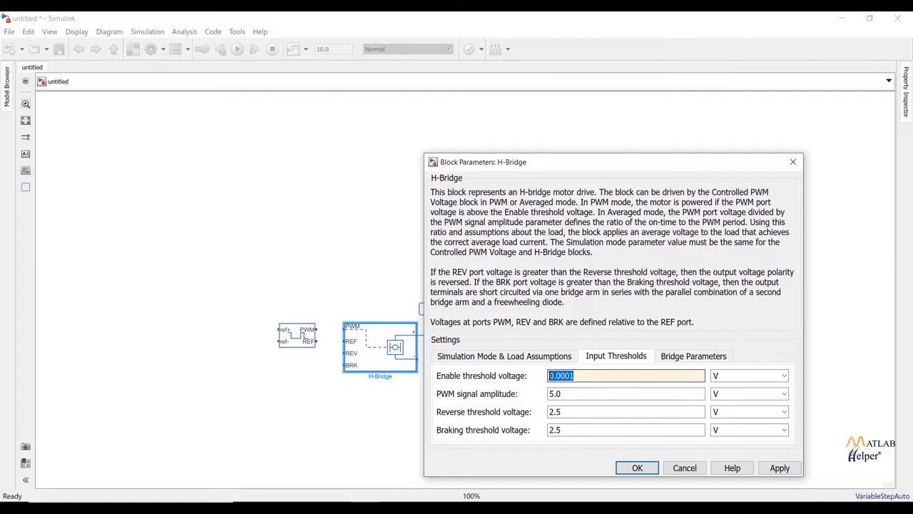
double_click(567, 397)
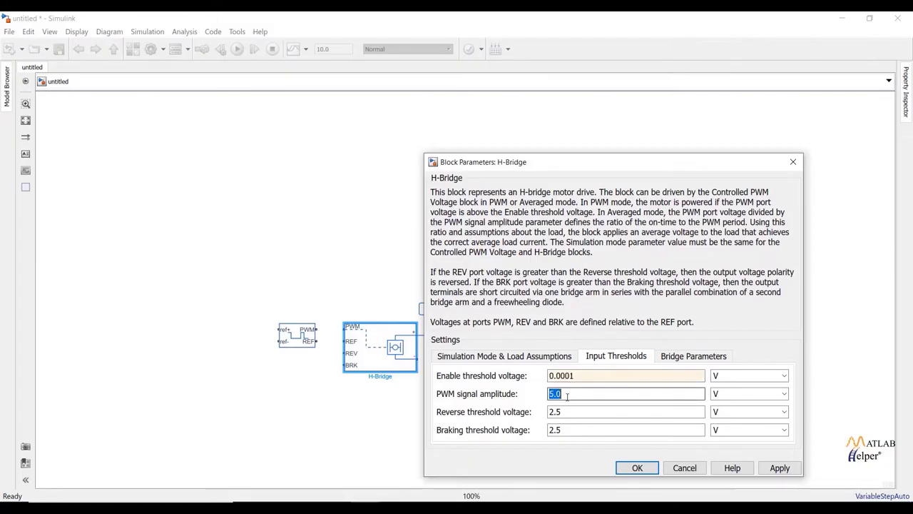
type("1")
Set the H-Bridge's reverse threshold voltage and braking threshold voltage to 0.0001 V each.
double_click(568, 412)
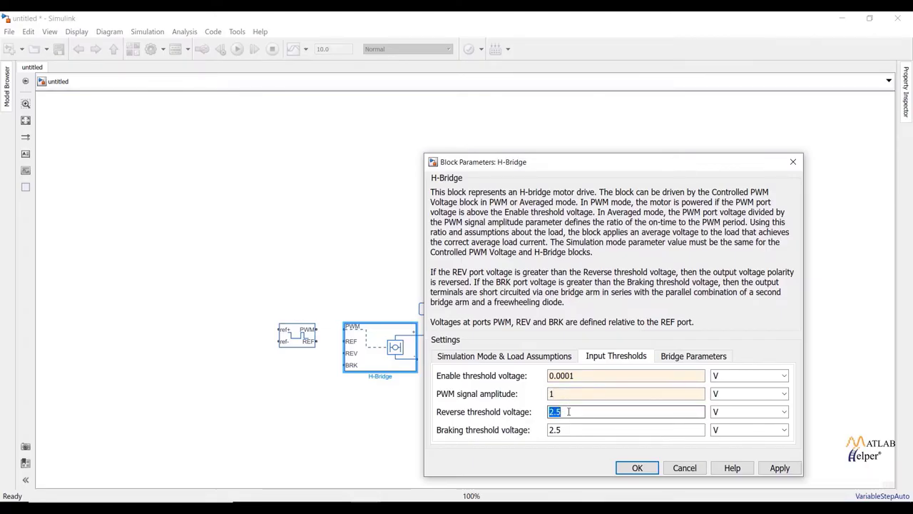
key("ctrl+v")
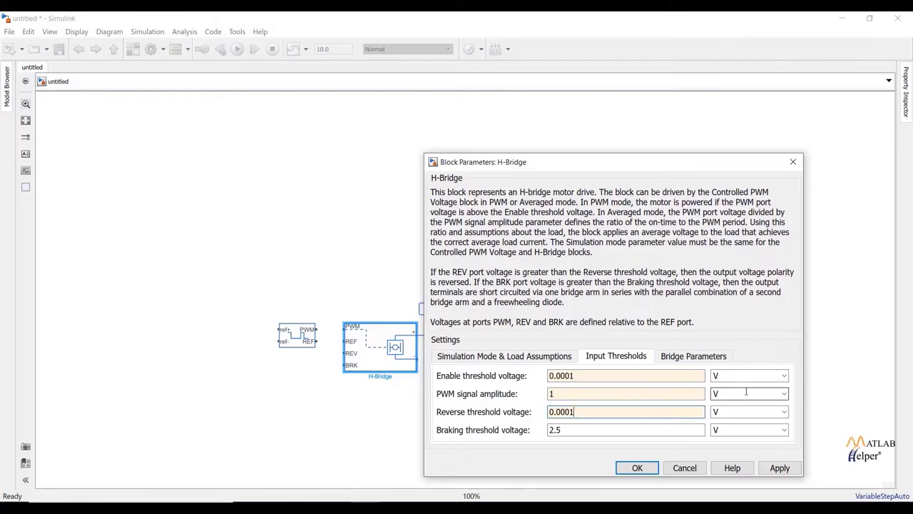
left_click(569, 425)
double_click(568, 426)
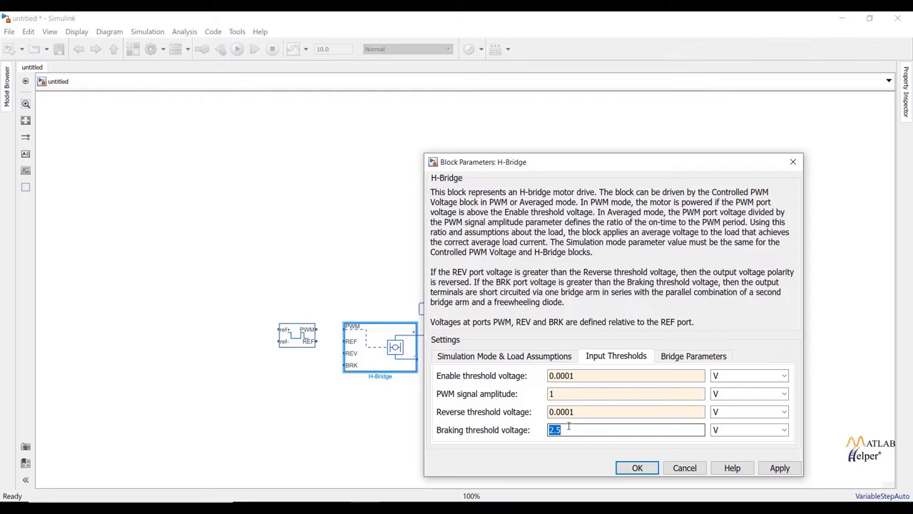
left_click_drag(568, 426, 548, 428)
type("0.0001")
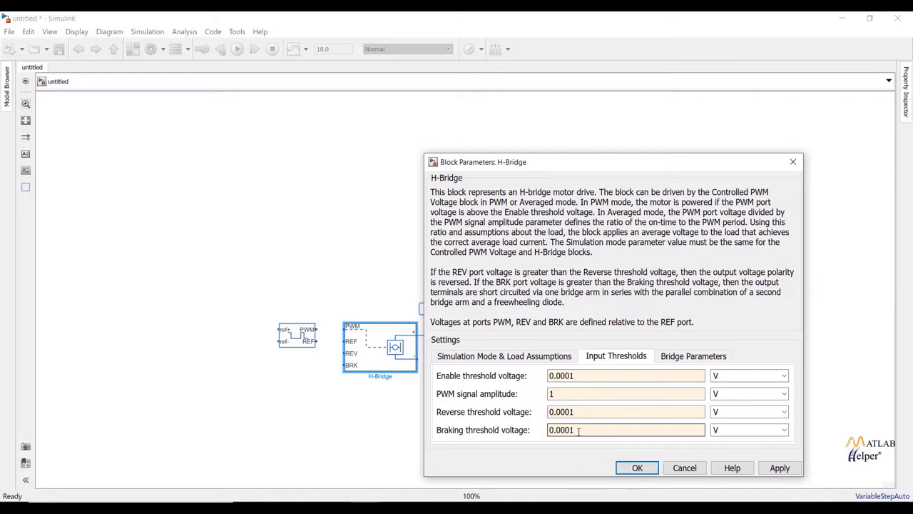
Set the H-Bridge's output voltage amplitude to 50 V and accept its block parameters.
left_click(687, 356)
double_click(583, 376)
type("50")
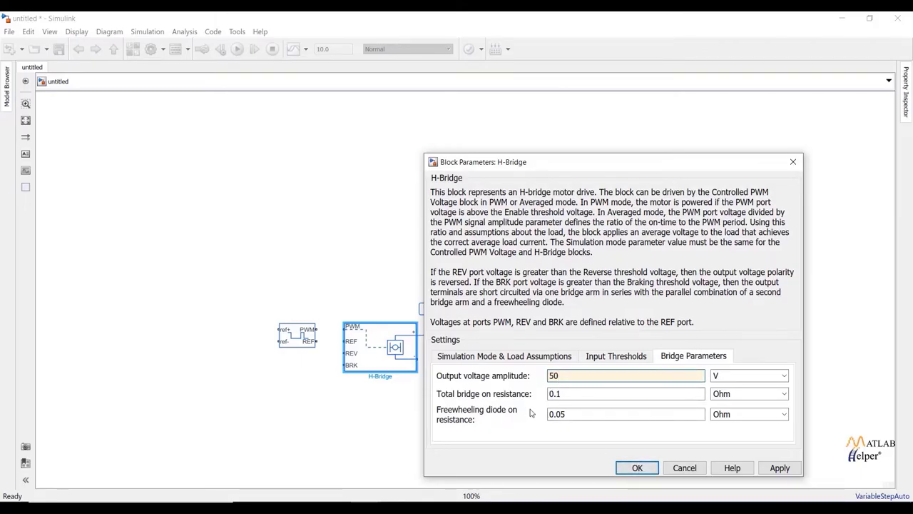
left_click(637, 468)
left_click(386, 222)
left_click(361, 347)
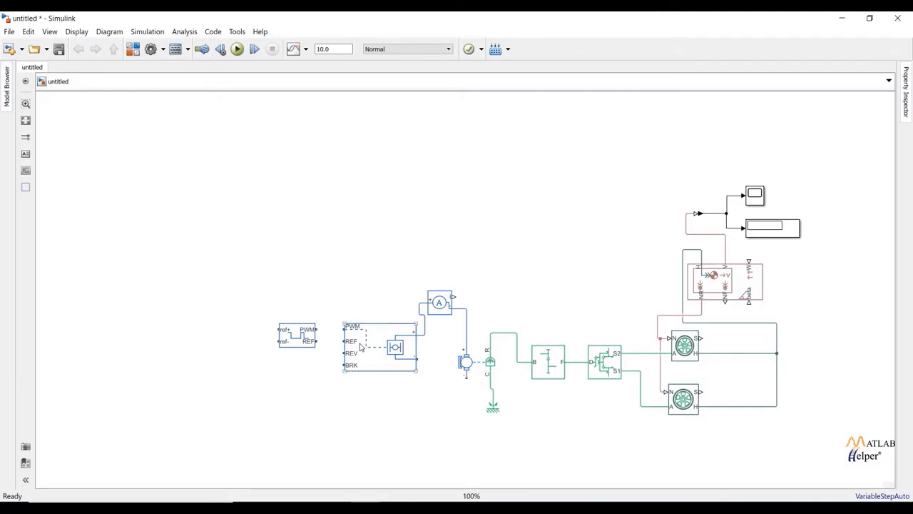
Set the Controlled PWM Voltage block's simulation mode to Averaged.
double_click(300, 341)
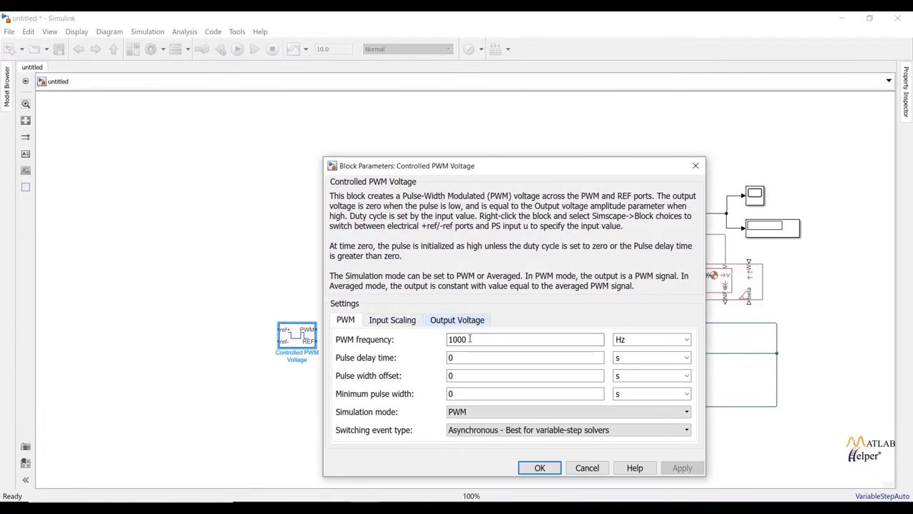
left_click(489, 414)
left_click(487, 432)
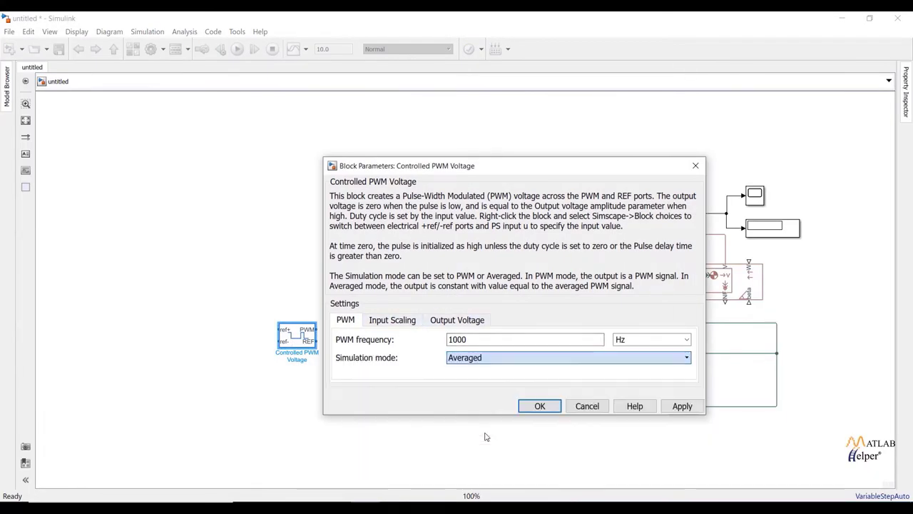
Set the Controlled PWM Voltage's input voltage for 100% duty cycle and its output voltage amplitude to 1 V each, and accept.
left_click(405, 321)
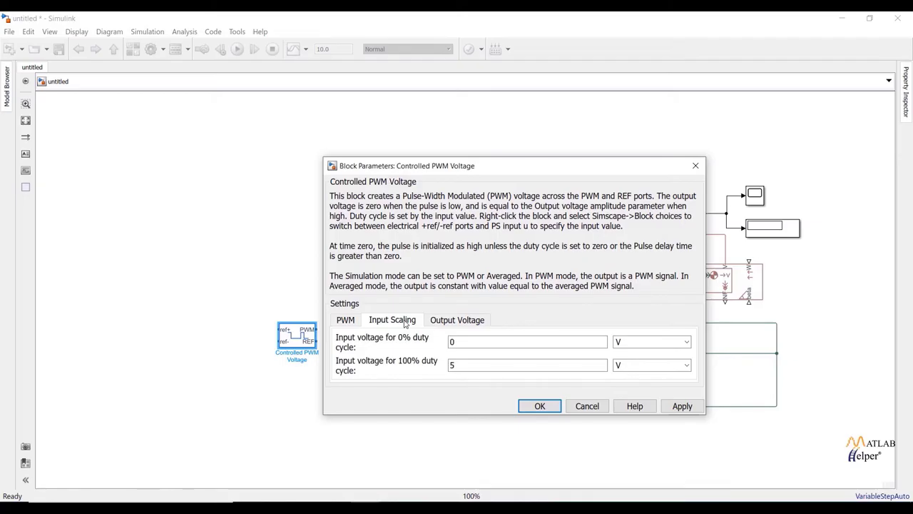
left_click(459, 344)
double_click(461, 365)
type("1")
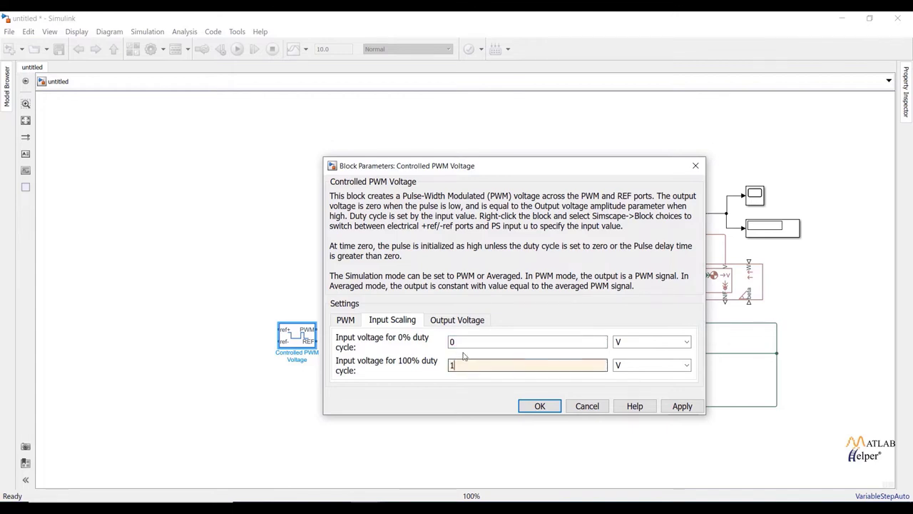
left_click(461, 322)
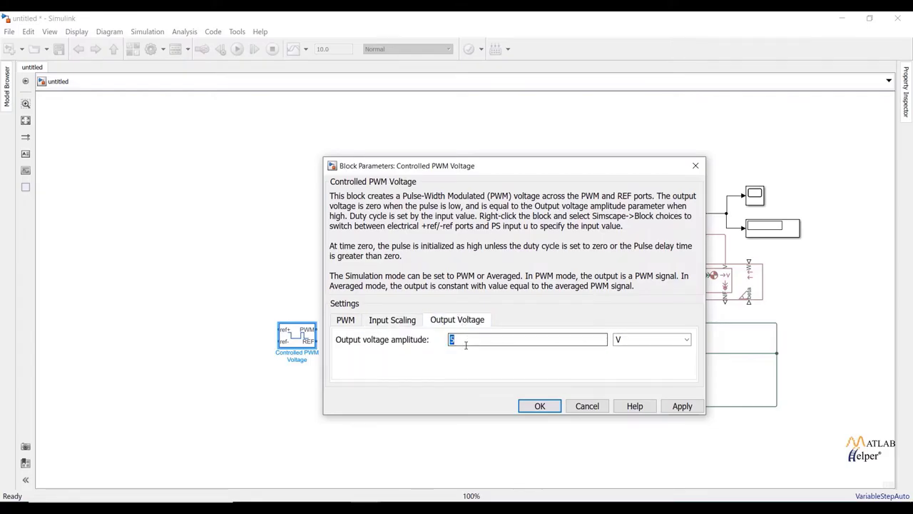
type("1")
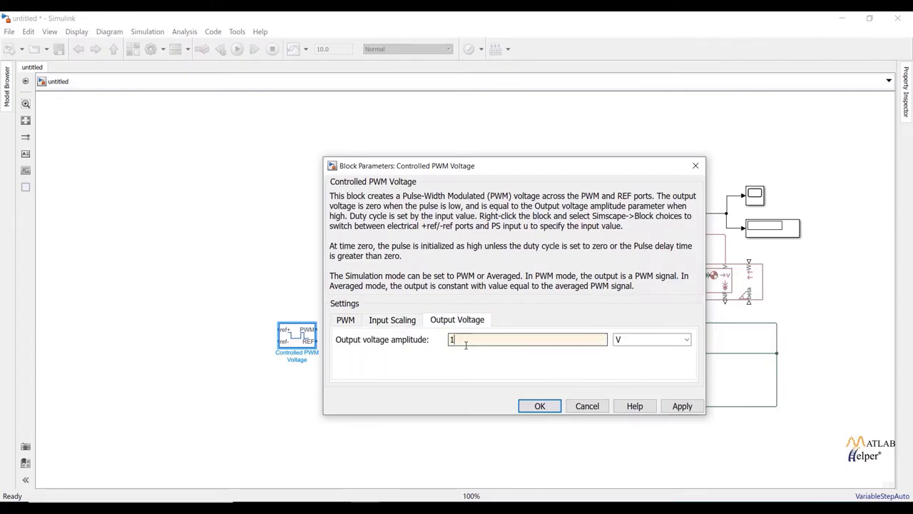
left_click(540, 405)
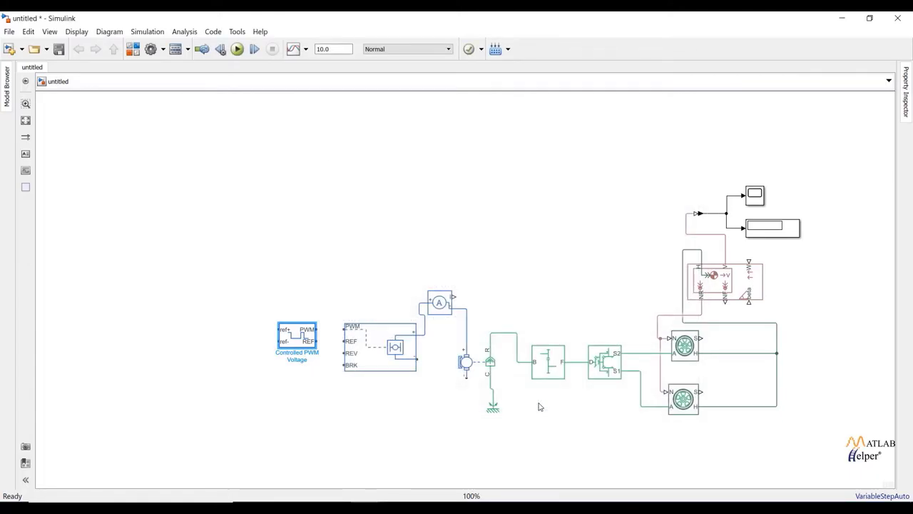
Add a PS-Simulink Converter and a Scope above the Current Sensor and wire the sensor's measurement output through the converter to the Scope.
mouse_move(302, 341)
left_click(376, 351)
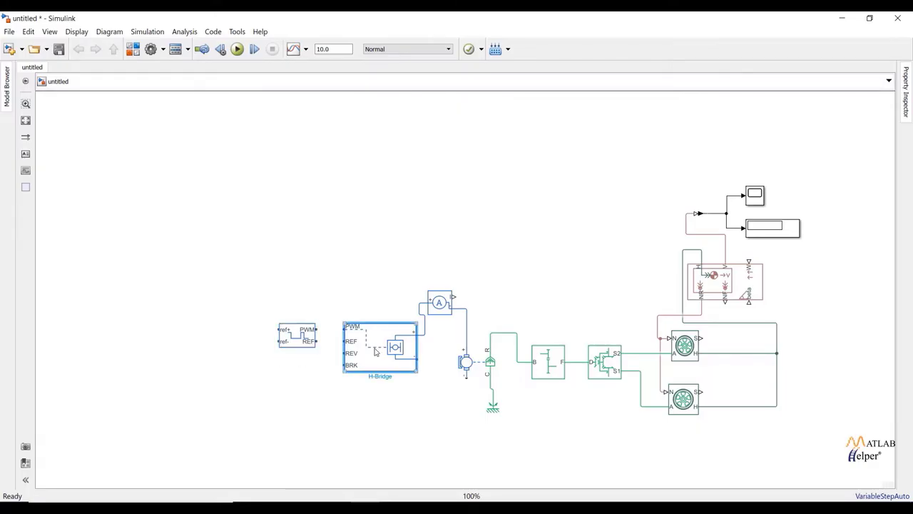
double_click(512, 279)
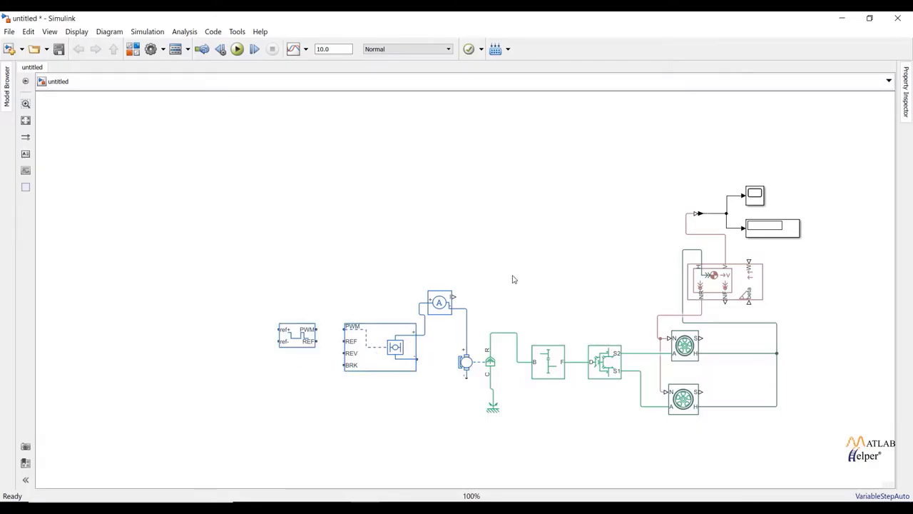
type("scop")
left_click(510, 284)
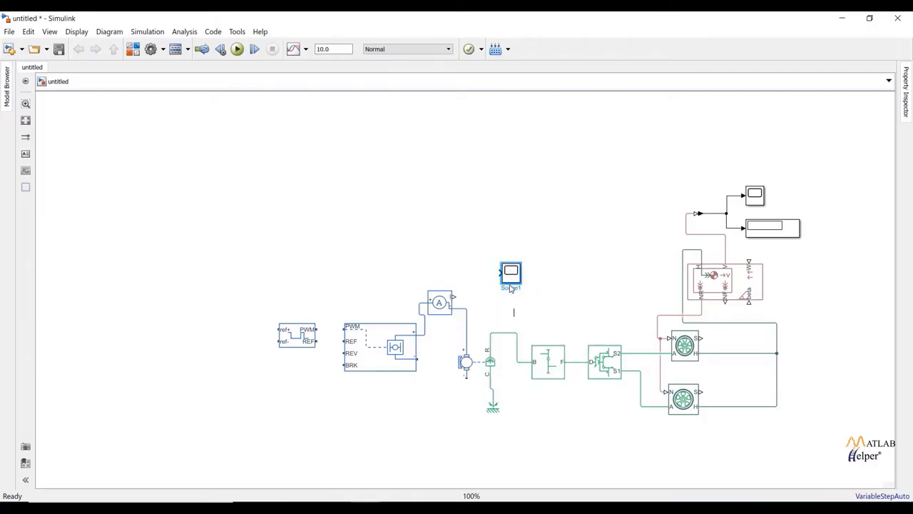
double_click(443, 266)
type("ps")
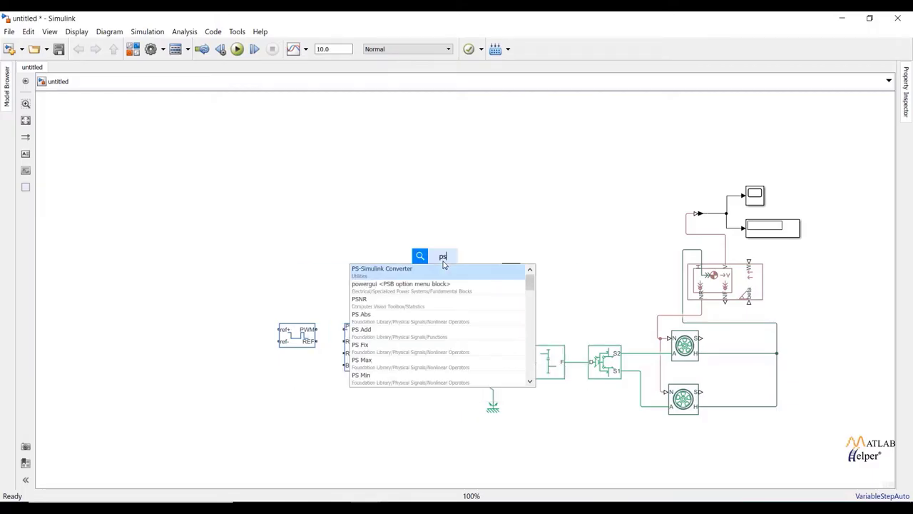
left_click(443, 268)
mouse_move(443, 265)
left_mouse_down()
mouse_move(510, 273)
mouse_move(492, 272)
mouse_move(502, 273)
left_mouse_up()
Shift the Controlled PWM Voltage and H-Bridge slightly to the right and reroute the wire between the H-Bridge and the Current Sensor.
left_click_drag(228, 278, 433, 383)
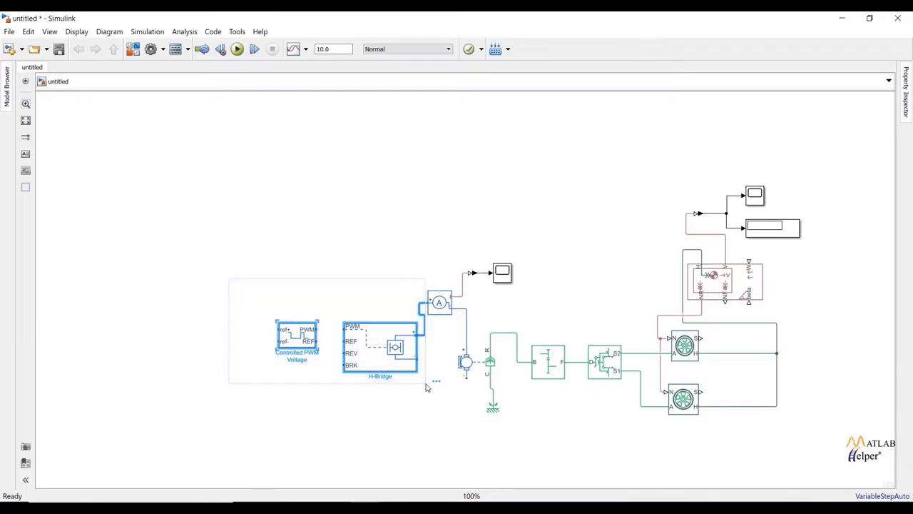
key("Right")
key("Right")
key("Right")
key("Right")
key("Right")
key("Right")
key("Right")
key("Right")
left_click(441, 402)
left_click_drag(457, 332, 411, 327)
Add an Electrical Reference below the H-Bridge, grounding the motor's − port, the H-Bridge's −, REF and REV ports, and the Controlled PWM Voltage's REF port.
double_click(371, 395)
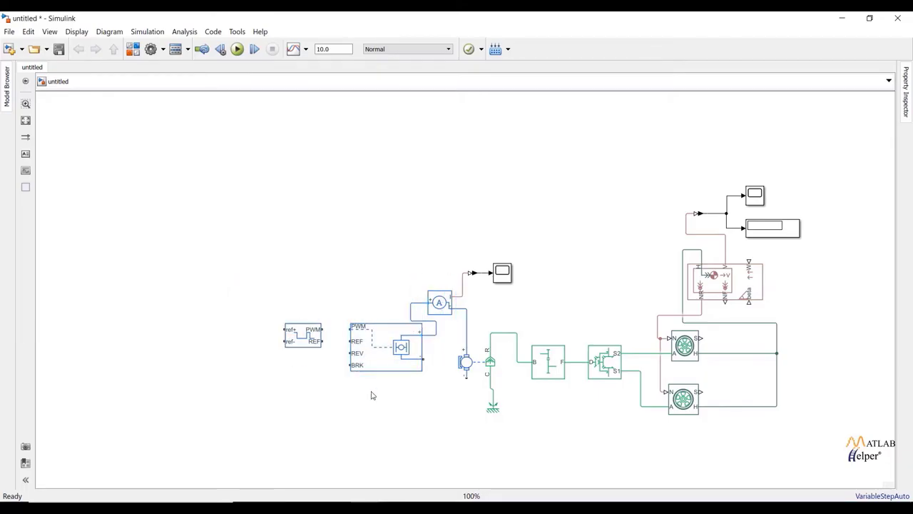
type("ele")
left_click(285, 265)
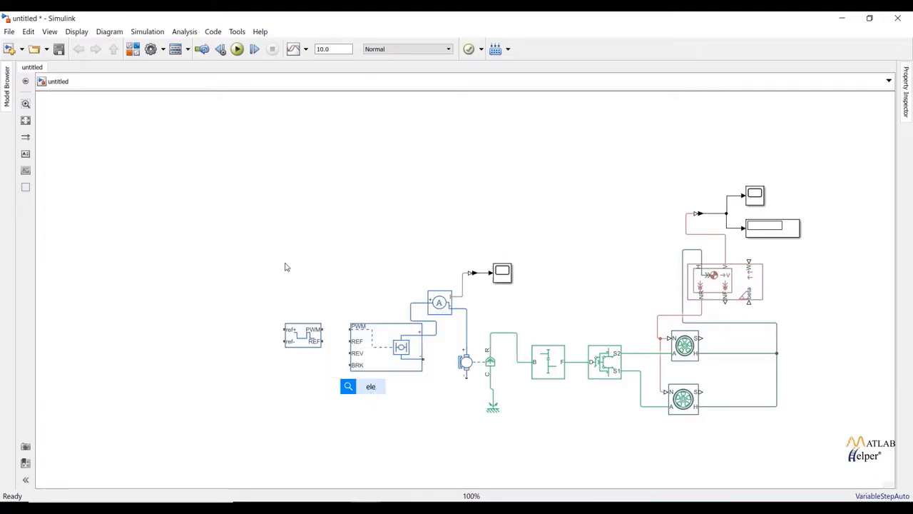
left_click_drag(370, 384, 466, 378)
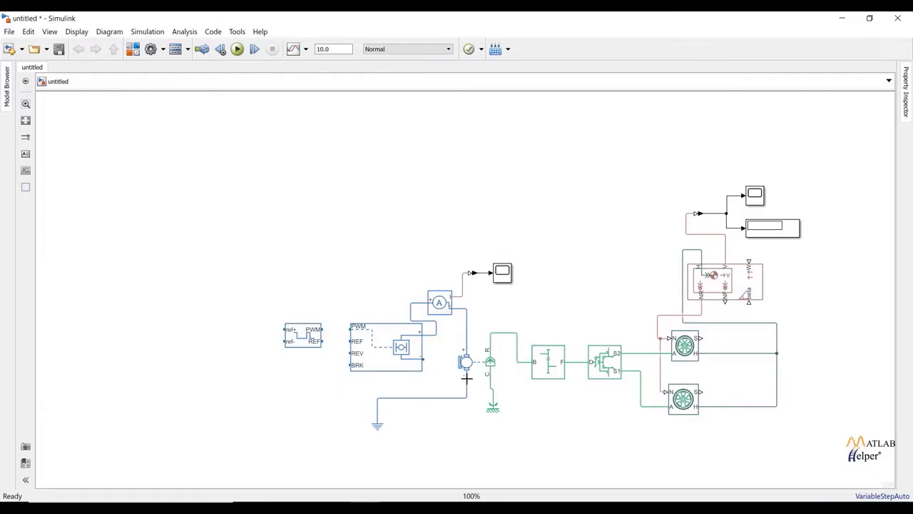
left_click_drag(422, 359, 433, 397)
left_click_drag(324, 340, 377, 397)
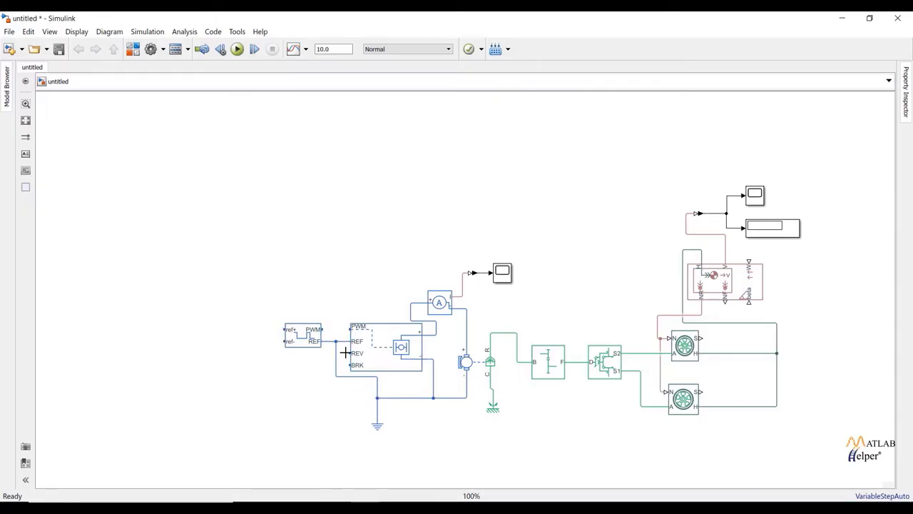
Add a Solver Configuration block wired to the Electrical Reference line, and connect the Controlled PWM Voltage's ref- port to the common reference line.
double_click(314, 383)
type("sol")
left_click(297, 261)
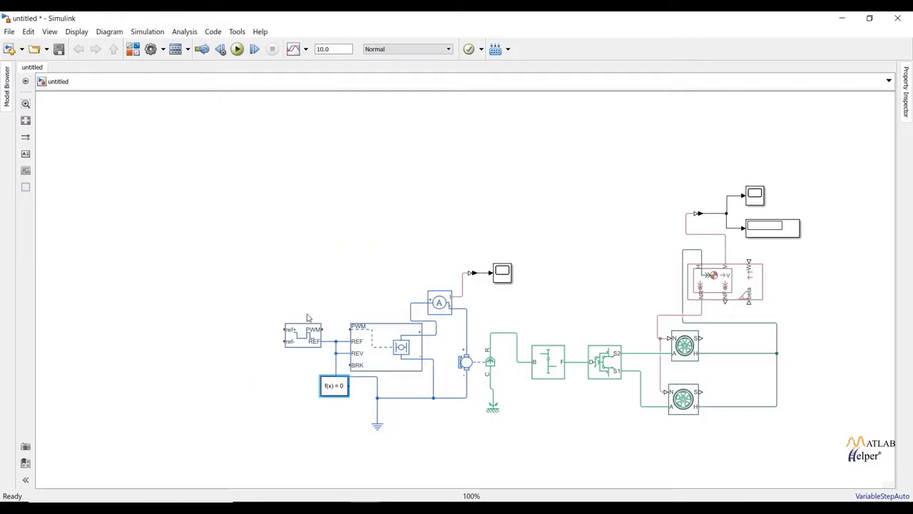
left_click_drag(351, 386, 336, 406)
left_click(335, 386)
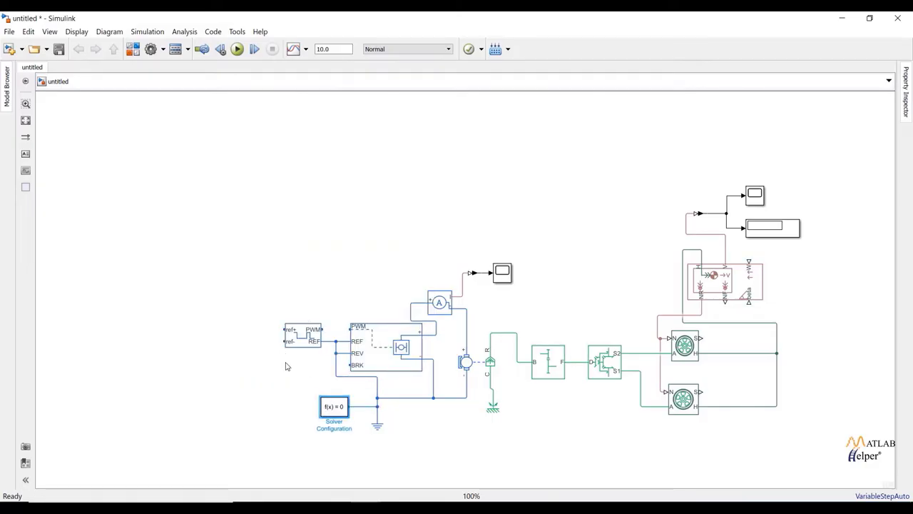
mouse_move(285, 341)
left_mouse_down()
mouse_move(321, 368)
mouse_move(335, 365)
left_mouse_up()
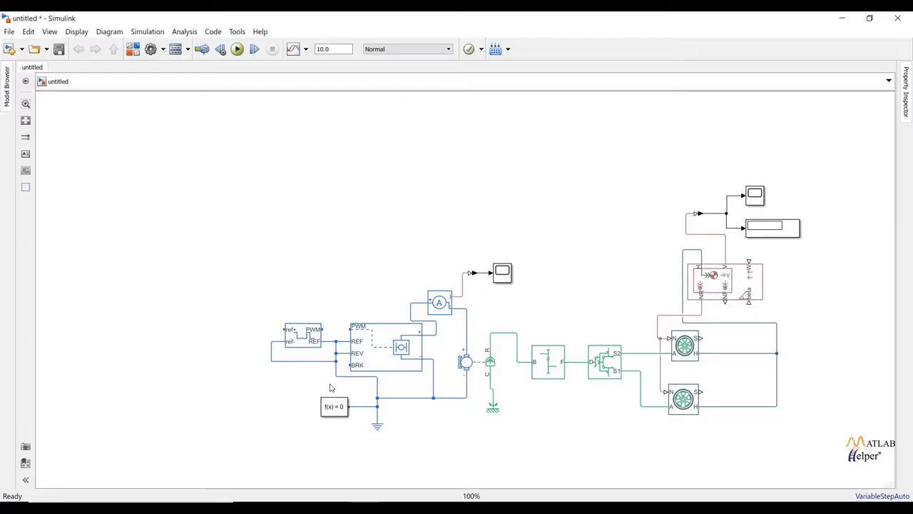
left_click_drag(213, 186, 504, 440)
left_click(547, 271)
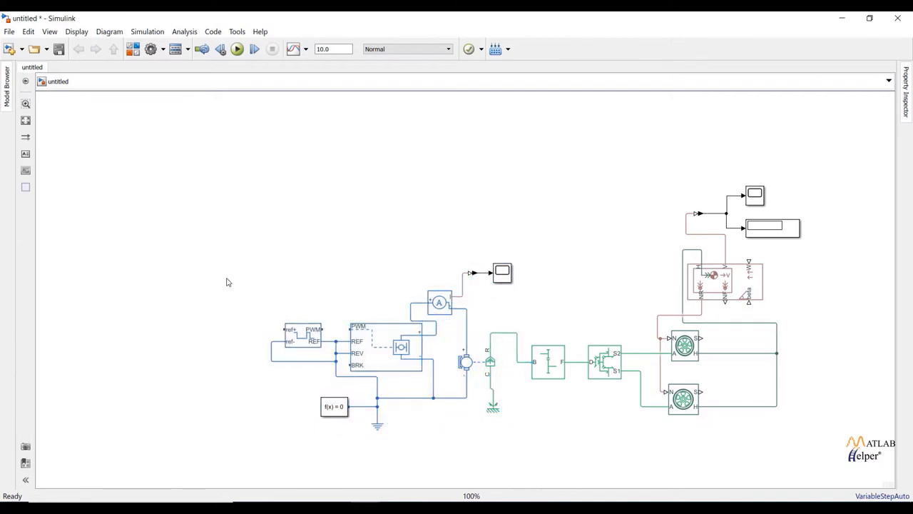
Add a Longitudinal Driver block to the left of the Controlled PWM Voltage and reduce its size.
left_click(211, 294)
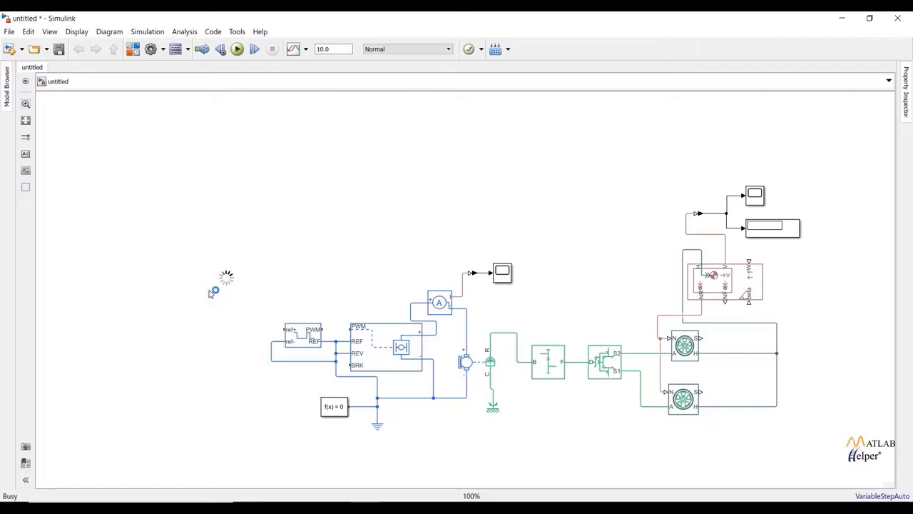
left_click_drag(224, 282, 194, 304)
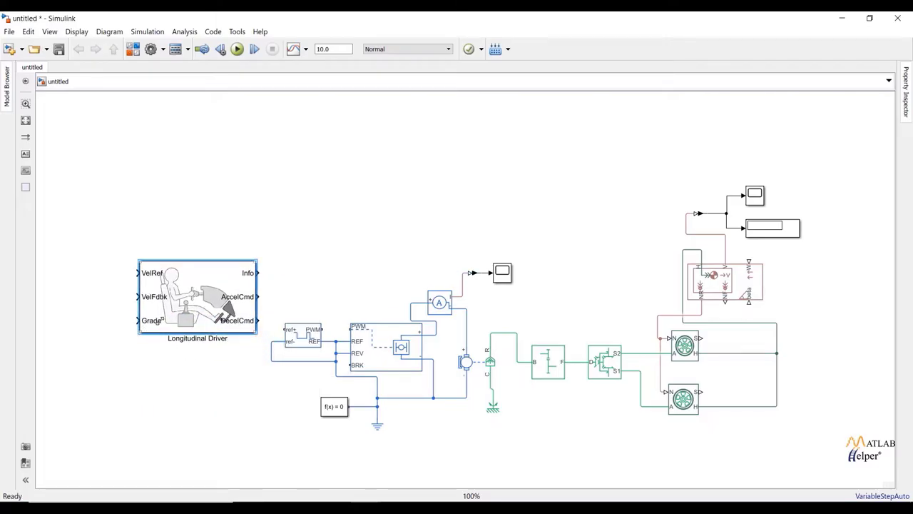
left_click_drag(139, 333, 166, 320)
Set the Longitudinal Driver's reference and feedback units to km/hr and move the block down beside the Controlled PWM Voltage.
double_click(214, 284)
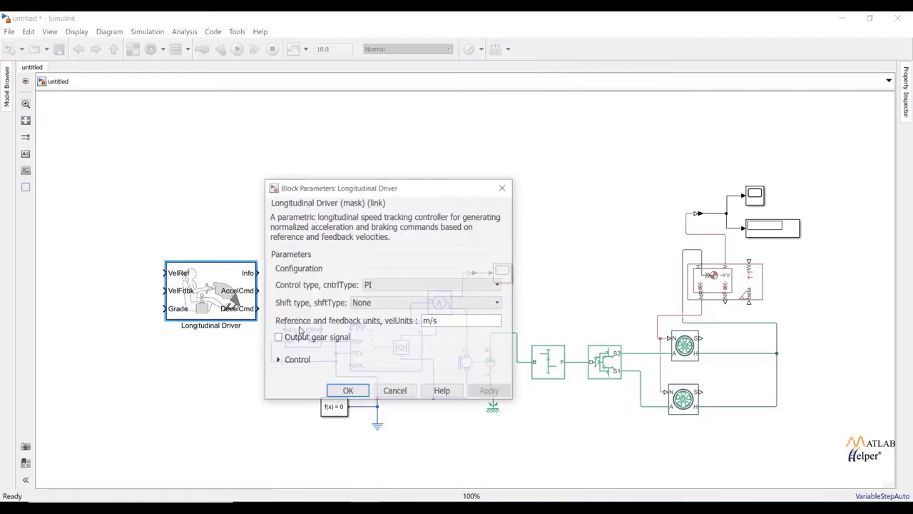
type("km/hr")
key("Return")
key("Return")
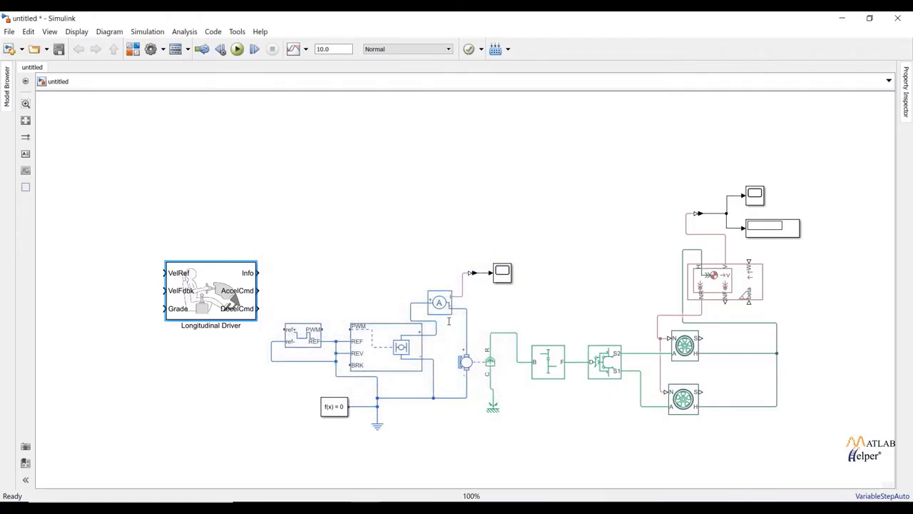
left_click_drag(205, 285, 196, 314)
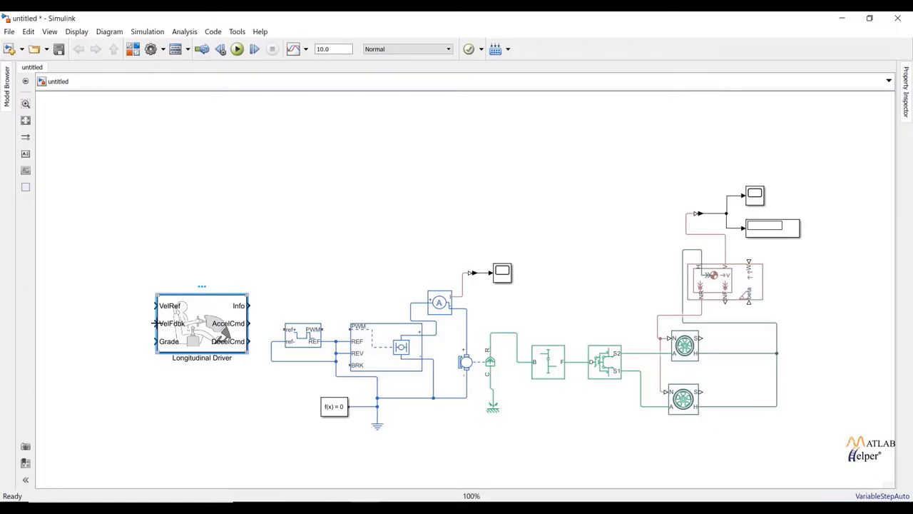
Add a Constant block with value 0 and wire it to the Longitudinal Driver's Grade input.
double_click(136, 367)
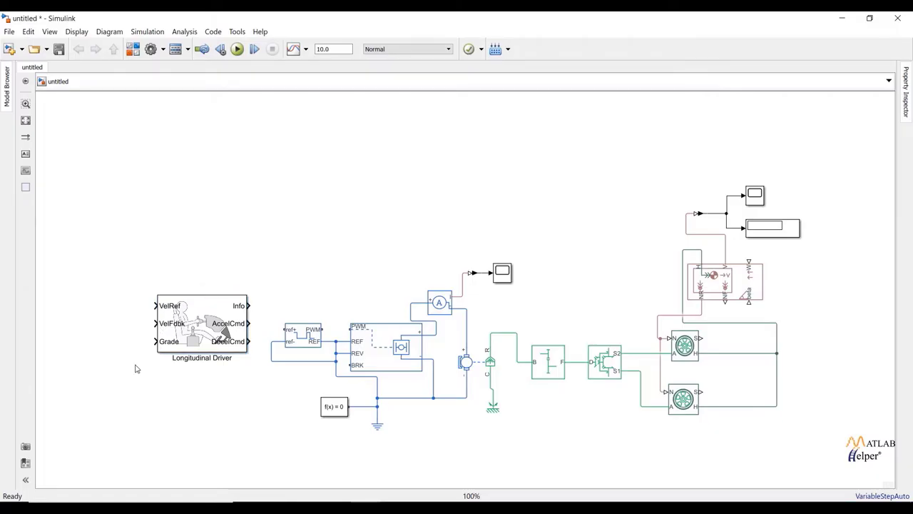
type("co")
left_click(131, 375)
double_click(134, 361)
type("0")
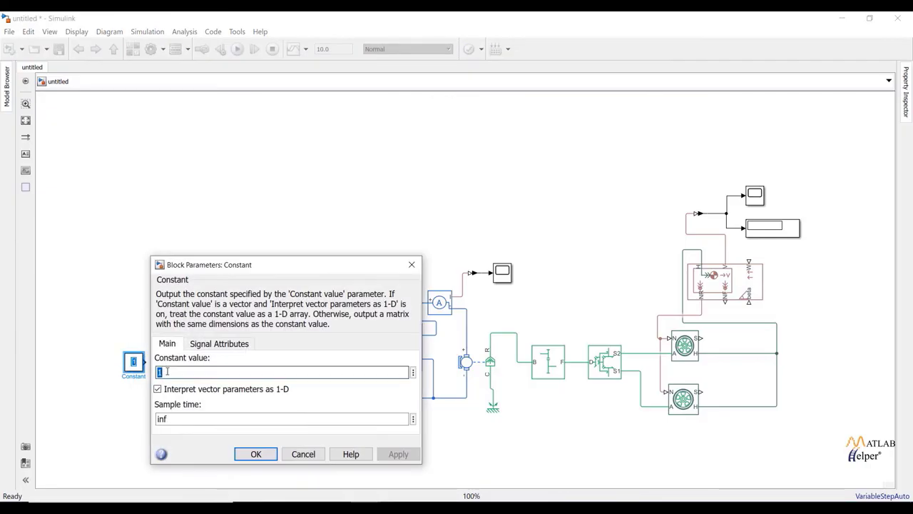
key("Return")
double_click(134, 363)
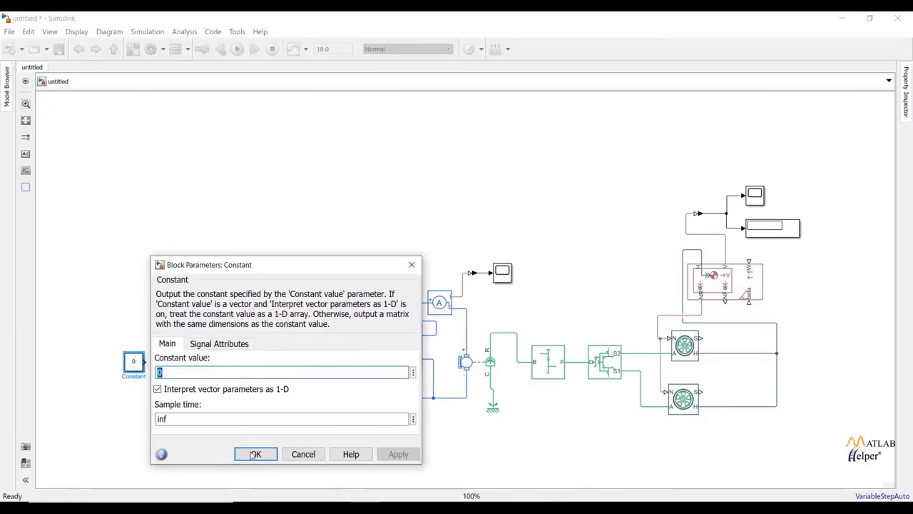
key("Return")
left_click_drag(144, 362, 155, 340)
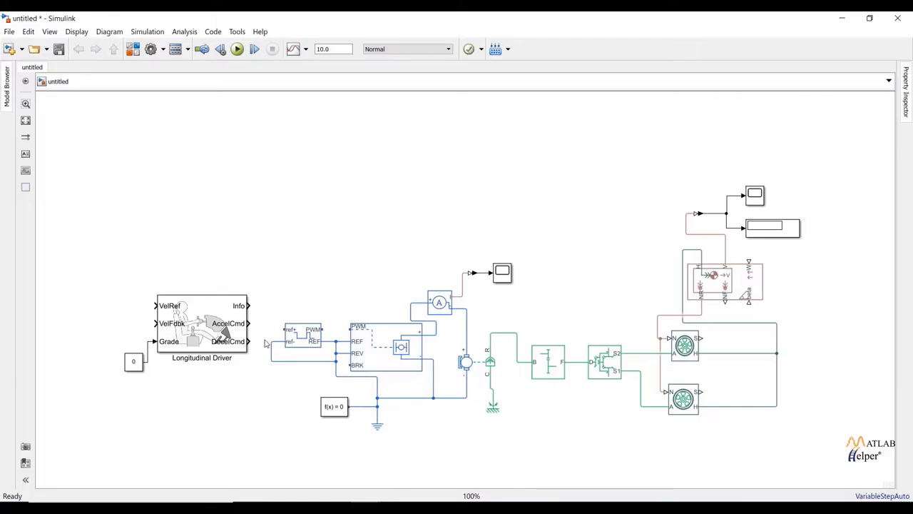
Move the Longitudinal Driver and its Grade Constant up and left to make room before the Controlled PWM Voltage.
left_click_drag(212, 329, 179, 289)
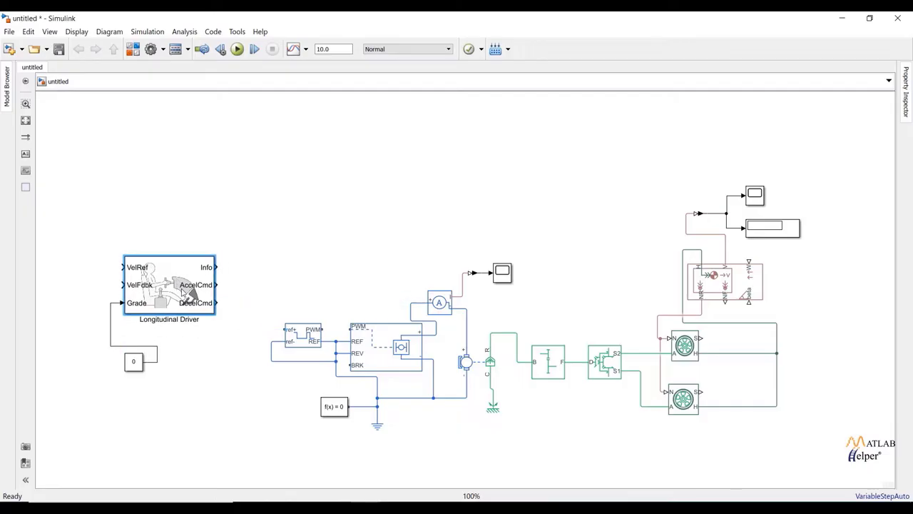
left_click(125, 364)
left_click_drag(124, 363, 107, 337)
Add two Simulink-PS Converters and wire them to the Longitudinal Driver's AccelCmd and DecelCmd outputs.
left_click(207, 363)
type("s")
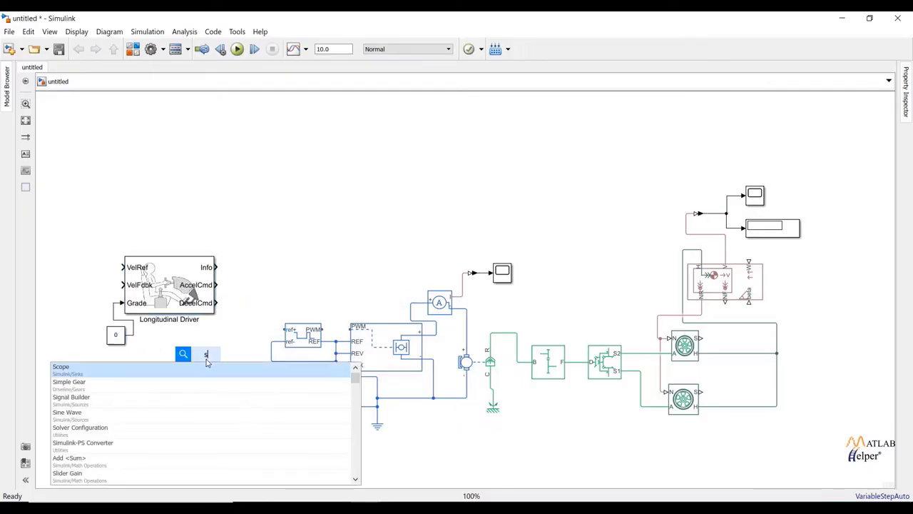
type("imulink")
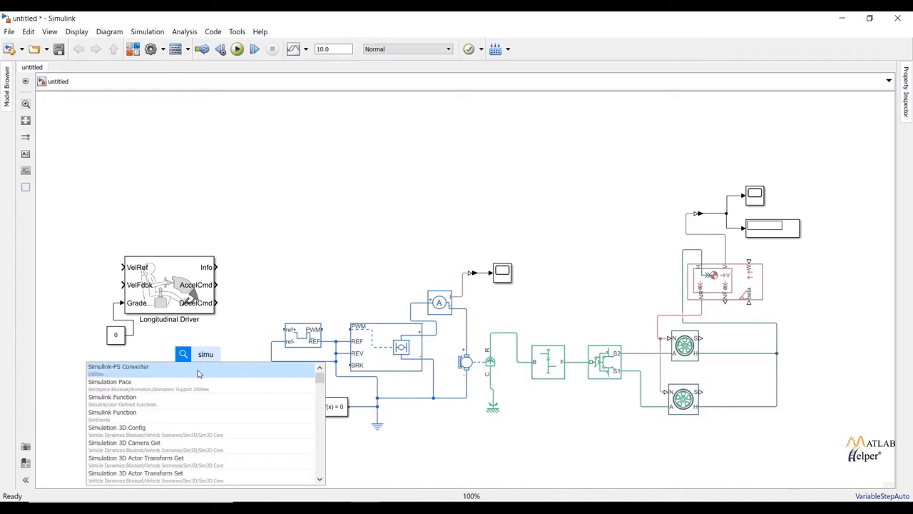
left_click(198, 370)
left_click_drag(203, 363, 245, 288)
key("ctrl+c")
key("ctrl+v")
left_click_drag(237, 320, 215, 285)
Add a Controlled Voltage Source driven by the AccelCmd converter and connect its + port to the Controlled PWM Voltage's ref+ port.
double_click(295, 271)
type("con")
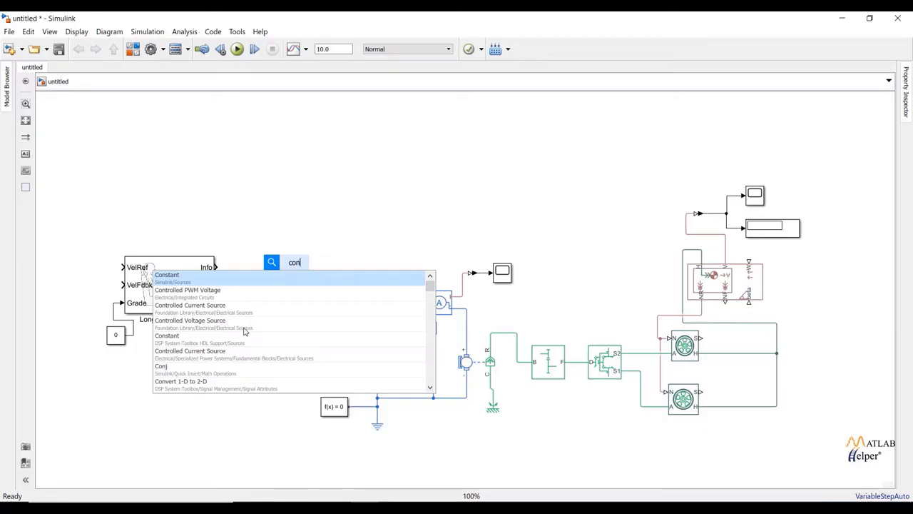
left_click(243, 328)
left_click_drag(293, 271, 246, 285)
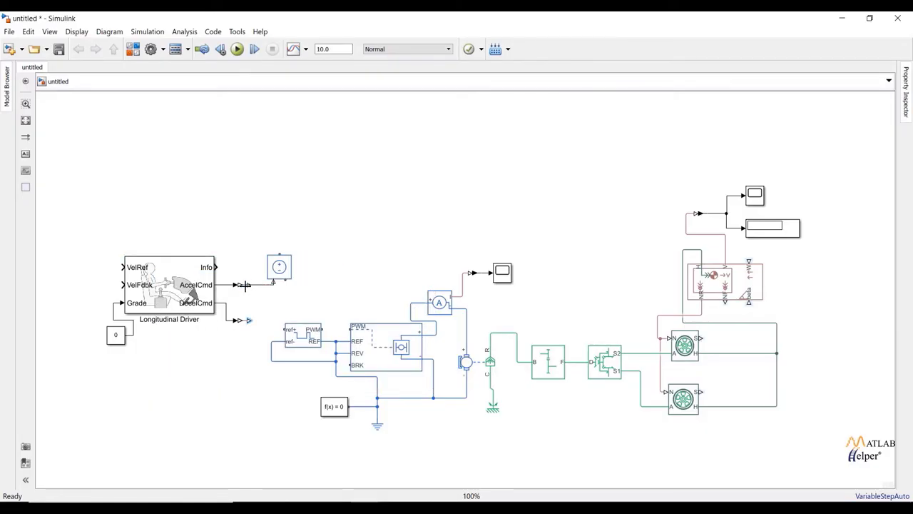
left_click(279, 255)
left_click_drag(278, 253, 284, 329)
left_click(304, 335)
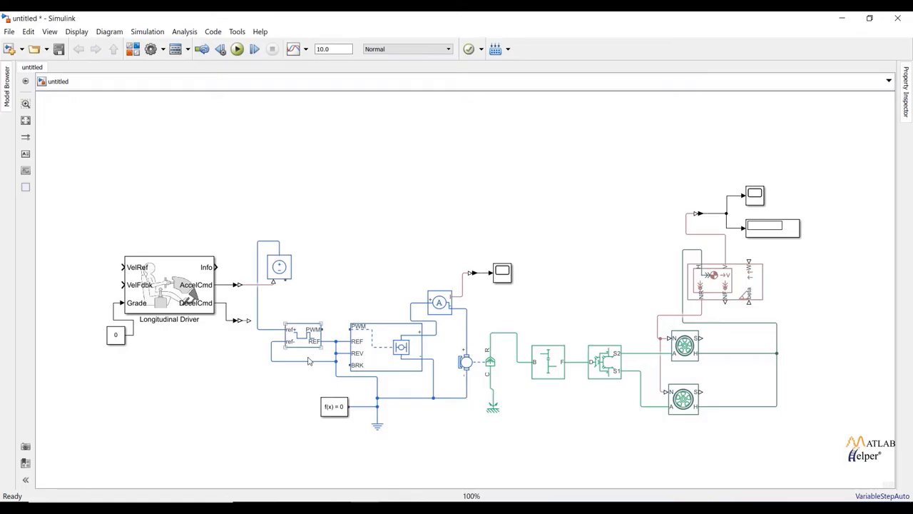
Duplicate the Controlled Voltage Source, wiring it from the DecelCmd converter to the H-Bridge's BRK port, and ground both sources' − ports.
left_click(281, 268)
key("ctrl+c")
key("ctrl+v")
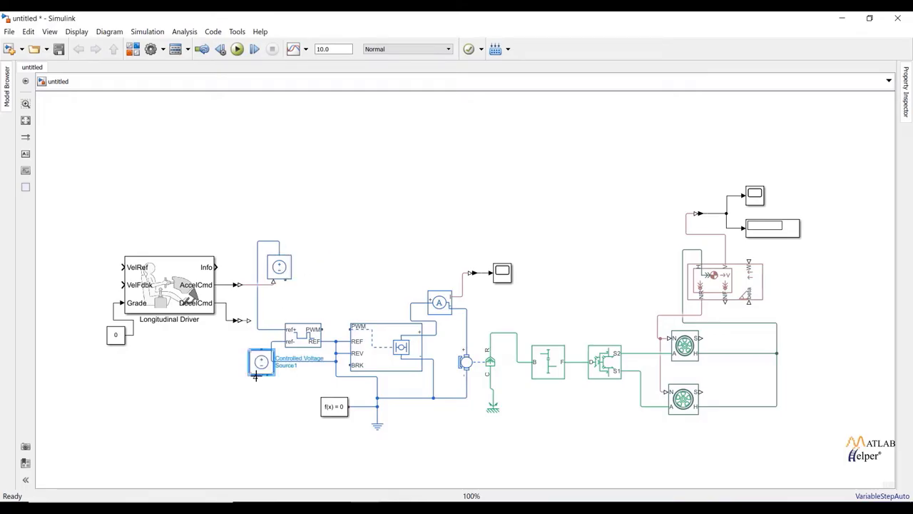
left_click(261, 357)
left_click_drag(261, 349, 337, 365)
left_click_drag(285, 279, 357, 376)
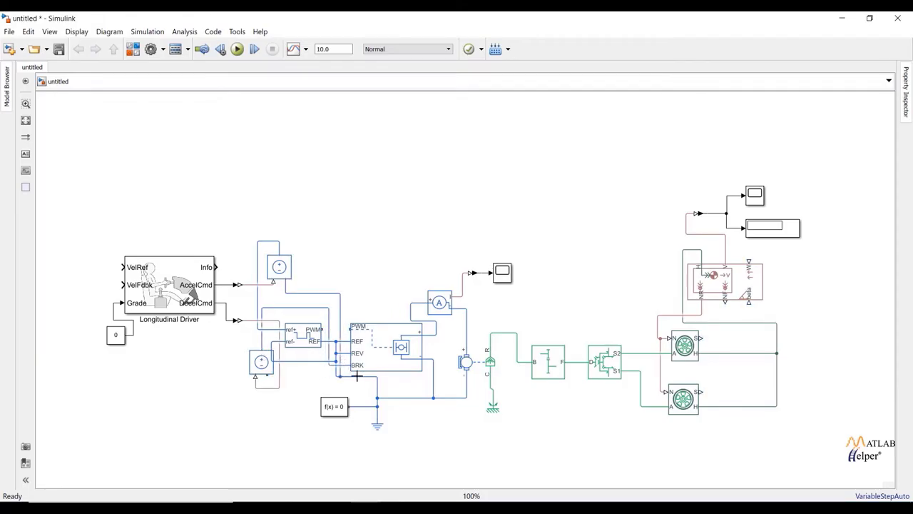
left_click_drag(268, 375, 340, 377)
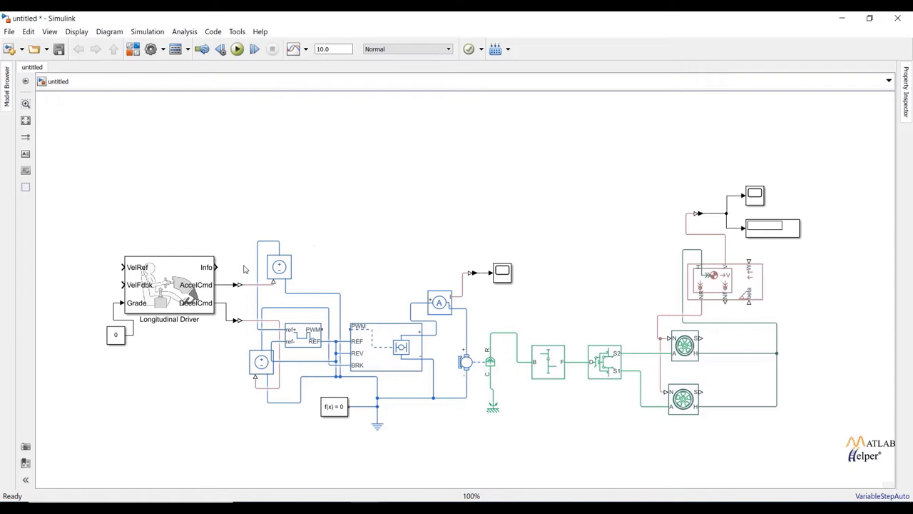
Nudge the Grade Constant up and left and add a Signal Builder block above the Longitudinal Driver.
mouse_move(117, 339)
left_mouse_down()
mouse_move(127, 340)
mouse_move(104, 342)
mouse_move(107, 329)
left_mouse_up()
left_click(102, 184)
type("s")
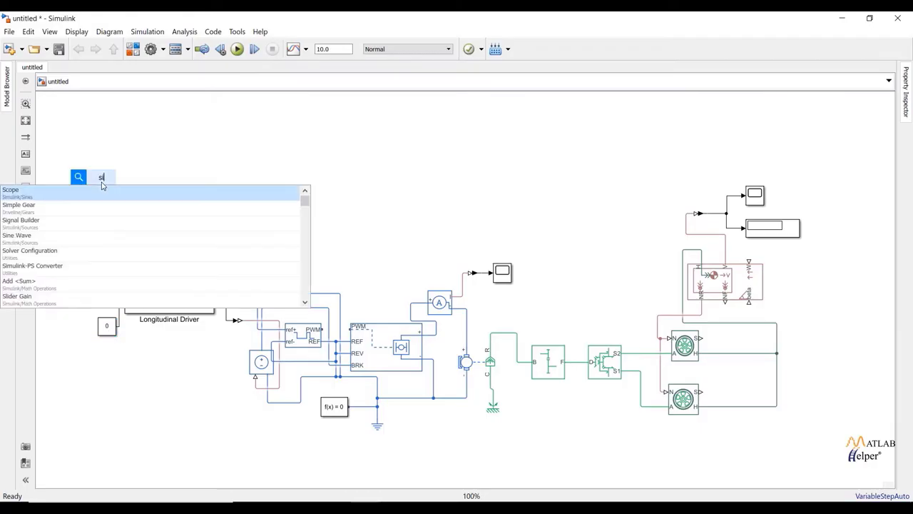
type("ignal")
left_click(102, 189)
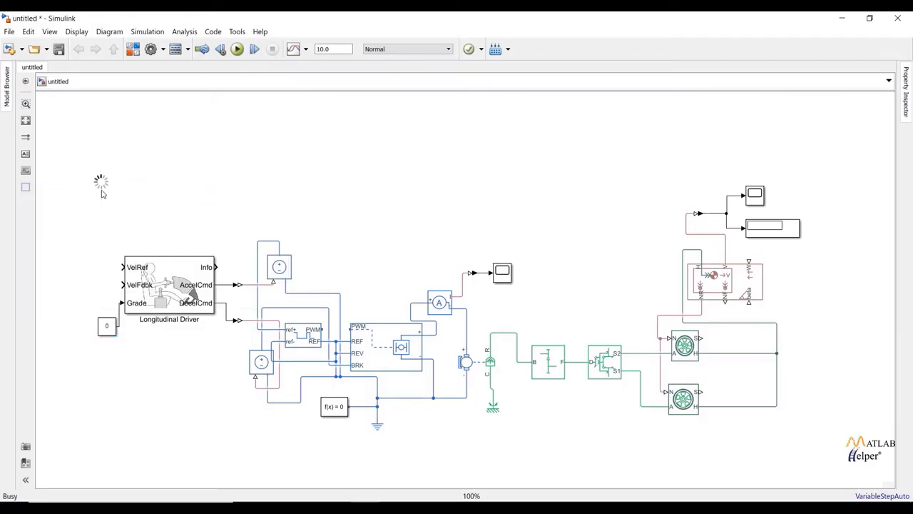
Add a Gain of 100 beside the Signal Builder and wire the signal through it to the Longitudinal Driver's VelRef input.
double_click(155, 191)
type("gain")
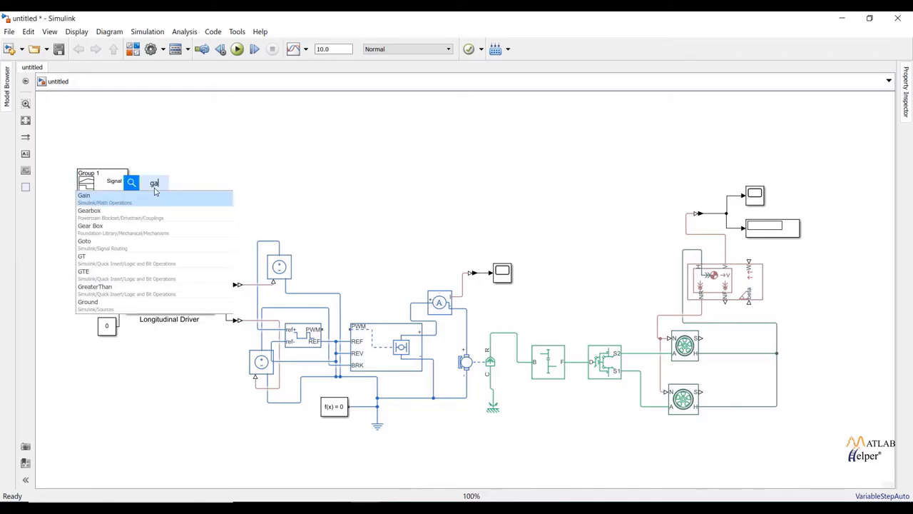
left_click(153, 197)
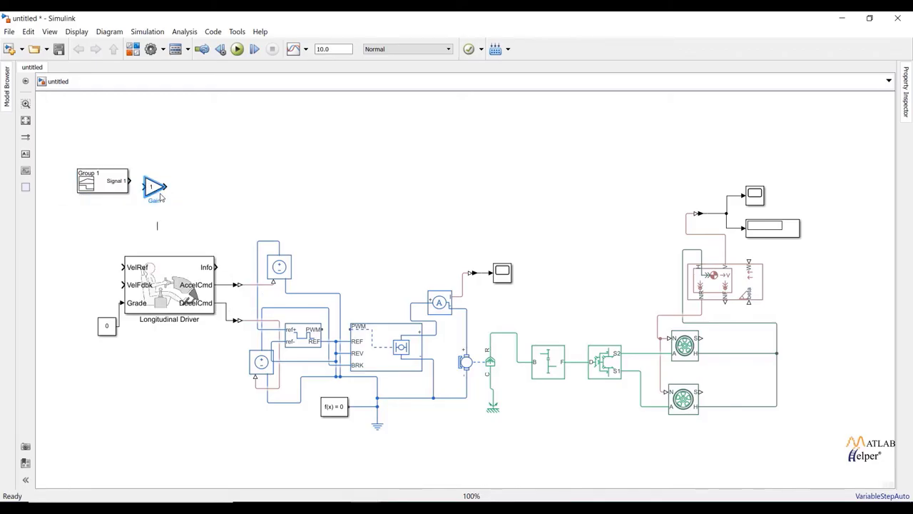
double_click(157, 188)
type("100")
key("Return")
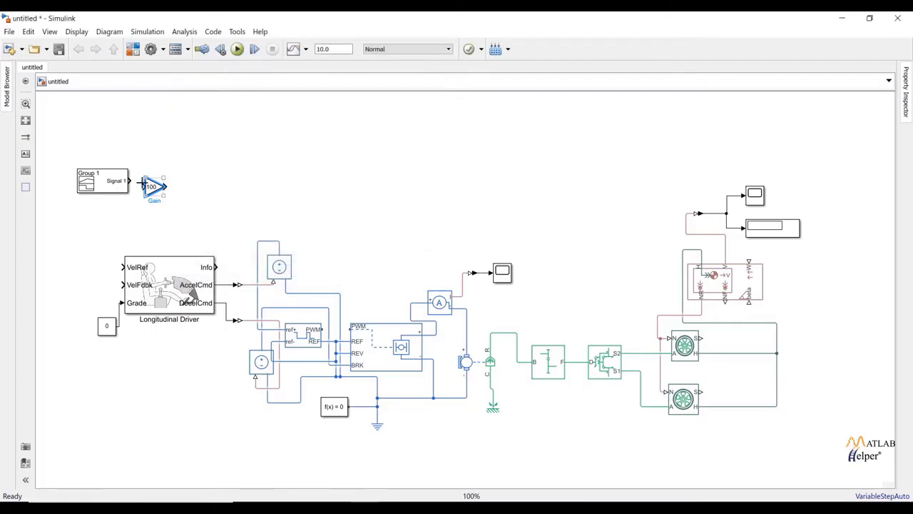
left_click_drag(131, 180, 123, 267)
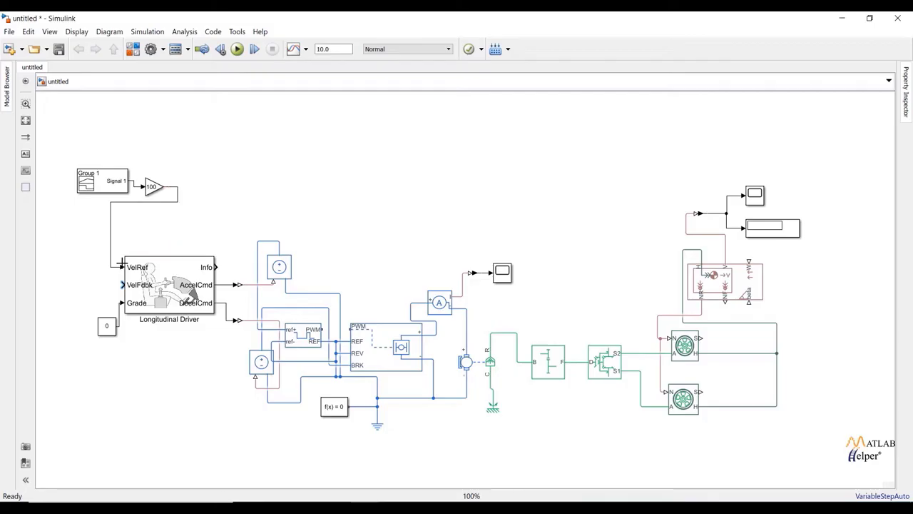
Open the Signal Builder and change its time range to a maximum of 1000 s.
left_click(96, 180)
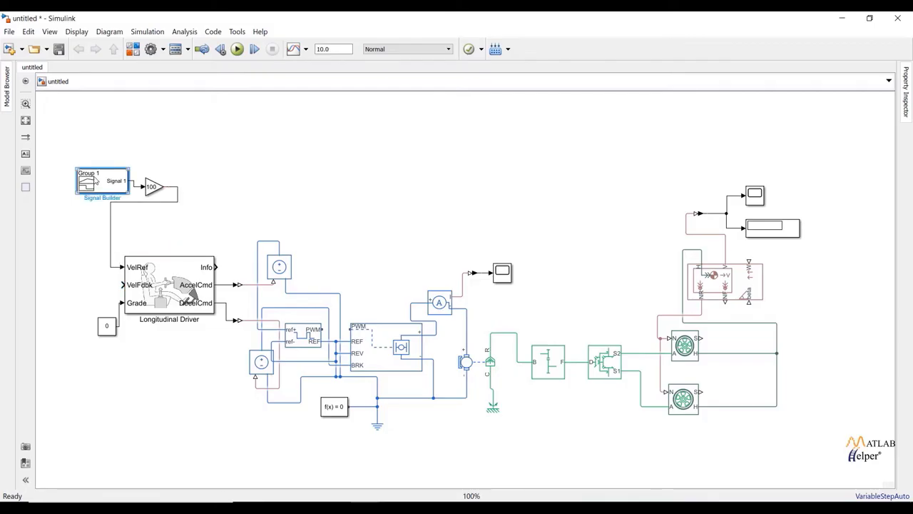
double_click(96, 181)
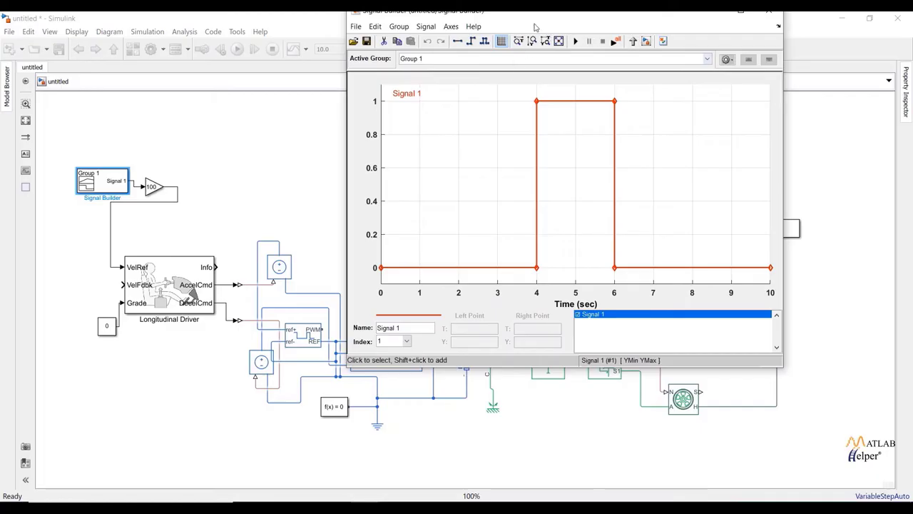
left_click_drag(537, 21, 499, 51)
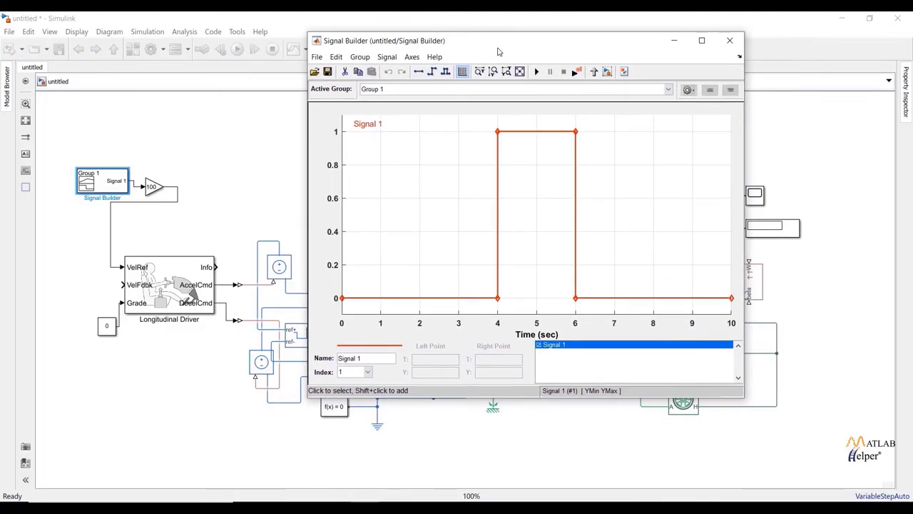
left_click(411, 58)
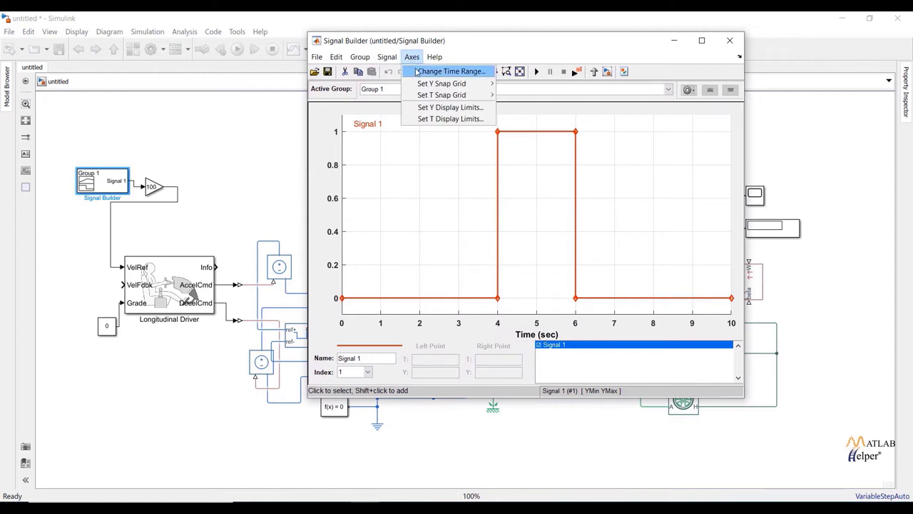
left_click(418, 72)
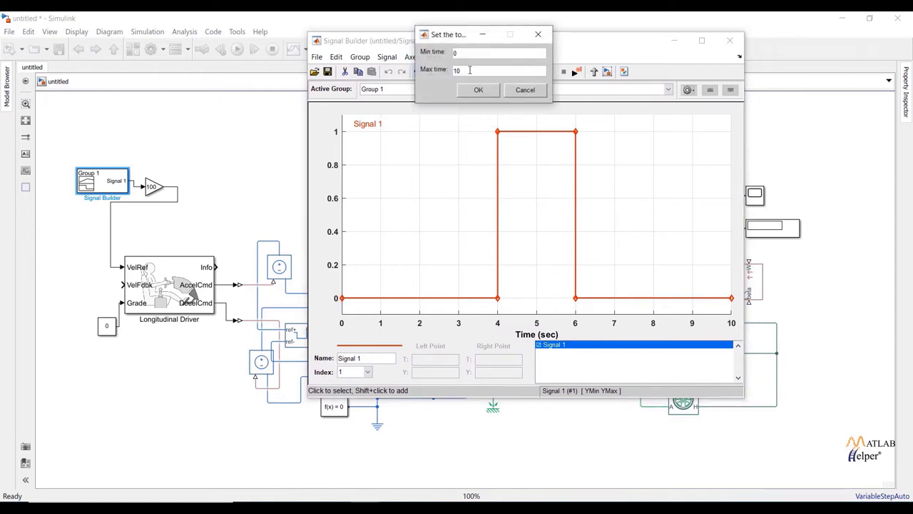
left_click(479, 90)
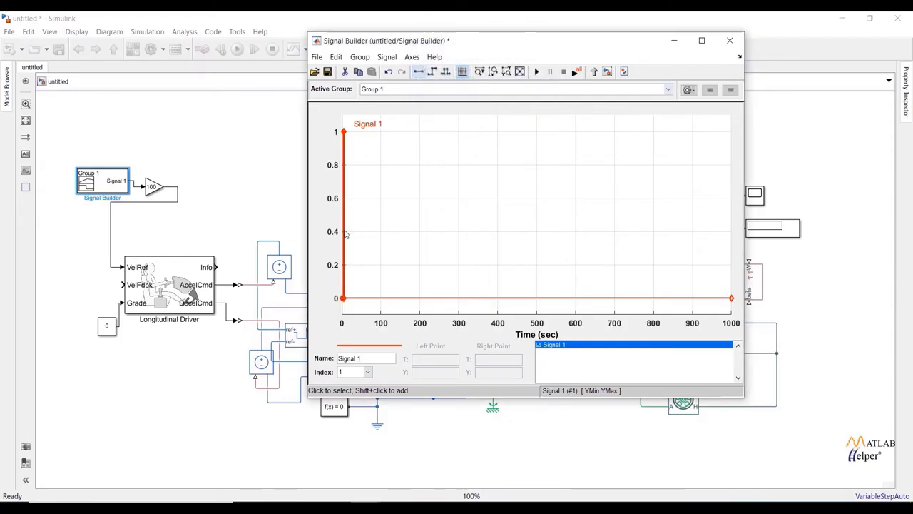
Try to shift the vertical pulse edge of Signal 1 to about 180 s and dismiss the segment warning.
left_click_drag(344, 234, 413, 230)
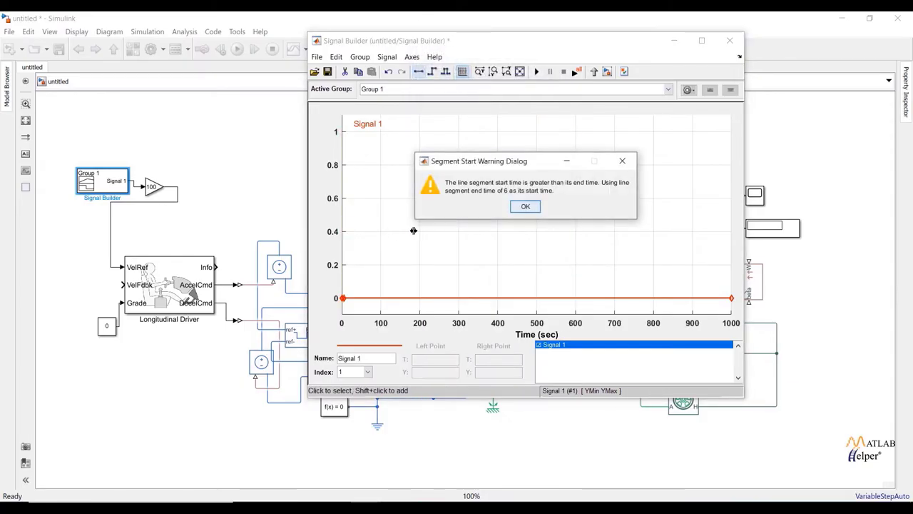
left_click(525, 206)
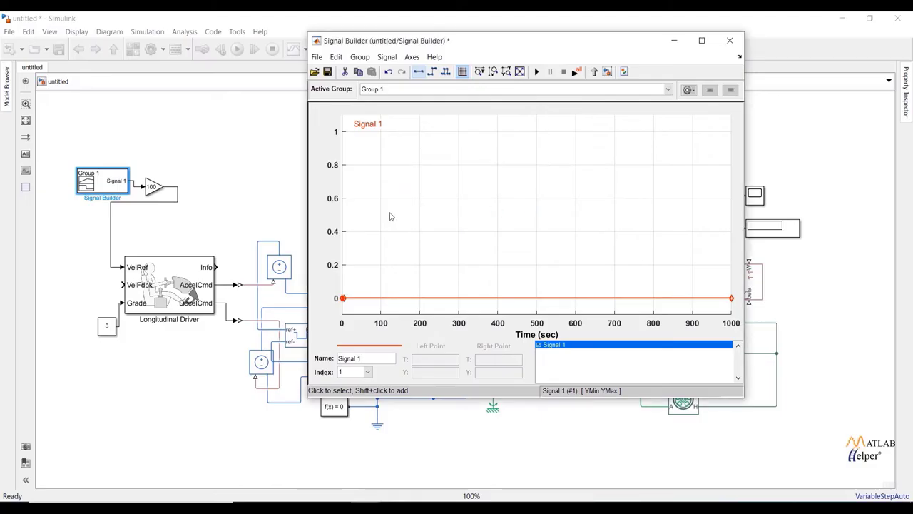
left_click(439, 205)
Add a second signal with a square pulse to the Signal Builder group.
left_click(446, 71)
left_click(458, 157)
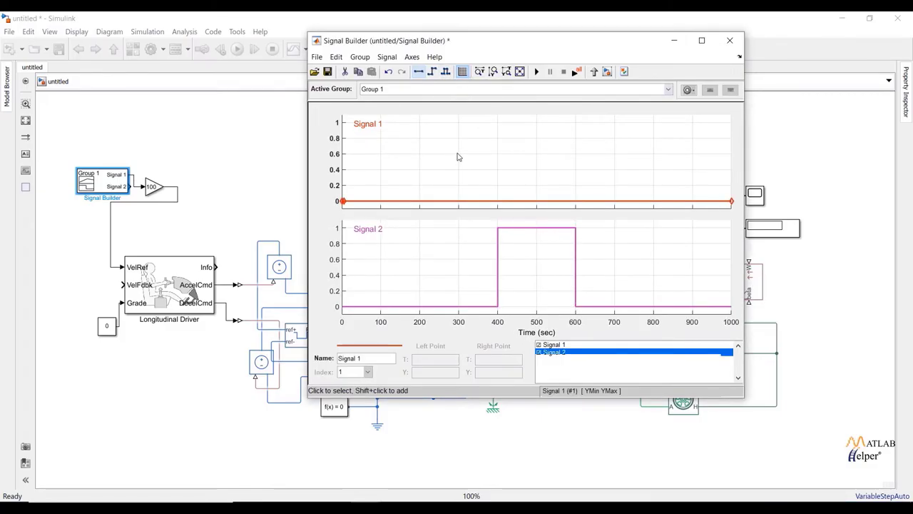
right_click(458, 156)
left_click(493, 243)
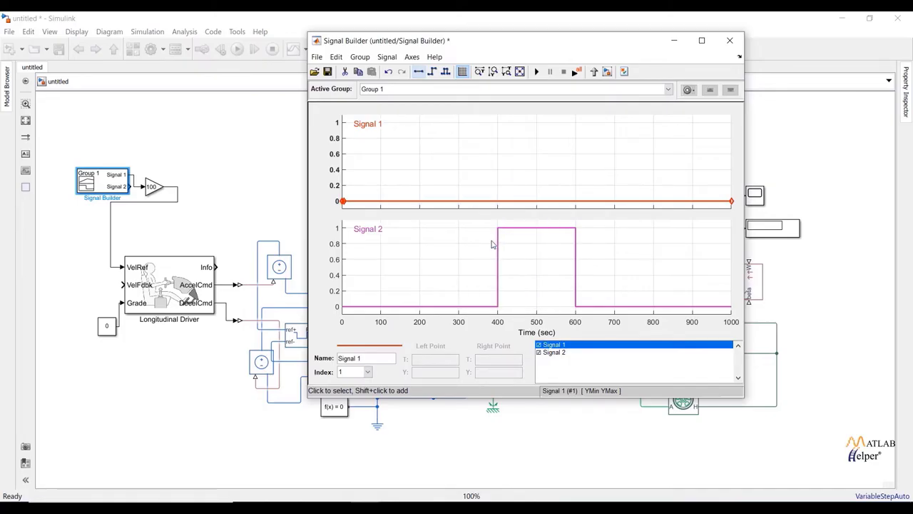
Delete Signal 1 and reshape Signal 2 to ramp up to 1 at 400 s and drop to 0.5 at 600 s.
left_click(513, 210)
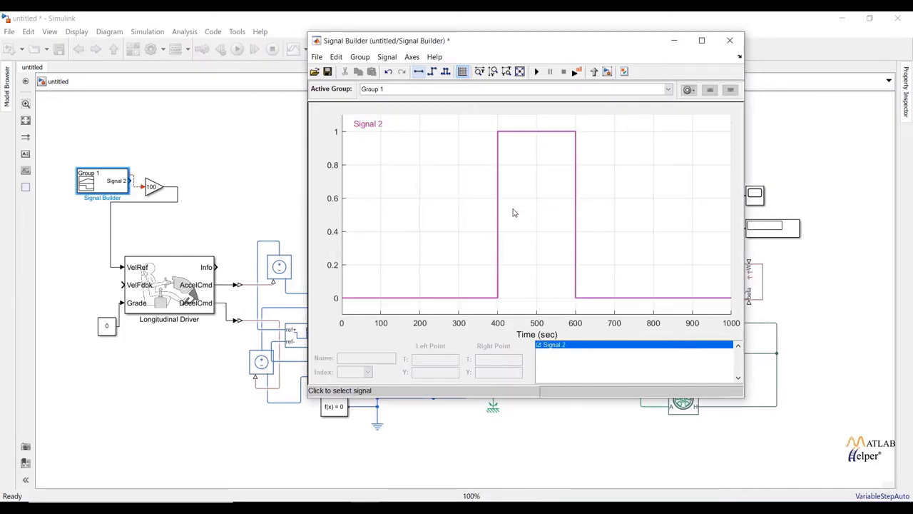
left_click(498, 297)
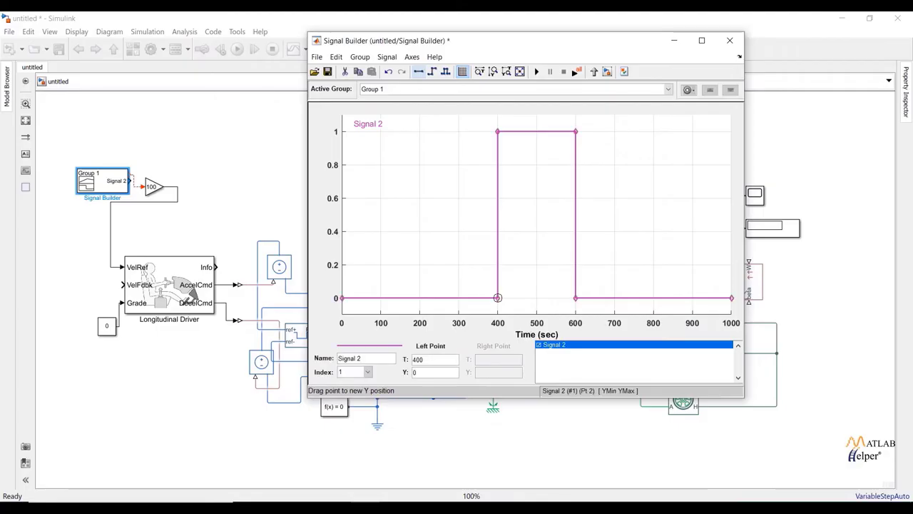
left_click_drag(497, 298, 383, 131)
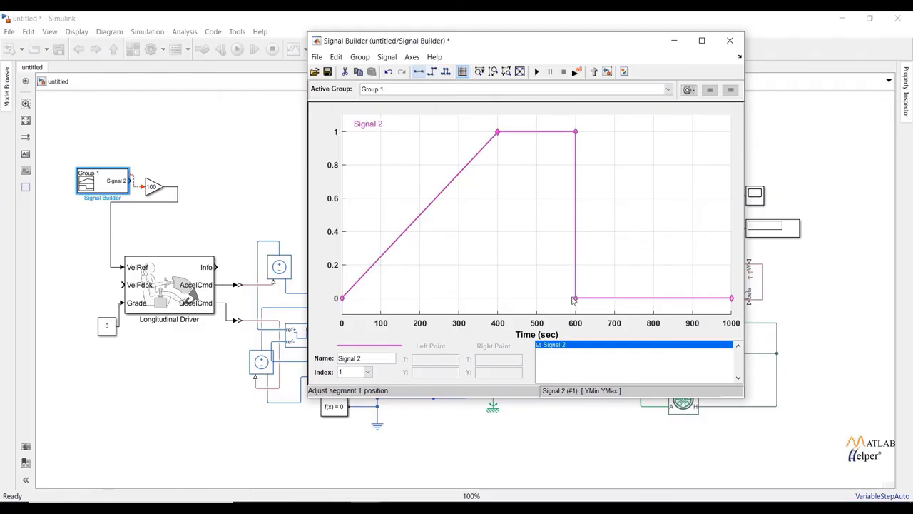
left_click_drag(575, 296, 585, 214)
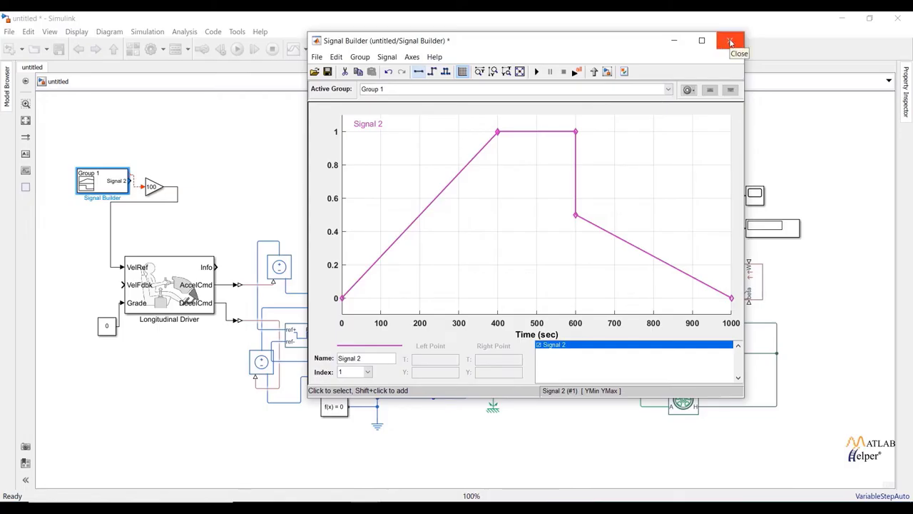
Check the Signal 2 points at 400 s and 600 s and close the Signal Builder window.
left_click(576, 170)
left_click(528, 131)
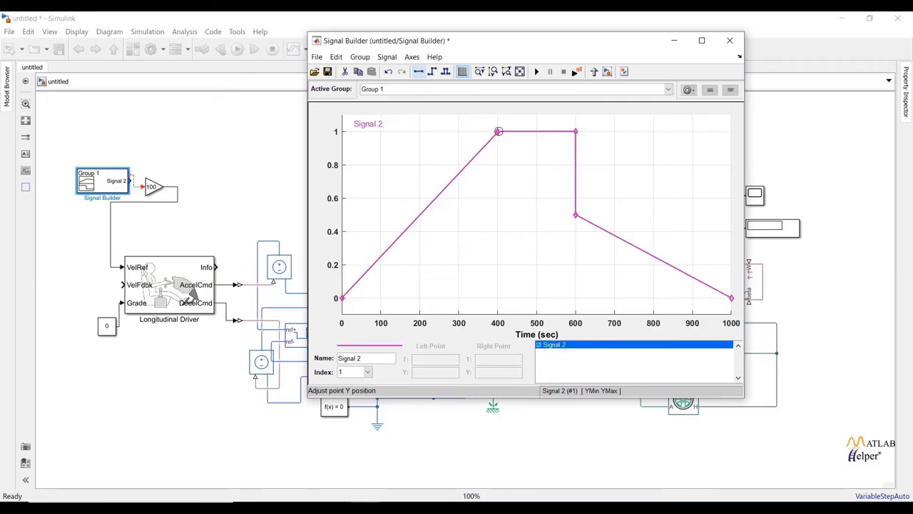
left_click(498, 131)
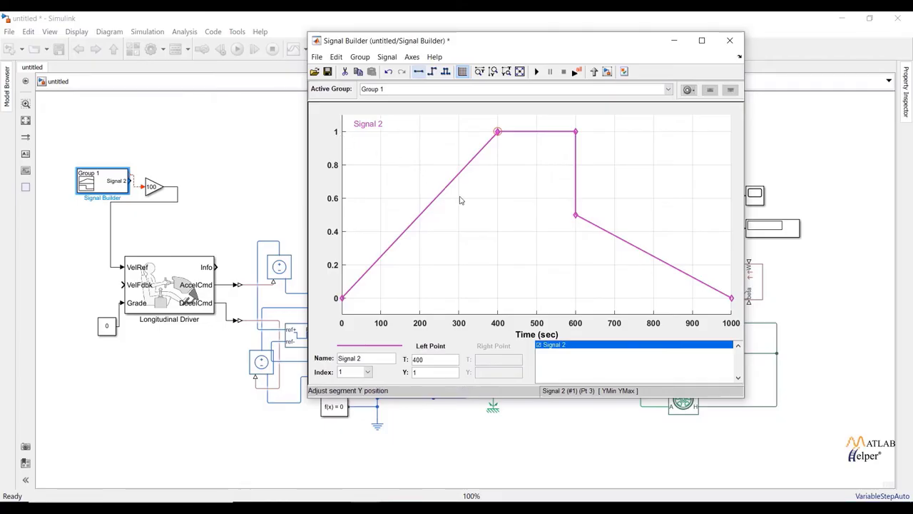
left_click(575, 215)
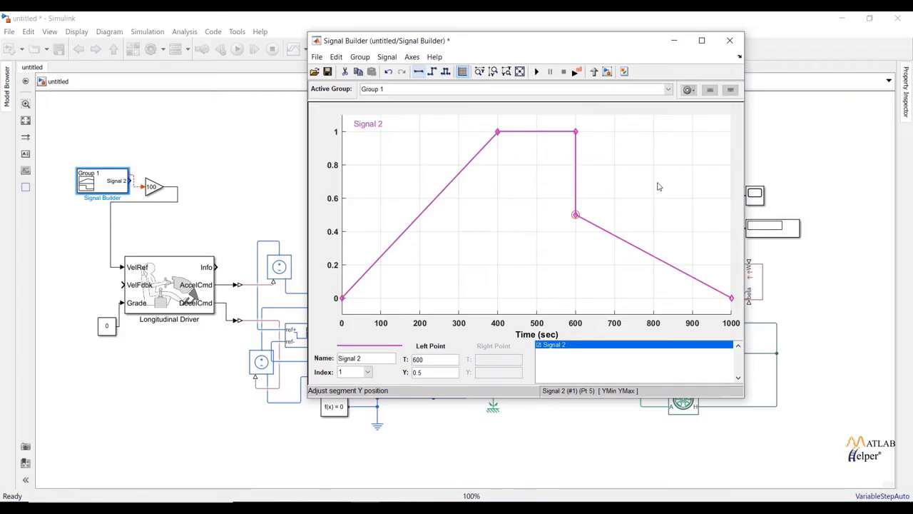
left_click(728, 41)
left_click(309, 244)
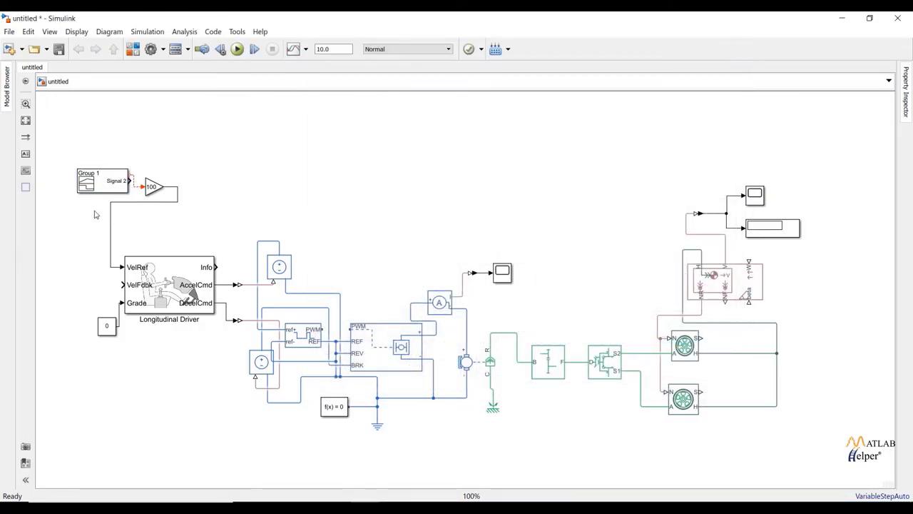
Reconnect the Signal Builder output to the Gain and wire the vehicle velocity signal back to the Longitudinal Driver's VelFdbk input.
left_click(130, 174)
left_click(112, 264)
left_click_drag(112, 268, 123, 284)
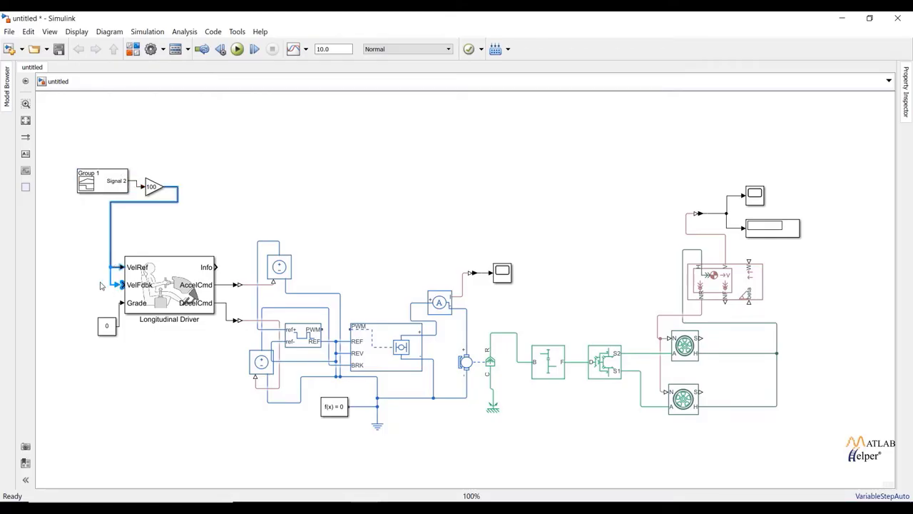
left_click(129, 289)
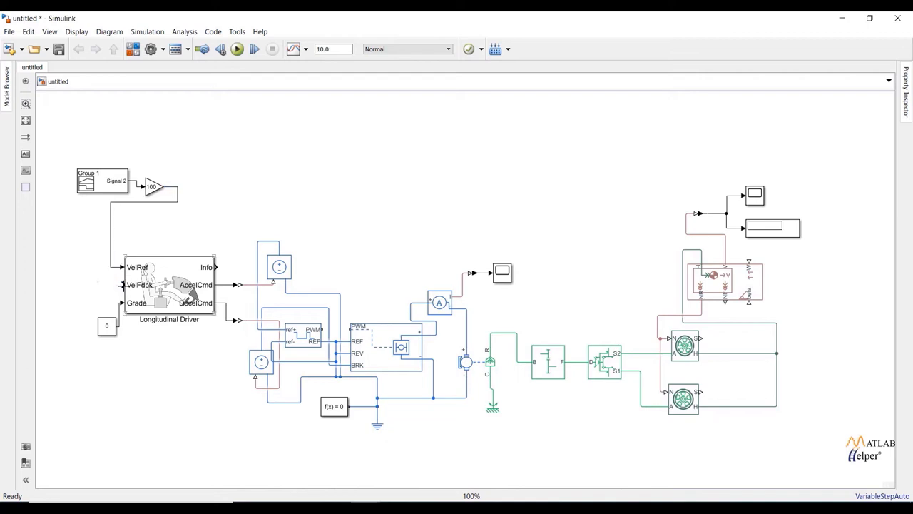
left_click_drag(121, 285, 714, 212)
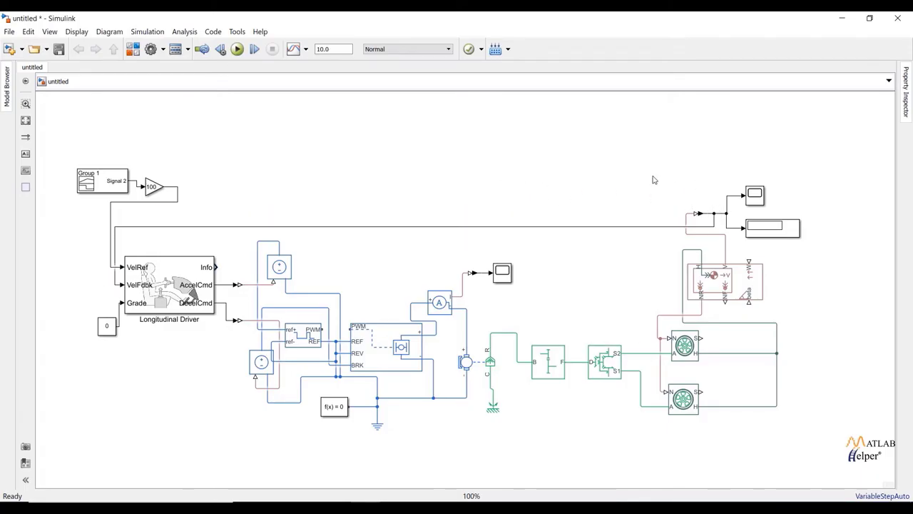
Give the vehicle velocity Scope 2 input ports and wire the Gain output to its second input, straightening the line.
left_click(754, 202)
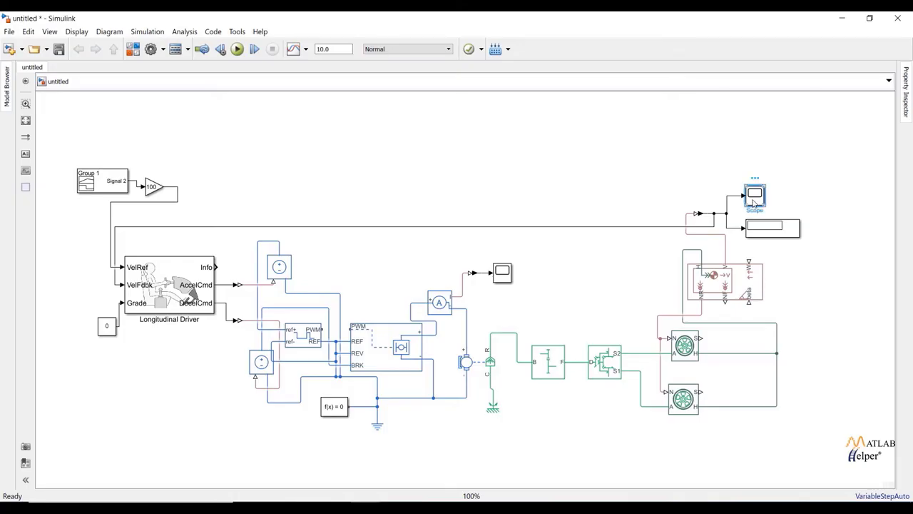
double_click(762, 200)
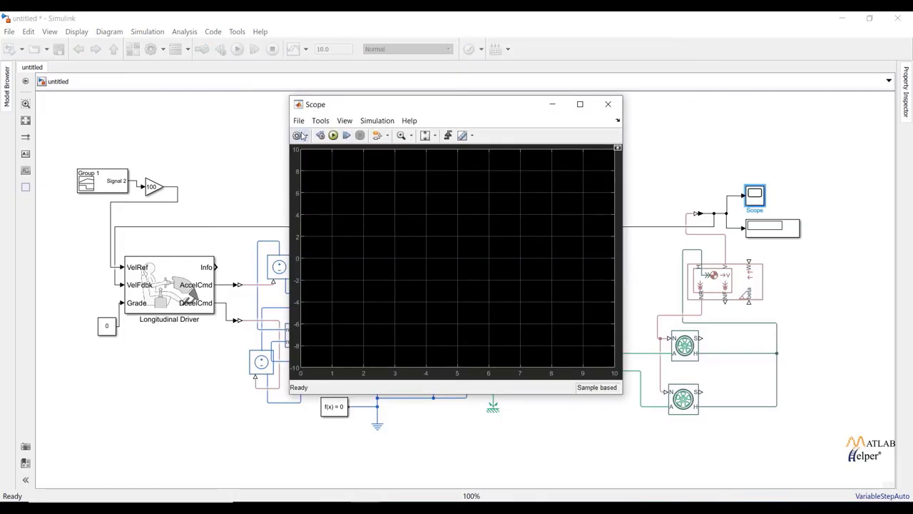
left_click(301, 144)
double_click(453, 233)
type("2")
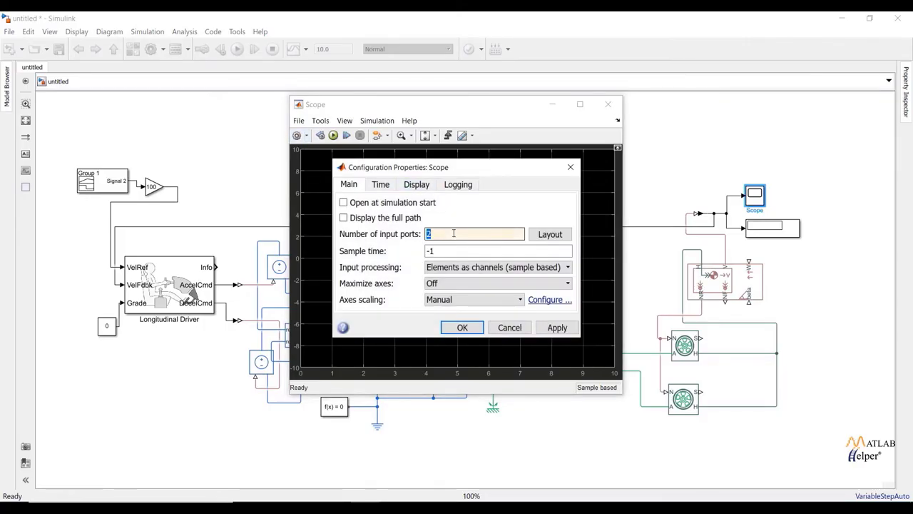
key("Return")
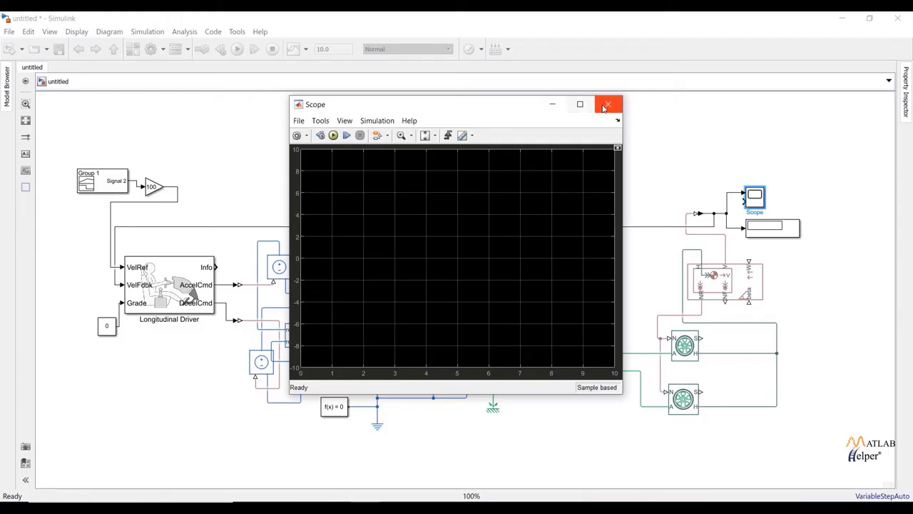
left_click(608, 104)
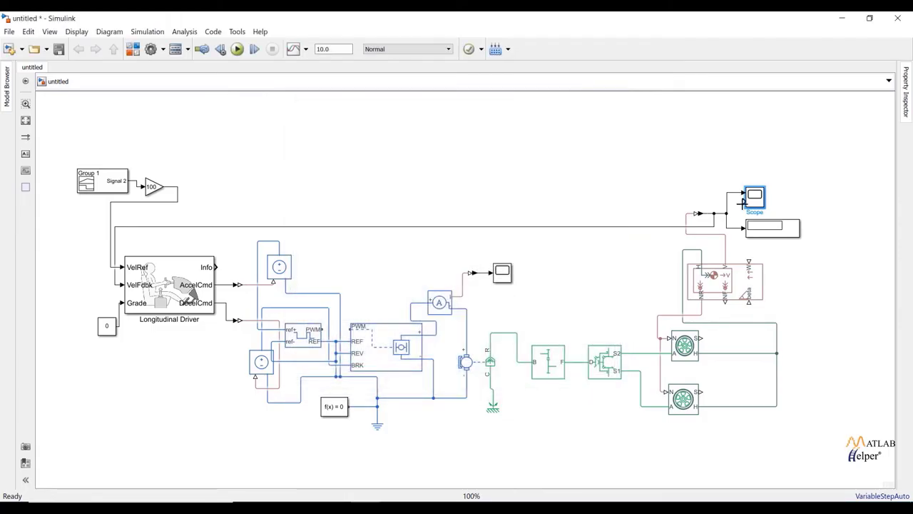
left_click_drag(742, 203, 176, 187)
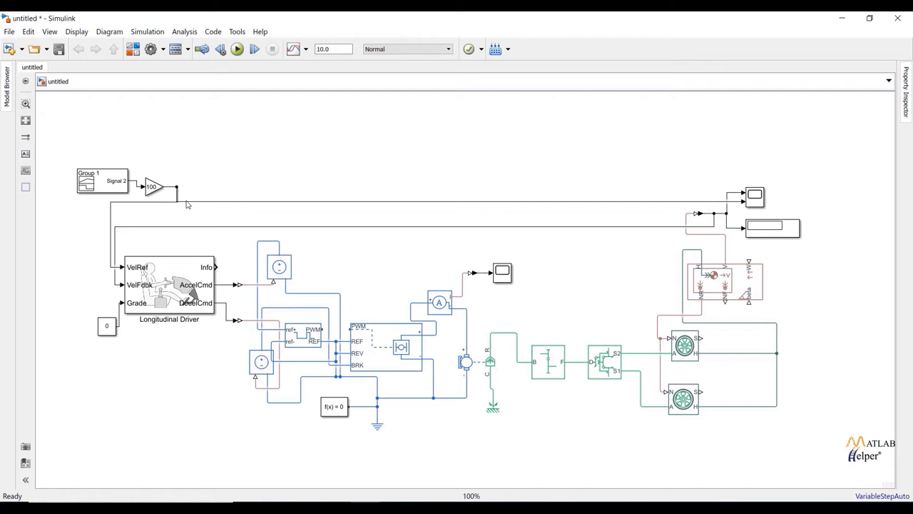
left_click_drag(191, 205, 204, 192)
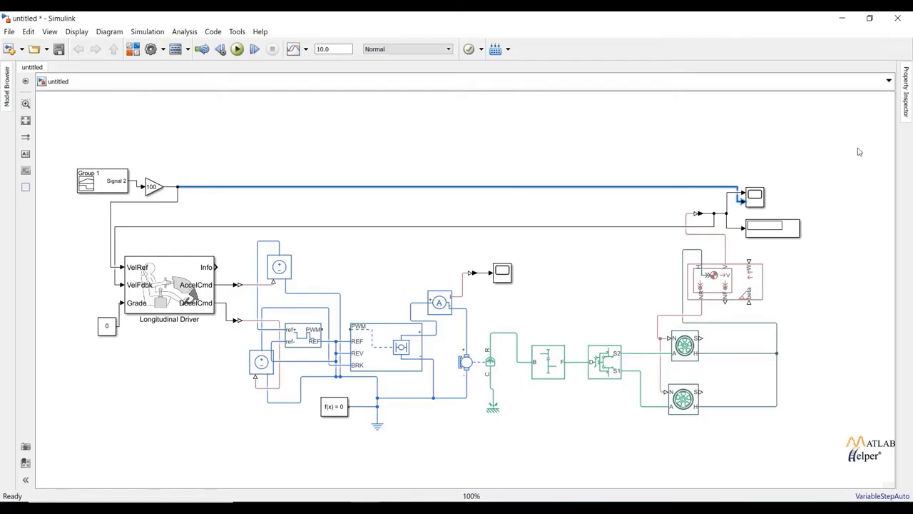
Add the Battery block from the Electric Drives extra sources library in the empty area above the circuit.
left_click(603, 129)
type("bay")
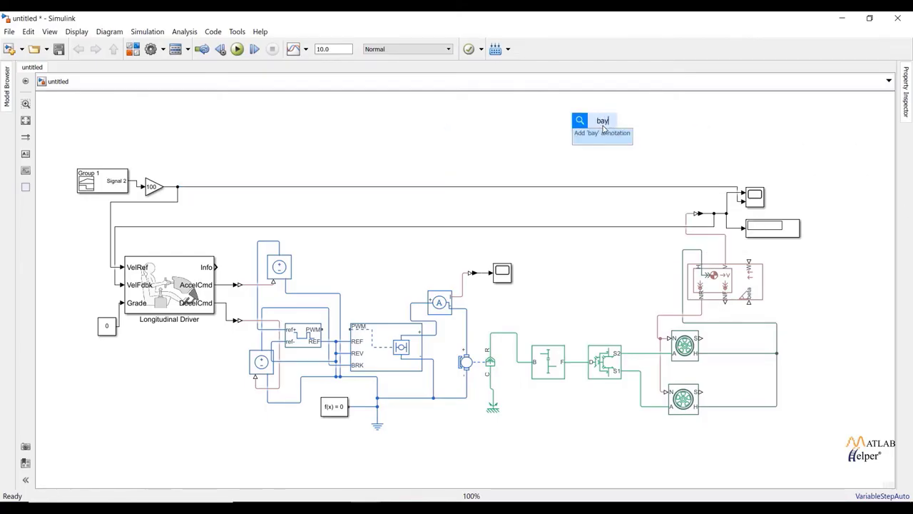
key("BackSpace")
left_click(573, 137)
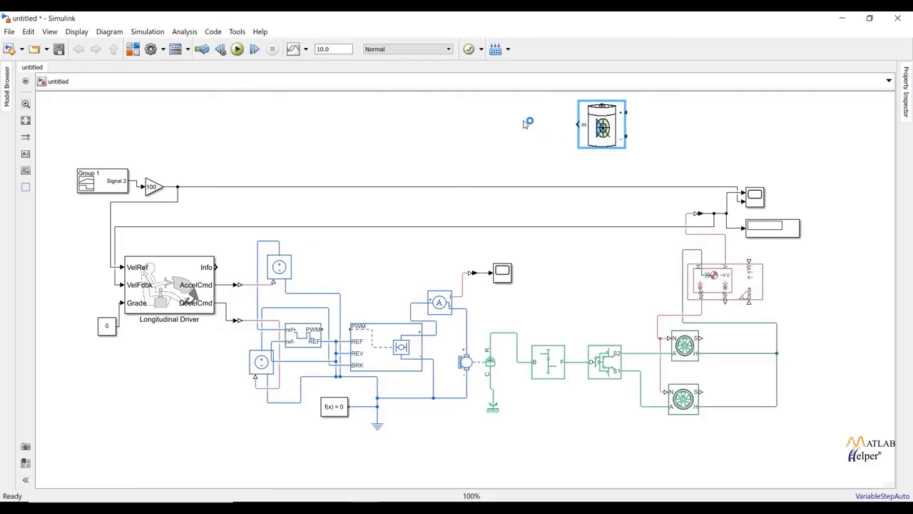
Place the Electrical/Sources Battery next to the first battery for comparison and delete it.
double_click(525, 123)
type("bat")
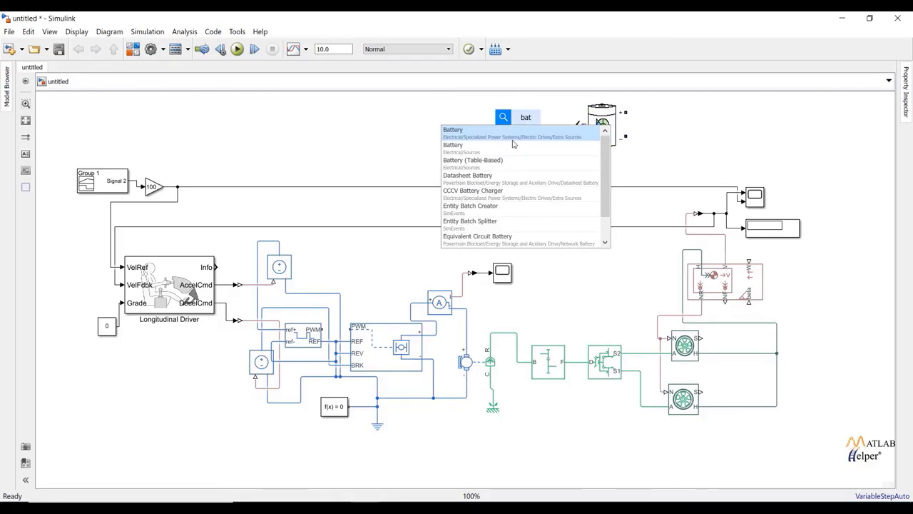
left_click(513, 146)
left_click_drag(512, 131, 489, 133)
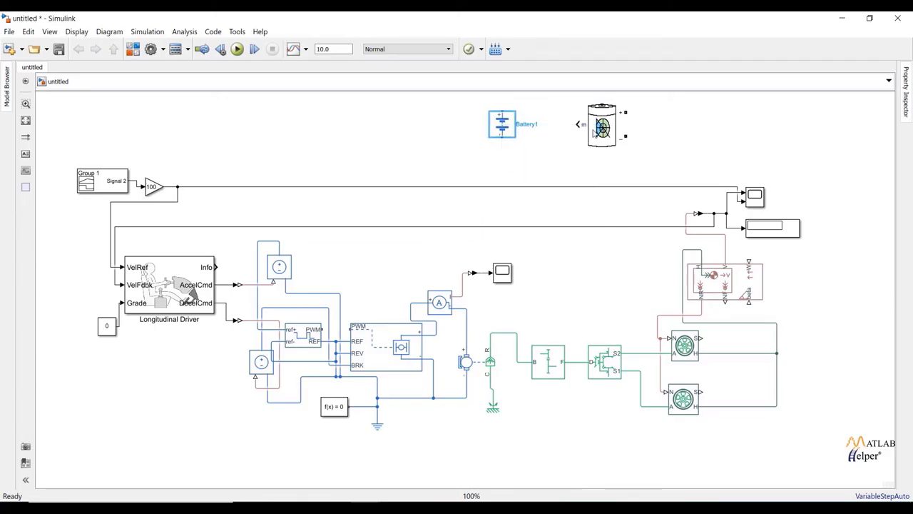
left_click(597, 132)
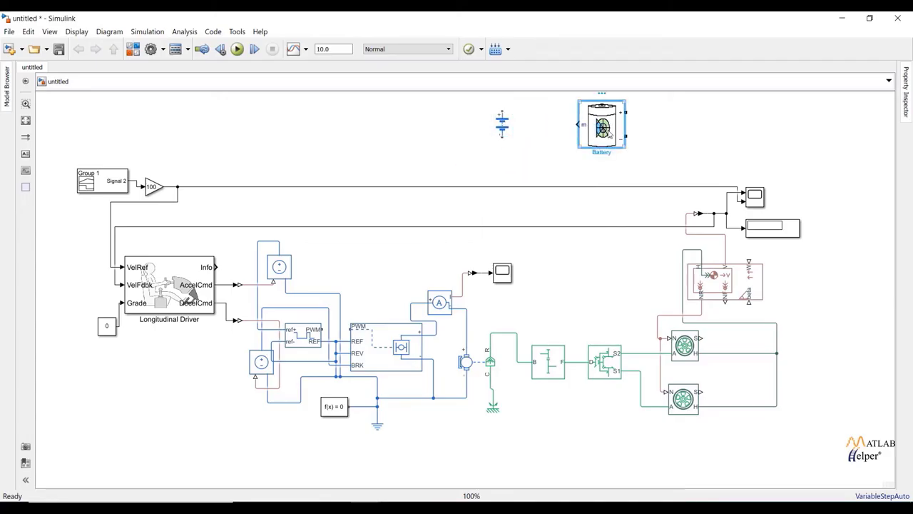
left_click(505, 126)
key("Delete")
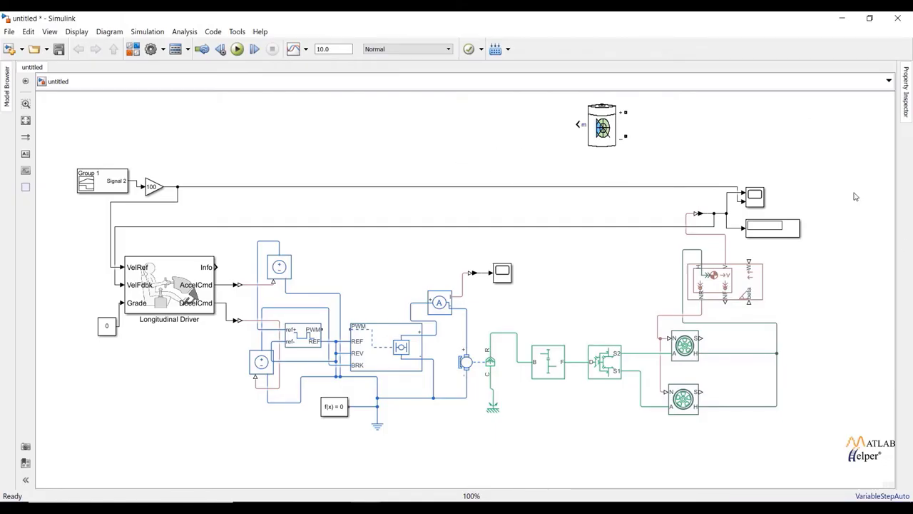
Open the Battery block's parameters and set its nominal voltage to 50 V.
double_click(603, 127)
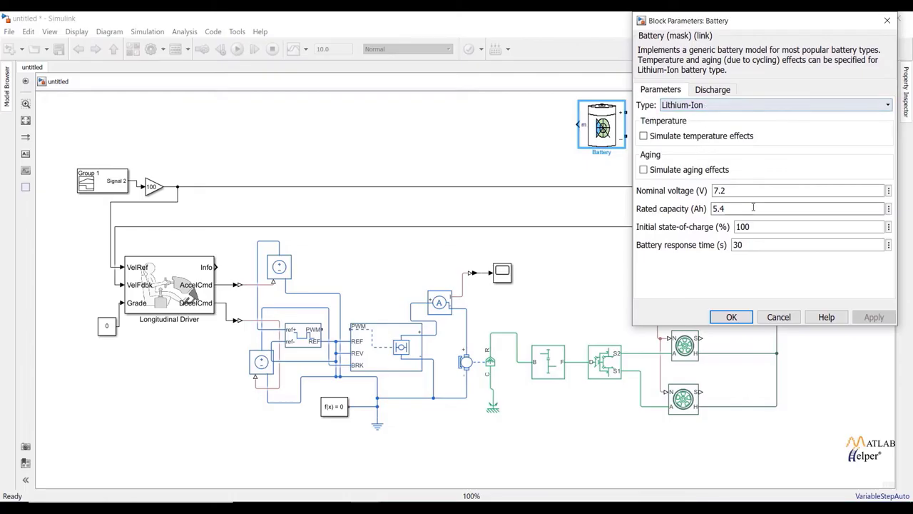
double_click(752, 227)
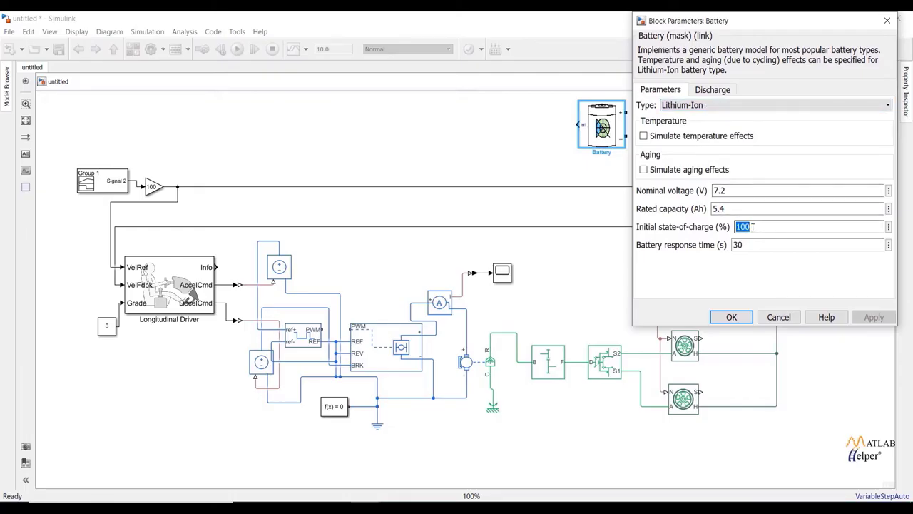
double_click(737, 190)
type("50")
left_click(736, 208)
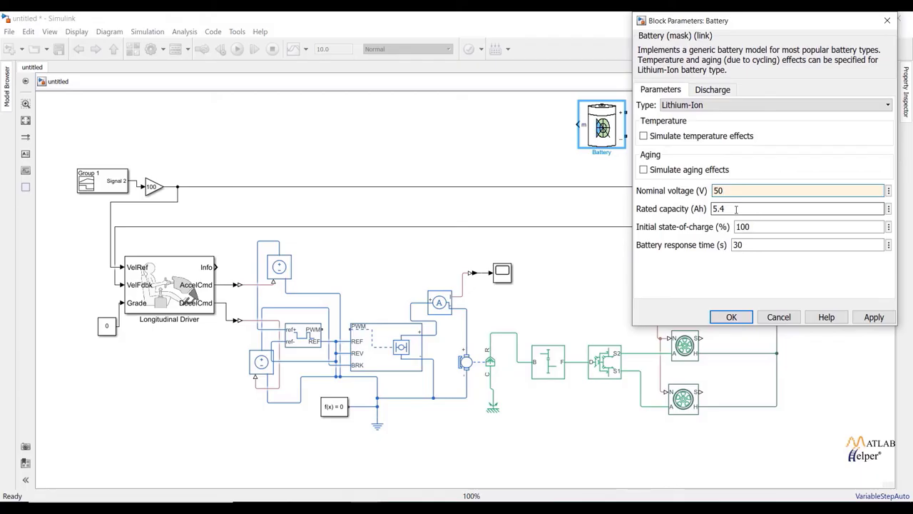
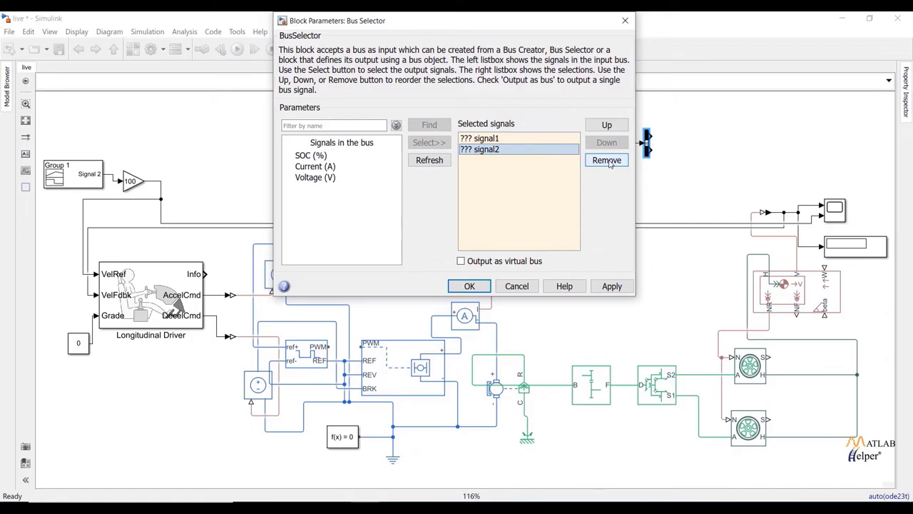
Replace the Bus Selector's default signals with SOC (%), Current (A) and Voltage (V), and enlarge the block.
left_click(608, 160)
left_click(513, 139)
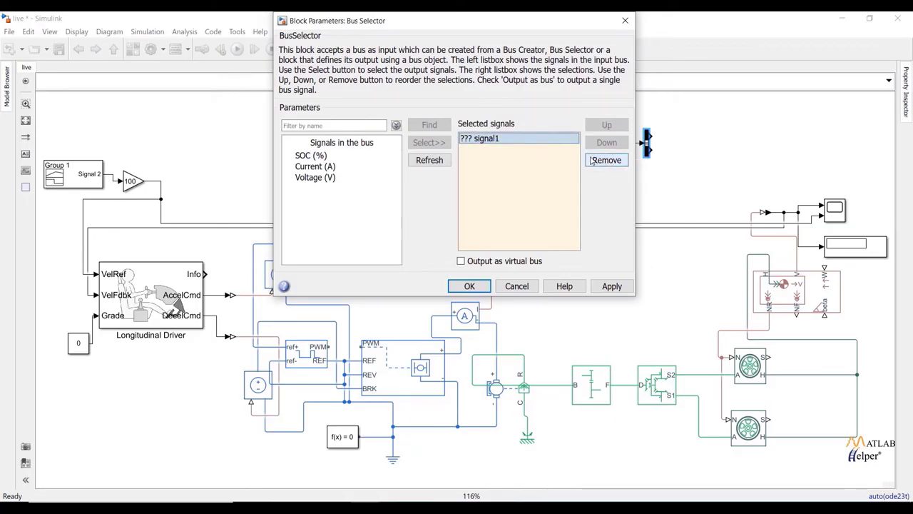
left_click(592, 160)
left_click_drag(361, 161, 360, 179)
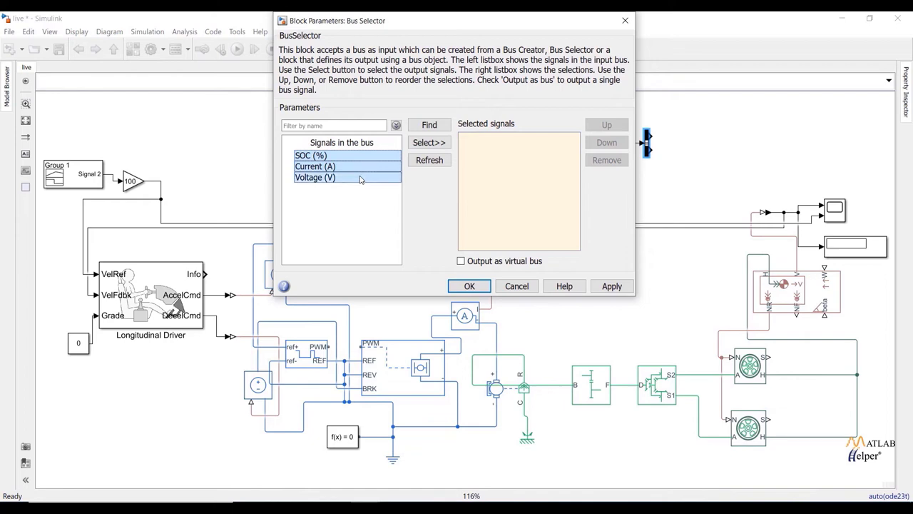
left_click(429, 142)
left_click(611, 286)
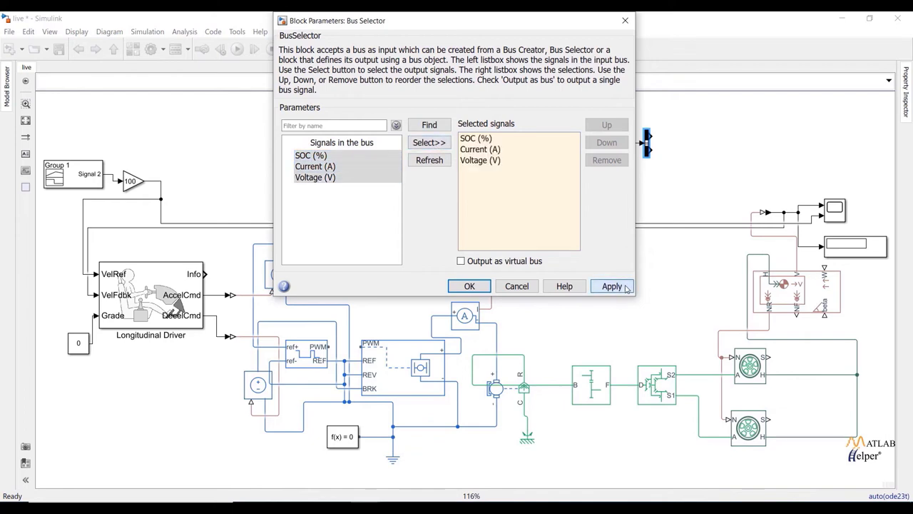
left_click(470, 286)
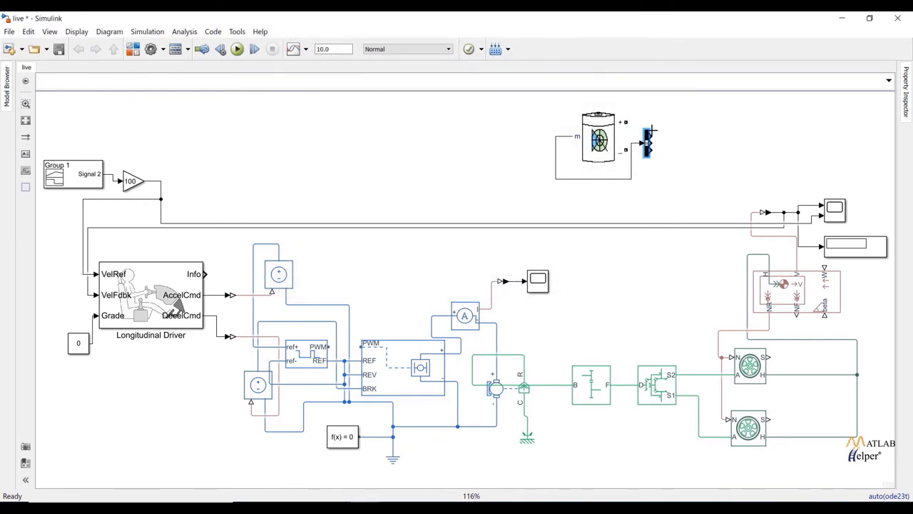
left_click_drag(647, 136, 648, 115)
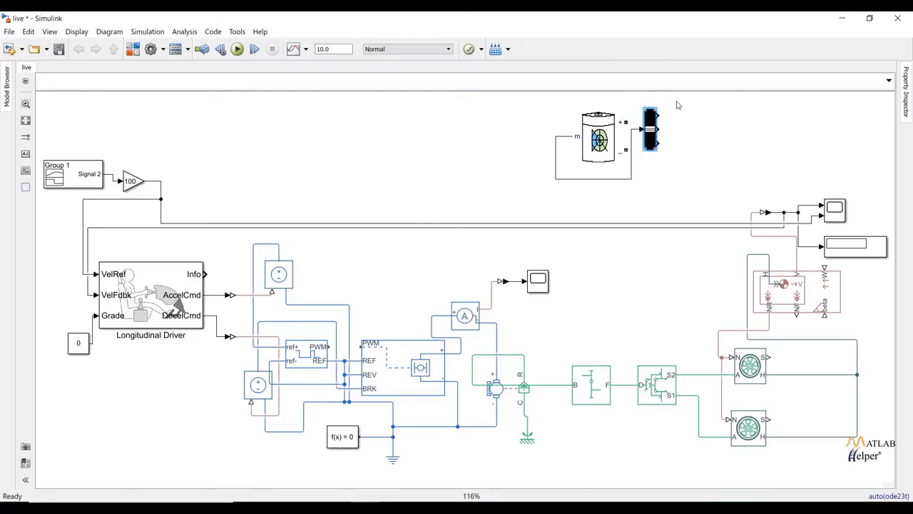
Add a Scope and a Display block beside the Bus Selector outputs.
double_click(699, 103)
type("sco")
left_click(679, 120)
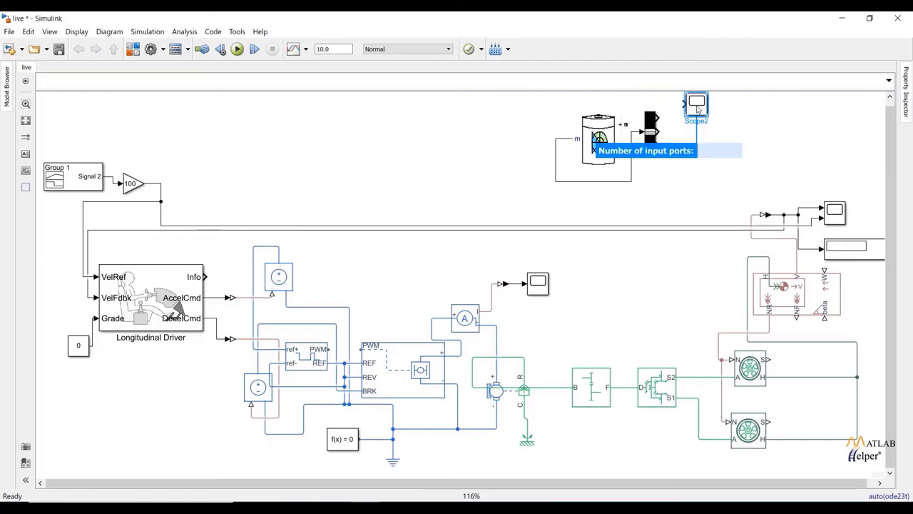
double_click(716, 143)
type("dis")
left_click(713, 150)
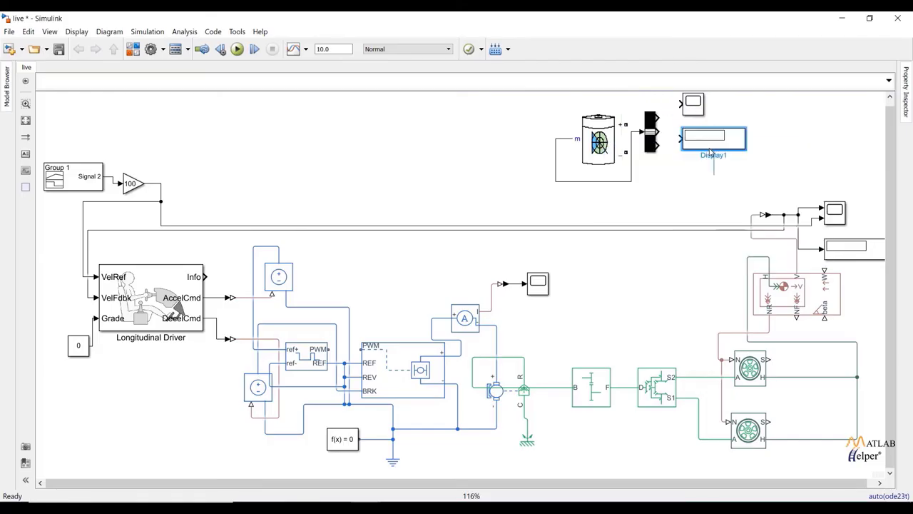
Duplicate the Scope and Display pair twice beside the Bus Selector, giving each battery signal its own pair.
left_click_drag(673, 97, 748, 135)
key("ctrl+c")
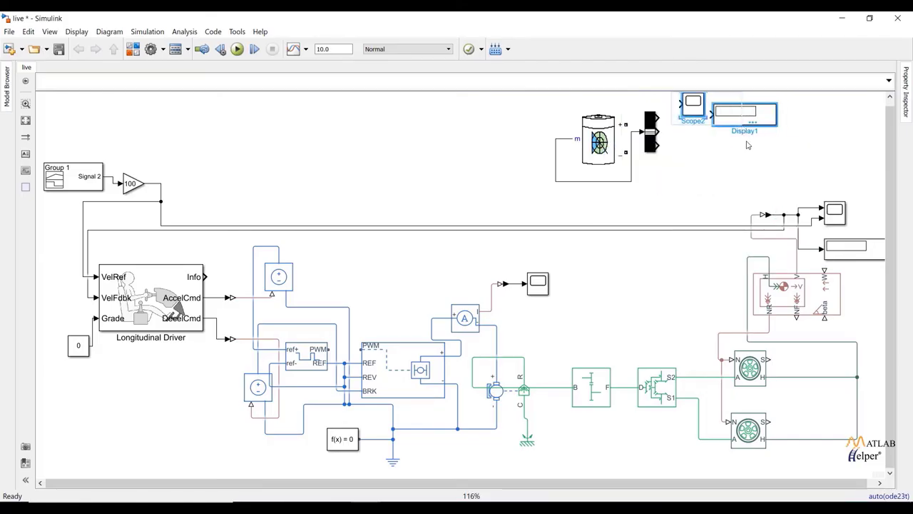
key("ctrl+v")
left_click(693, 191)
key("ctrl+v")
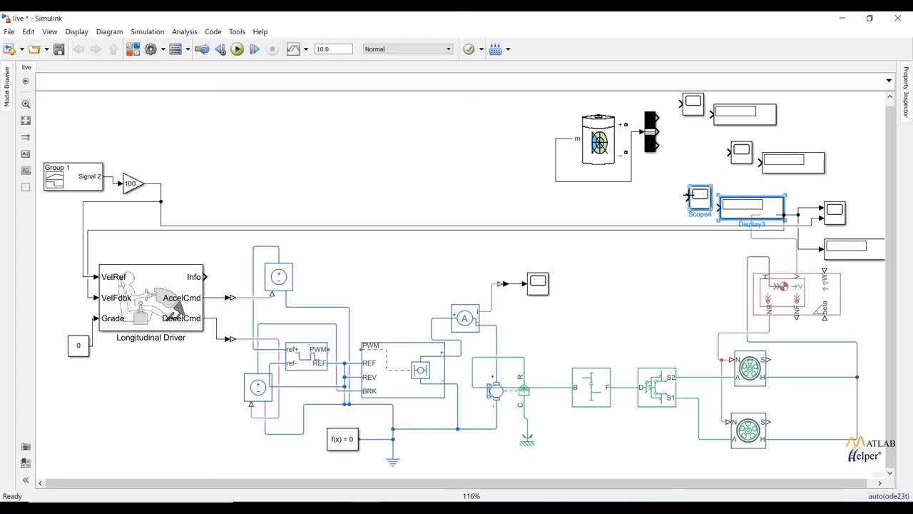
Connect the Bus Selector's Voltage, Current and SOC outputs each to a Scope and Display, and shift the SOC and Current displays slightly upward.
left_click_drag(687, 196, 687, 173)
left_click_drag(718, 206, 670, 177)
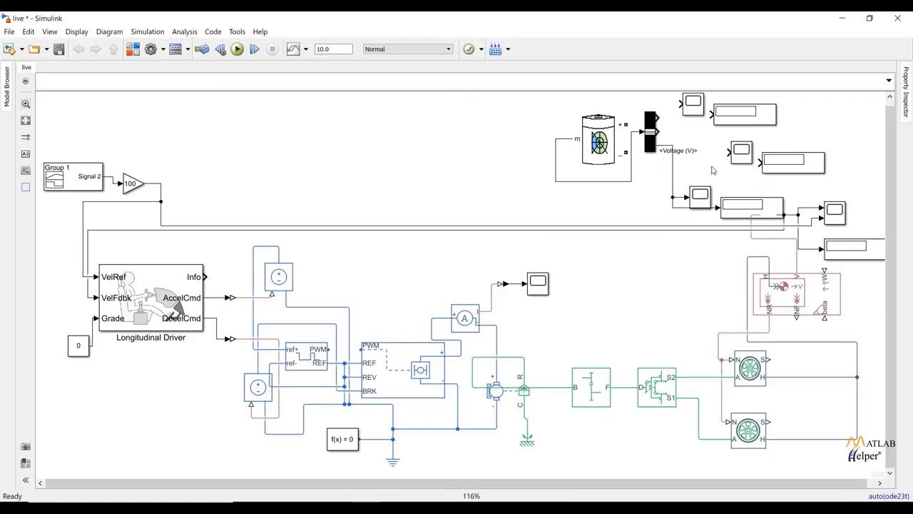
left_click_drag(728, 152, 656, 131)
left_click_drag(761, 161, 718, 152)
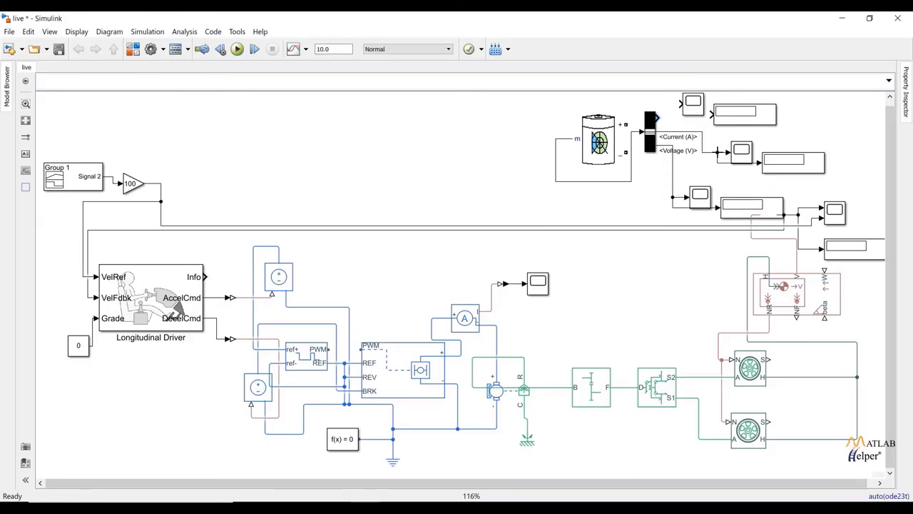
left_click_drag(687, 107, 656, 121)
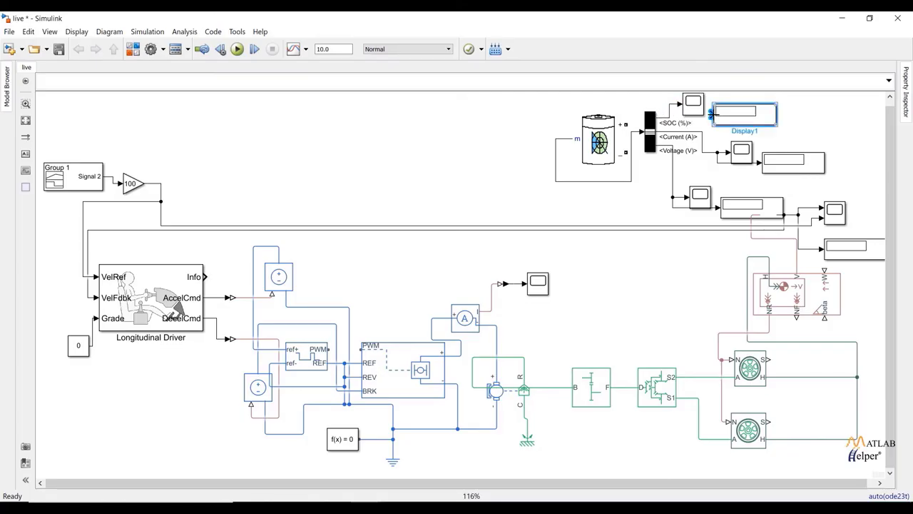
left_click_drag(711, 114, 676, 114)
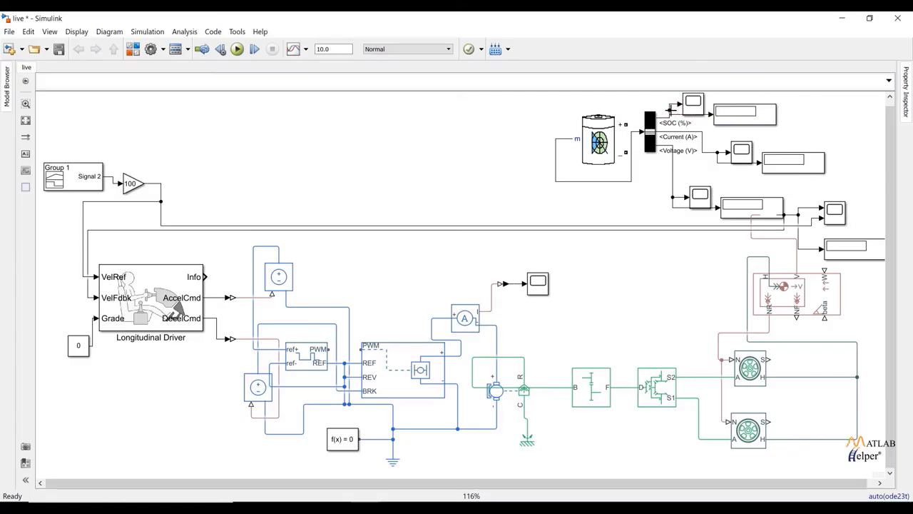
left_click_drag(739, 110, 736, 100)
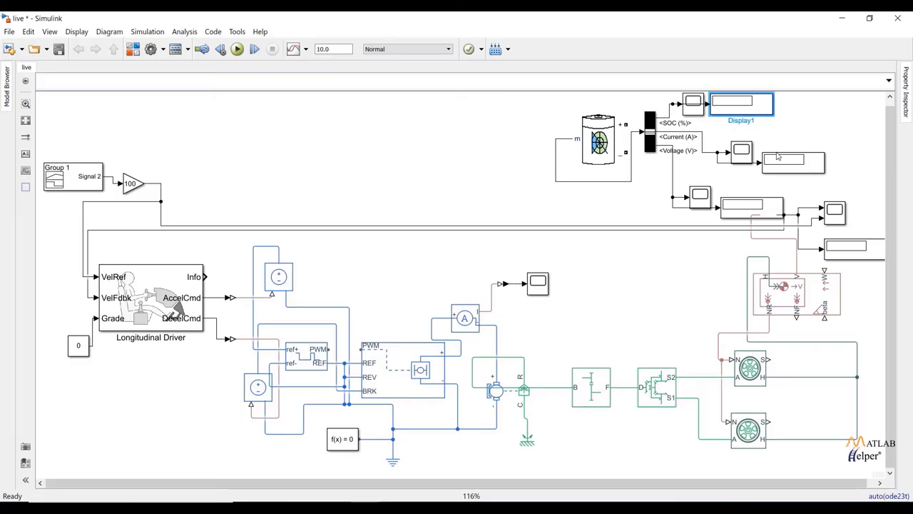
left_click_drag(777, 157, 771, 132)
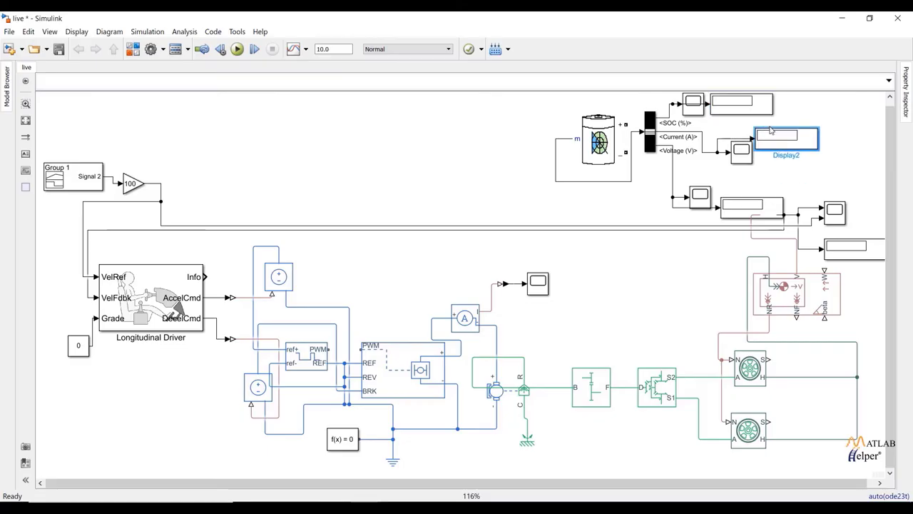
Add a Specialized Power Systems Controlled Current Source below the battery and connect it across the battery's positive and negative terminals.
double_click(625, 205)
type("co")
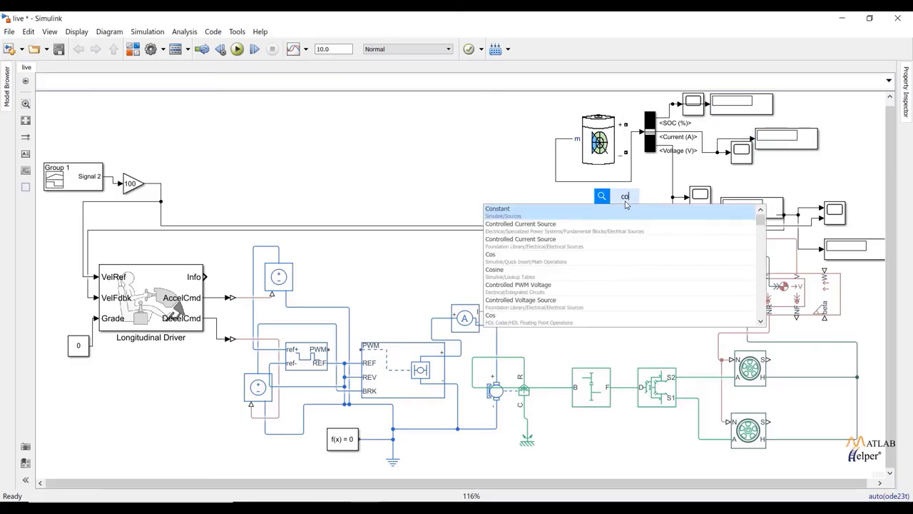
left_click(592, 232)
left_click_drag(613, 214, 638, 214)
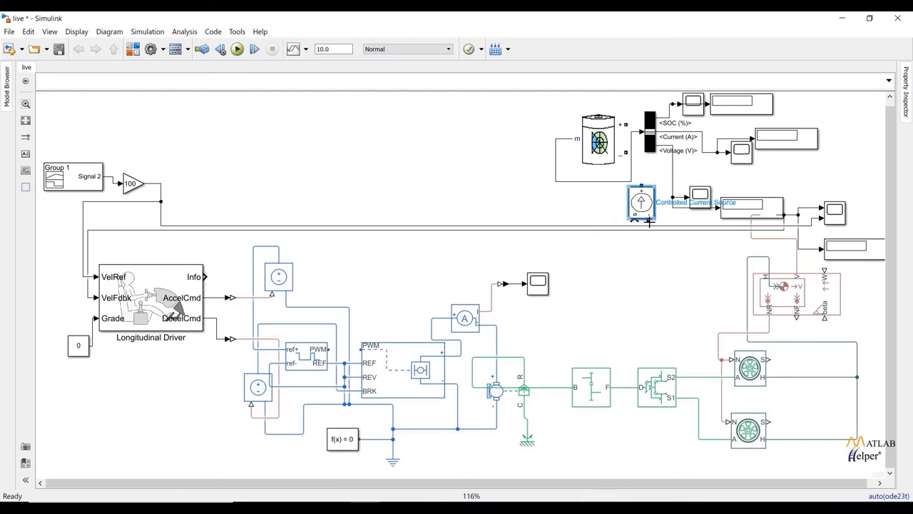
left_click_drag(640, 184, 624, 153)
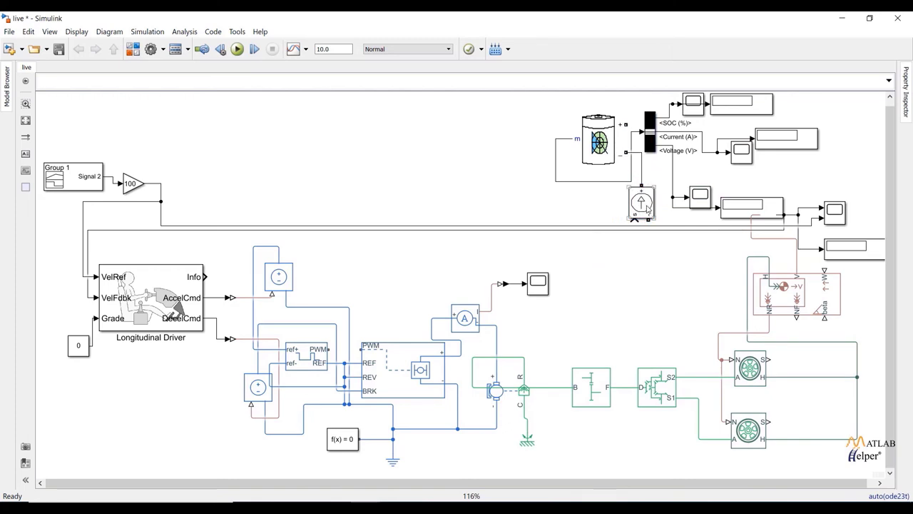
left_click_drag(648, 219, 615, 137)
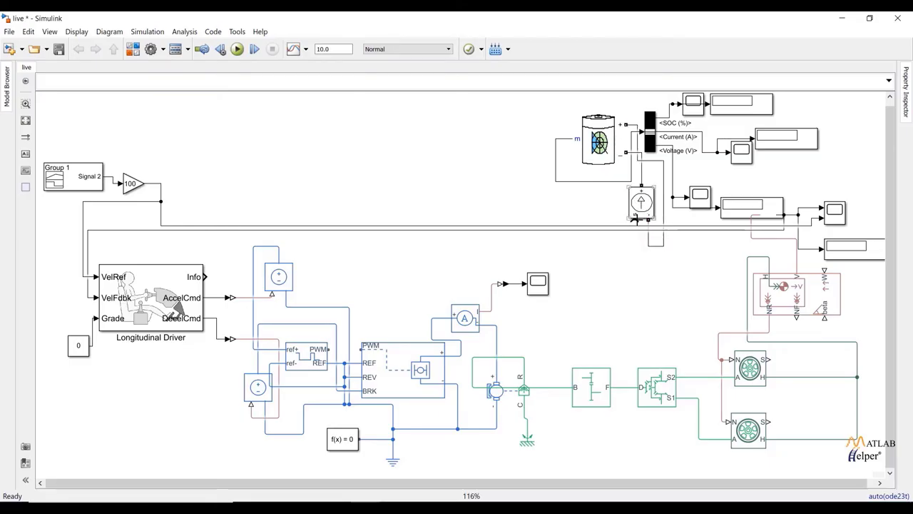
Feed the Controlled Current Source's input from the measured motor current signal, and connect the PWM output to the H-Bridge's PWM input.
left_click_drag(634, 220, 518, 284)
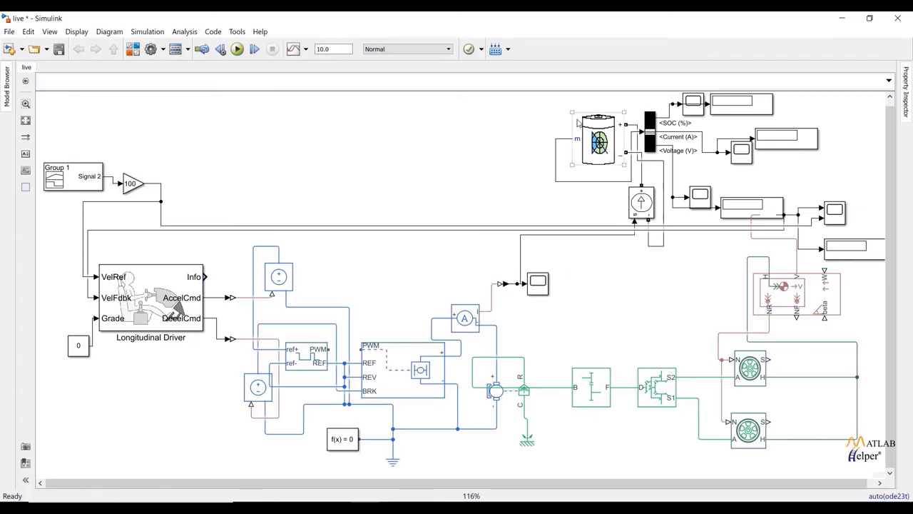
left_click(527, 238)
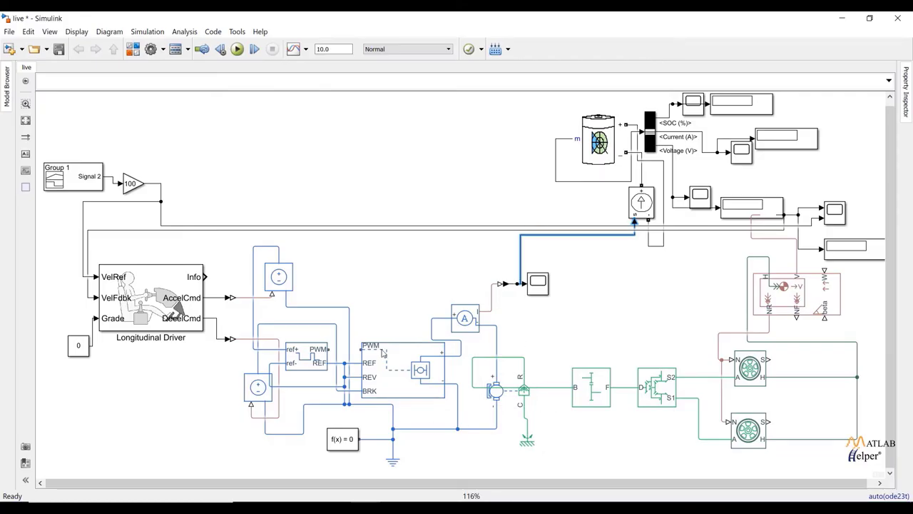
left_click(356, 335)
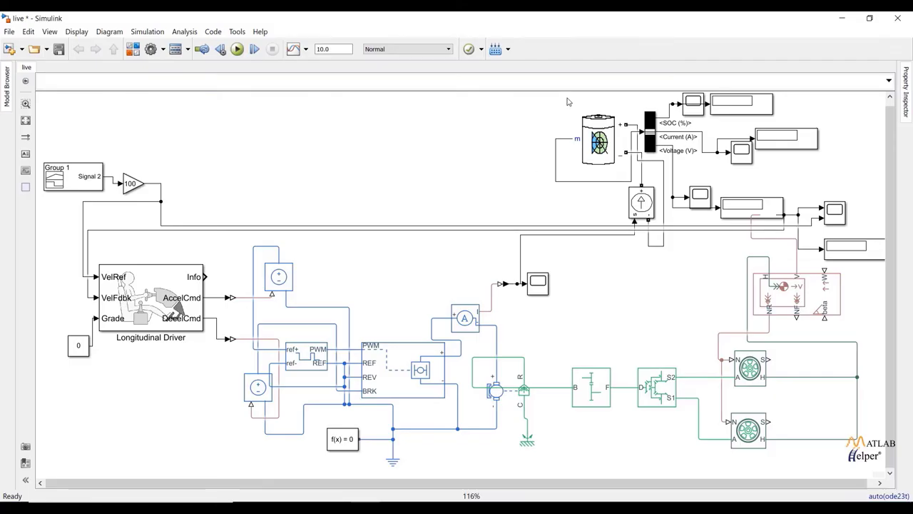
Move the battery, current source, Bus Selector and their scopes and displays together to the left, away from the velocity scope.
left_click_drag(547, 102, 788, 205)
key("Left")
key("Left")
key("Left")
key("Left")
key("Left")
key("Left")
key("Left")
key("Left")
key("Left")
key("Left")
key("Left")
key("Left")
key("Left")
key("Left")
key("Left")
key("Left")
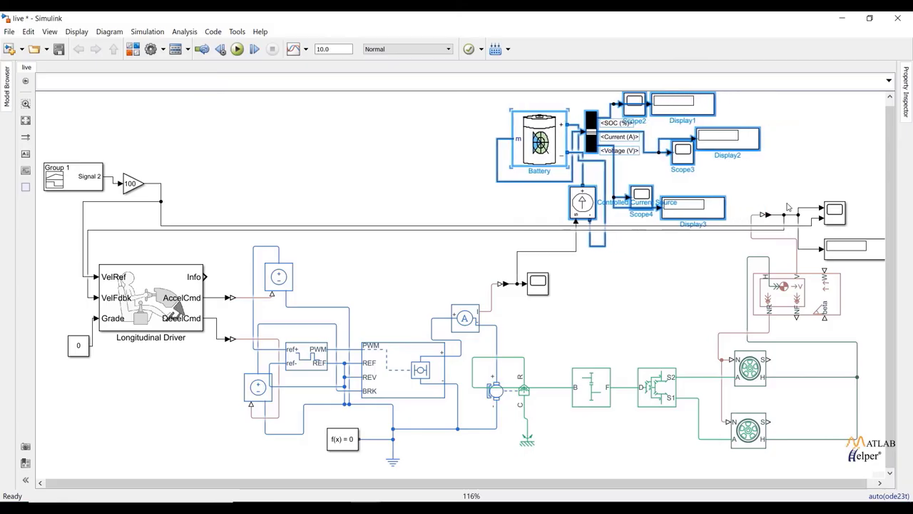
left_click(389, 139)
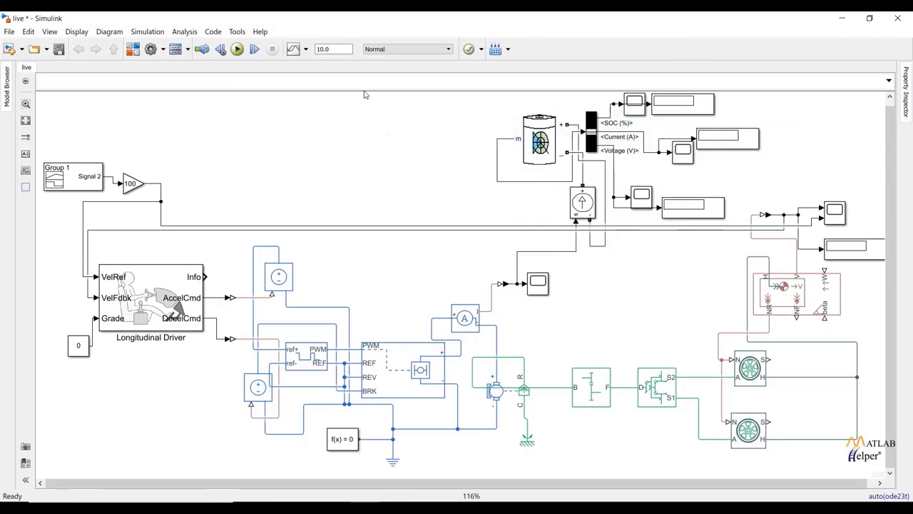
Set the simulation stop time to 1000.
double_click(338, 50)
type("1000")
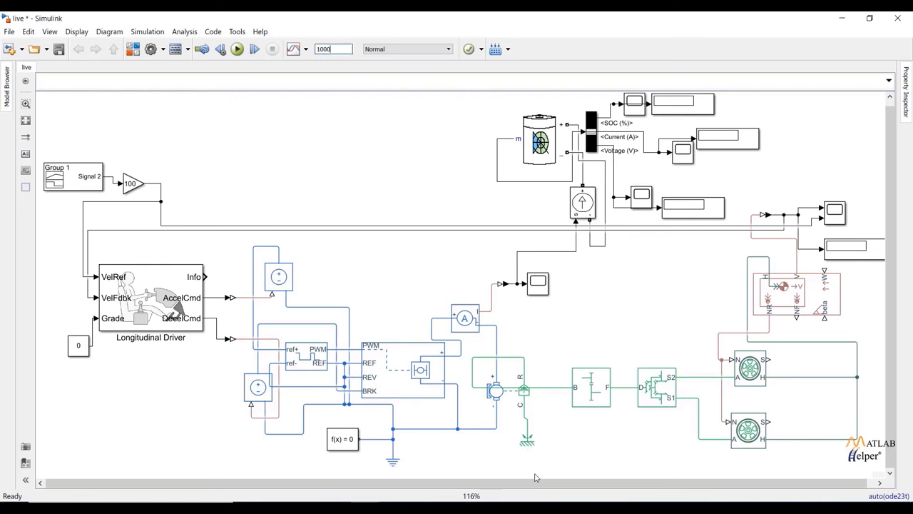
left_click_drag(536, 483, 607, 485)
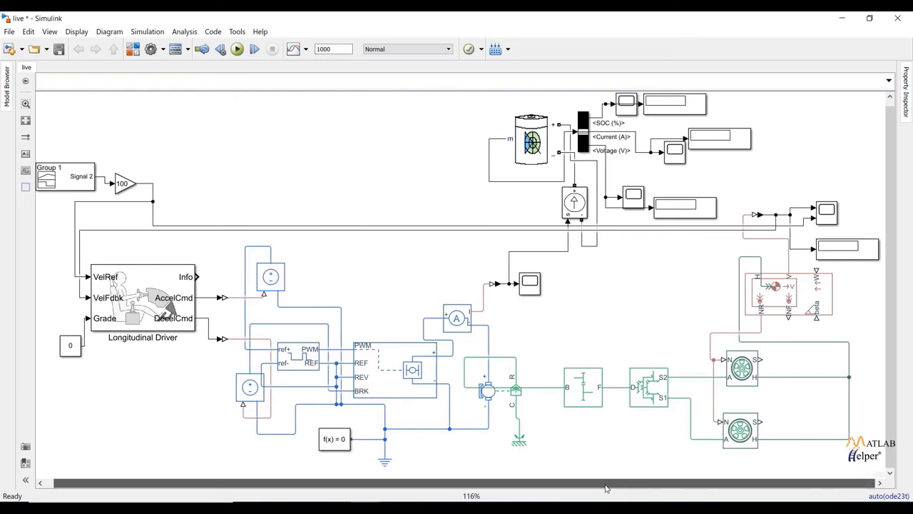
Add a Product block in the empty area above the vehicle velocity Scope.
left_click(828, 212)
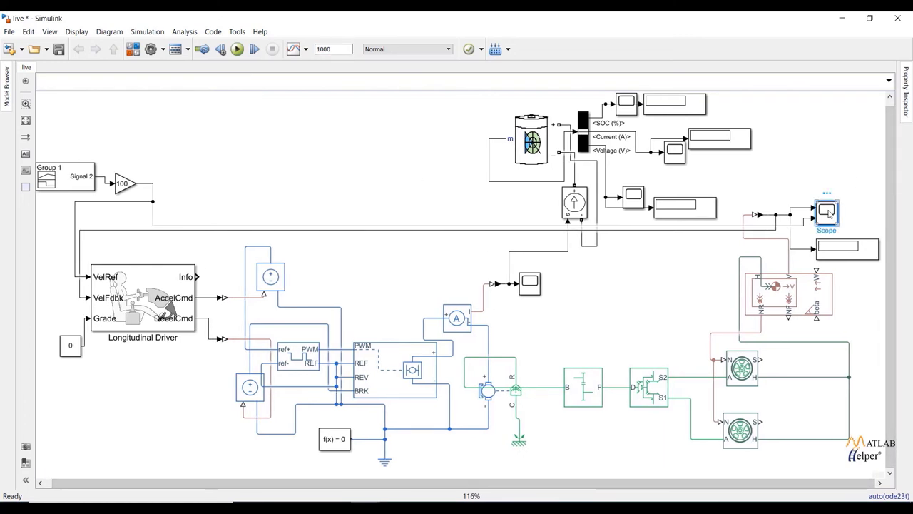
left_click(829, 165)
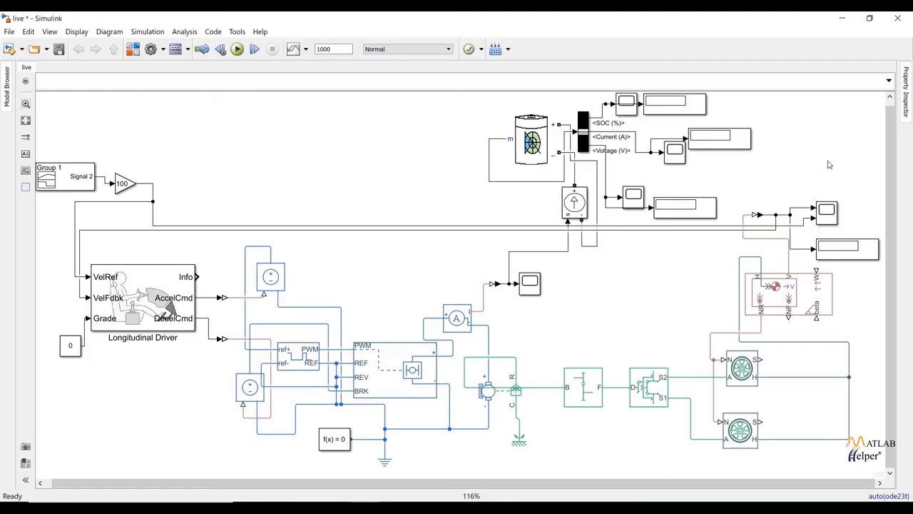
double_click(828, 165)
type("pr")
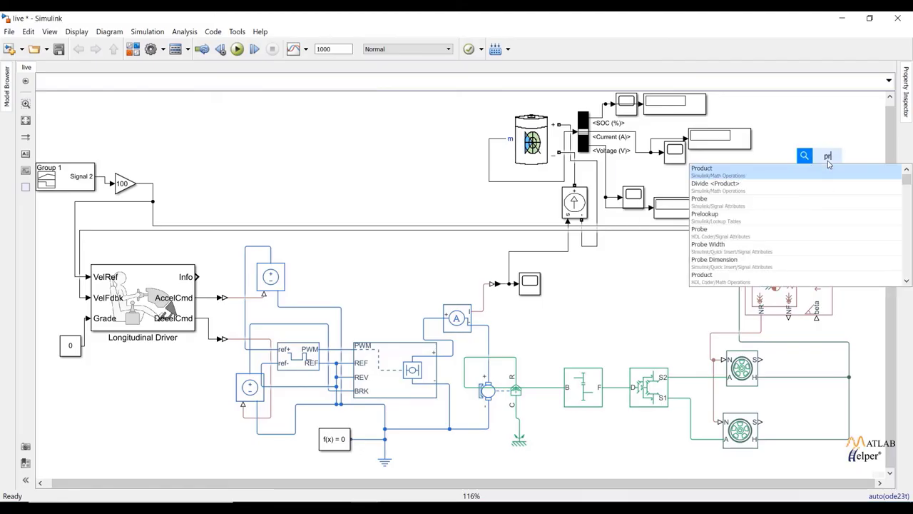
type("od")
key("Return")
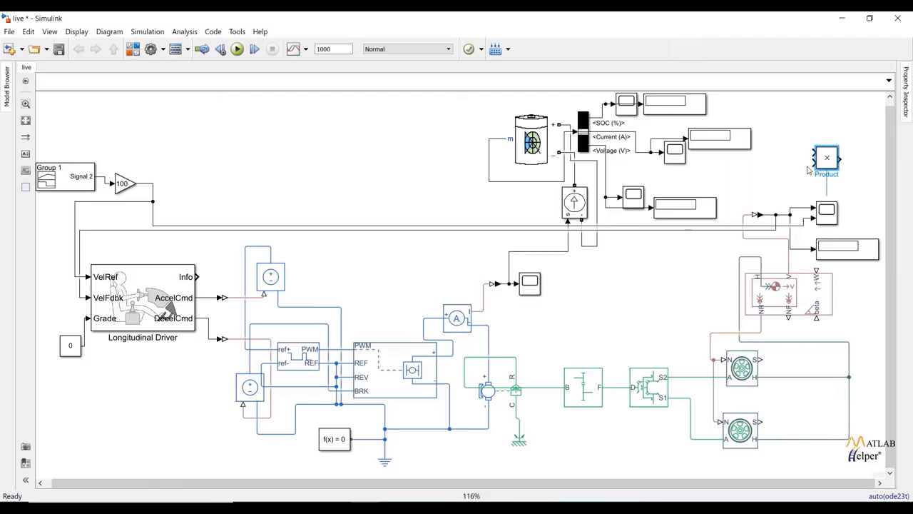
Add a Constant block with value 3600 and connect it to the Product block's second input.
left_click(789, 170)
double_click(788, 169)
type("cons")
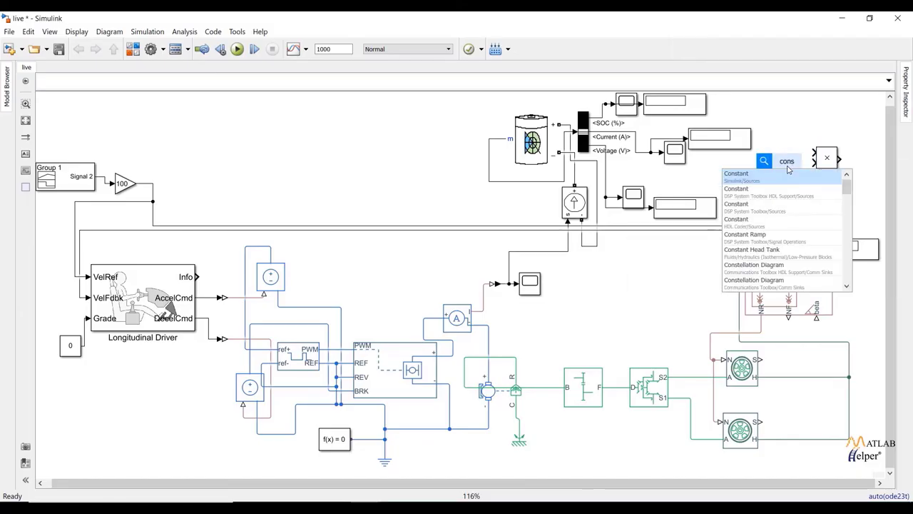
key("Return")
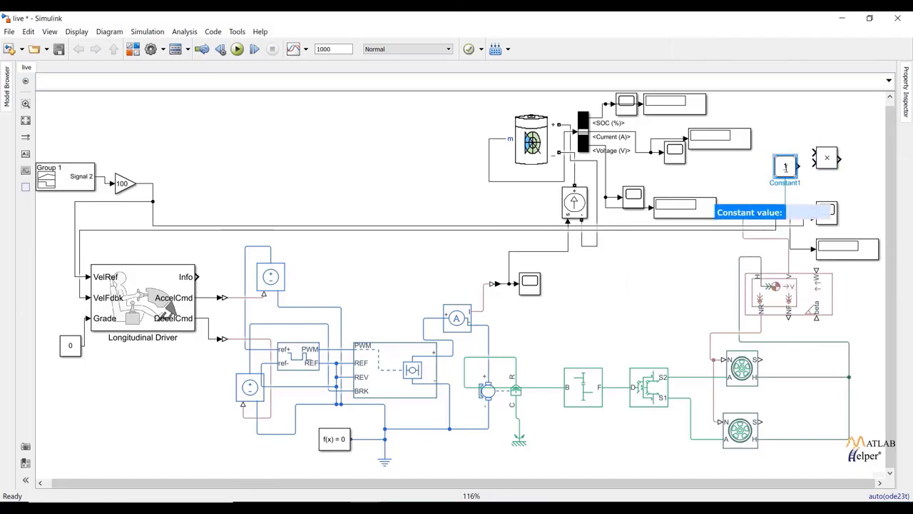
double_click(785, 165)
type("36")
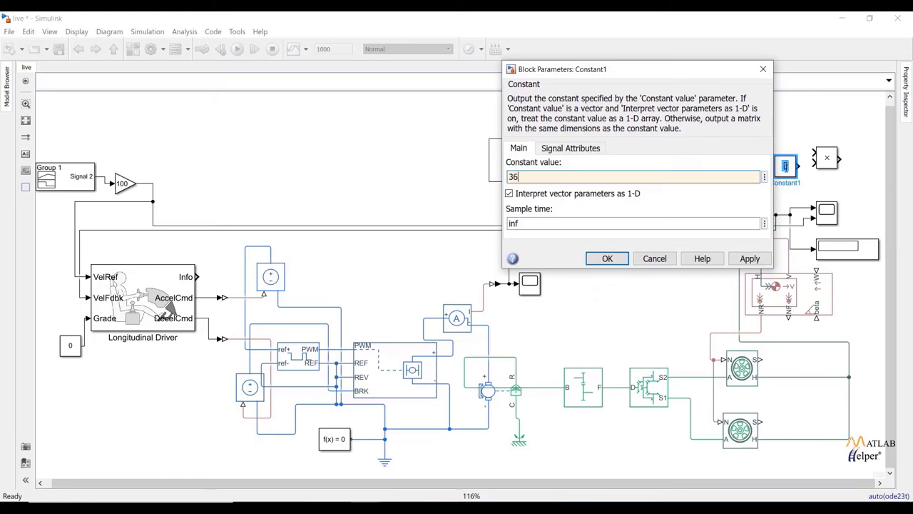
type("00")
key("Return")
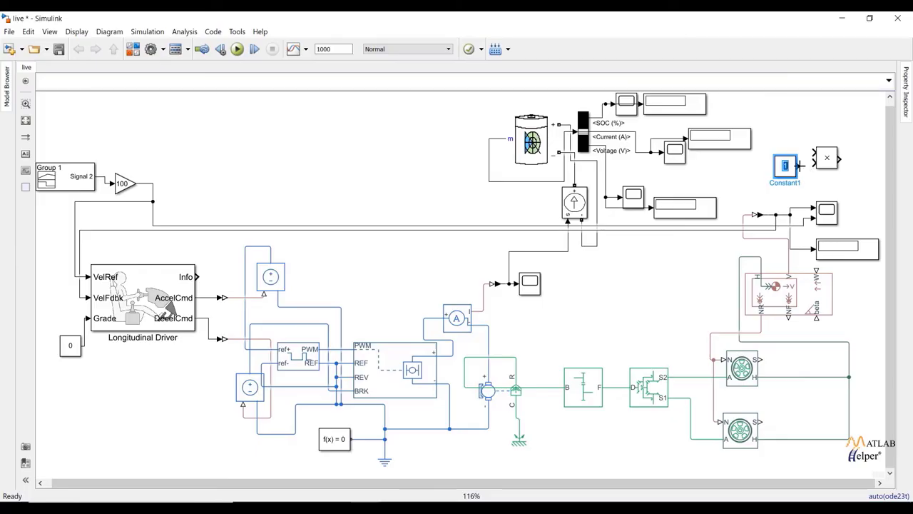
mouse_move(814, 163)
left_mouse_down()
mouse_move(799, 165)
mouse_move(815, 165)
left_mouse_up()
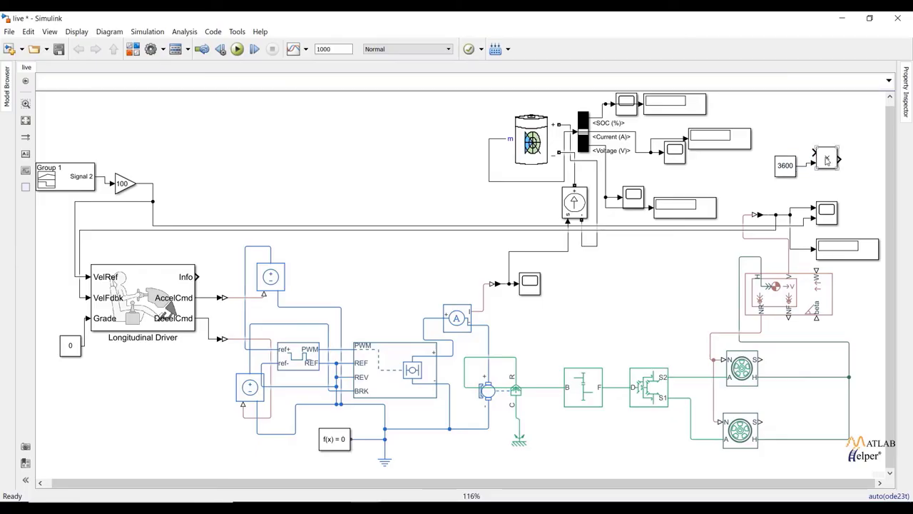
Set the Product block's inputs to */ so it divides by the second input.
double_click(826, 161)
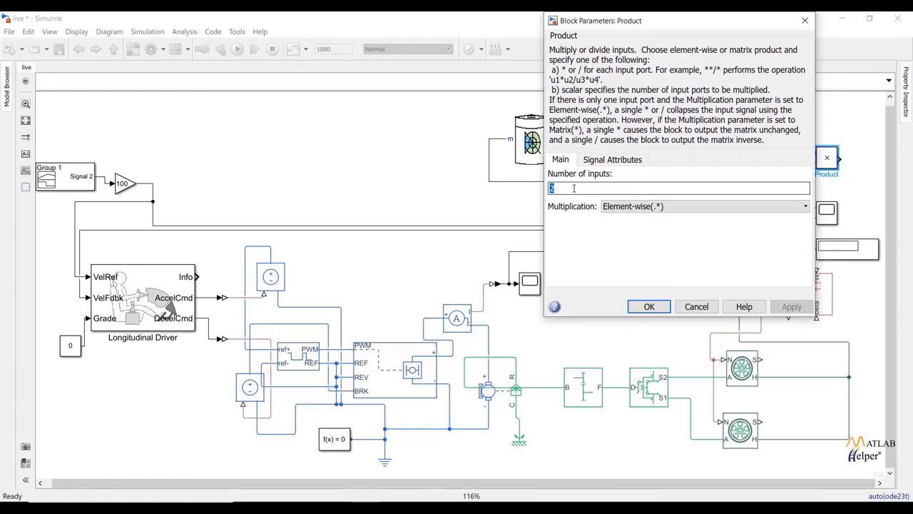
type("*/")
key("Return")
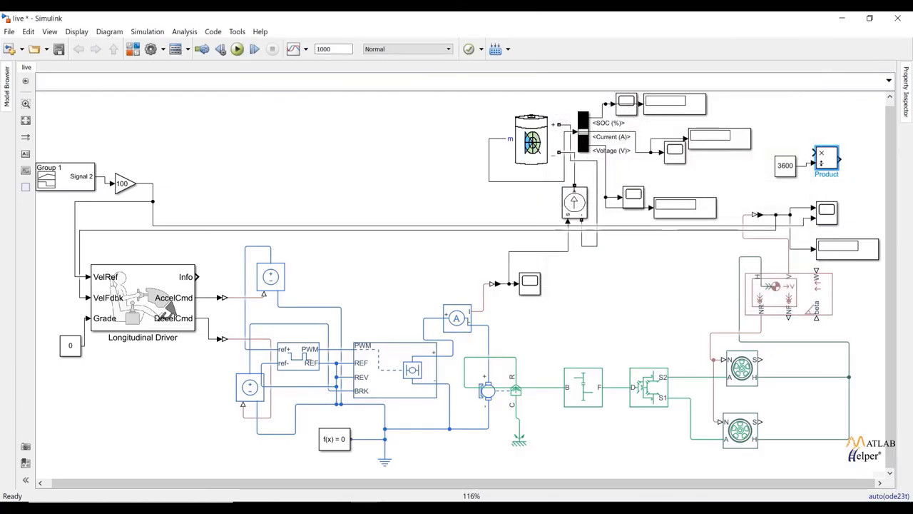
Add an Integrator fed by the vehicle velocity signal and connect its output to the Product block's first input.
double_click(720, 179)
type("inter")
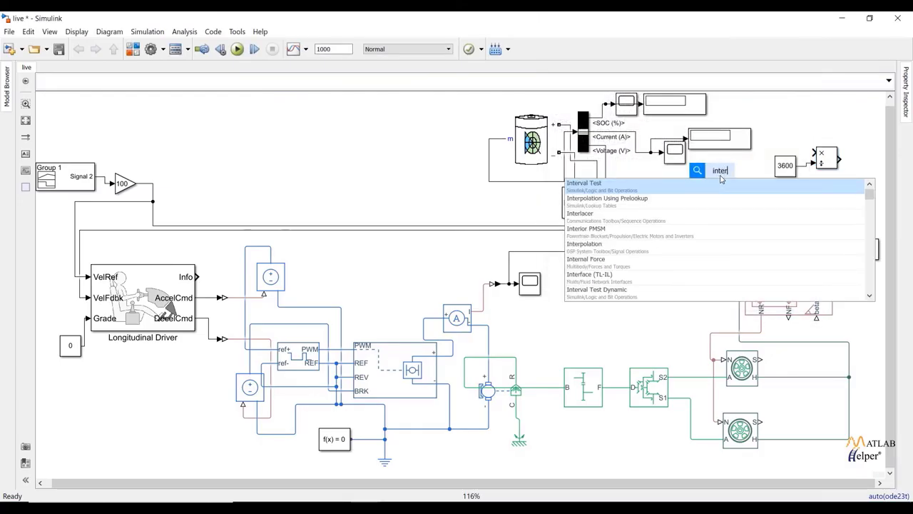
key("BackSpace")
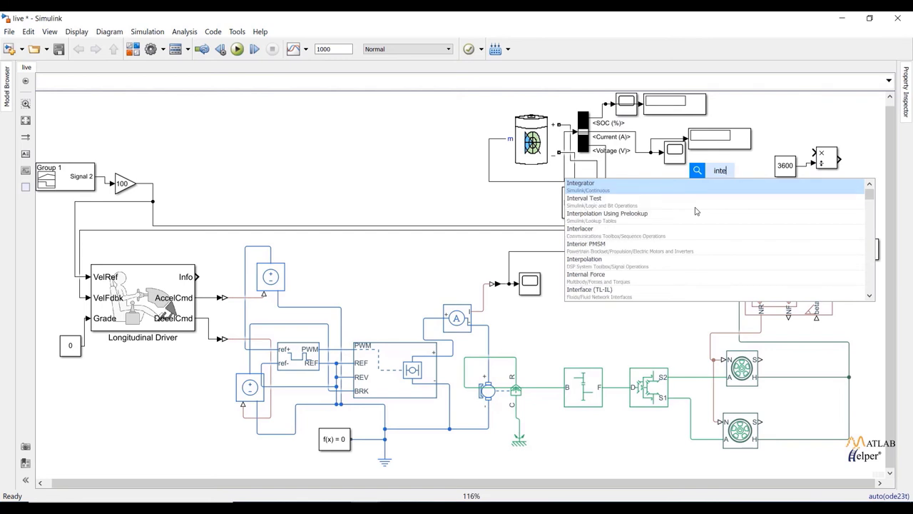
left_click(650, 184)
key("Return")
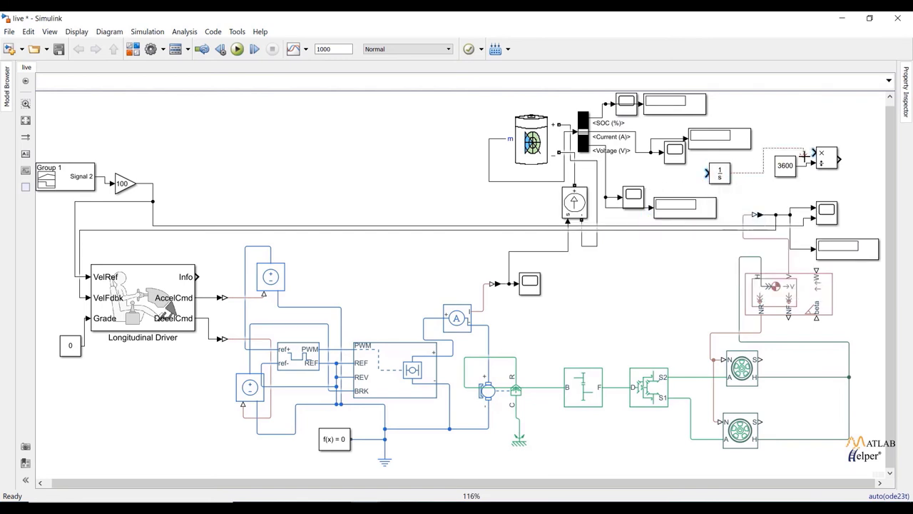
left_click_drag(719, 173, 777, 198)
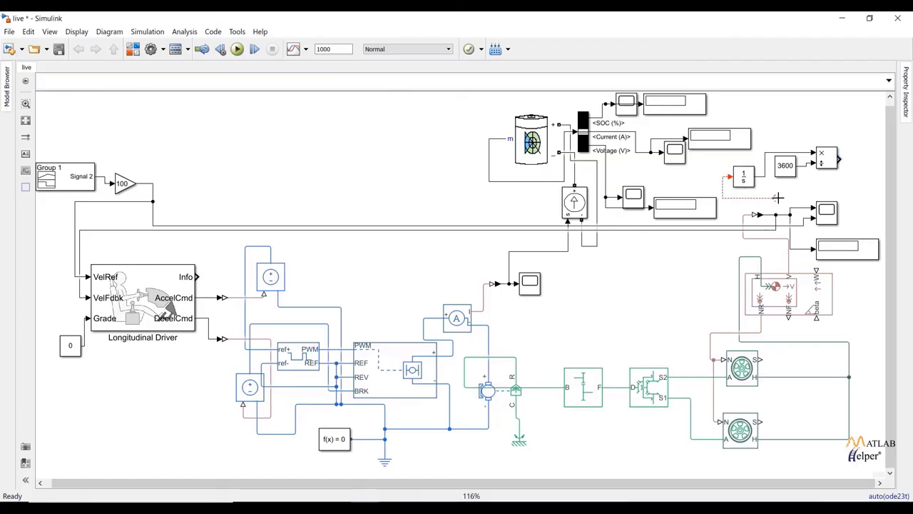
Add a Display block just below the Product block.
double_click(835, 187)
type("dis")
left_click(835, 198)
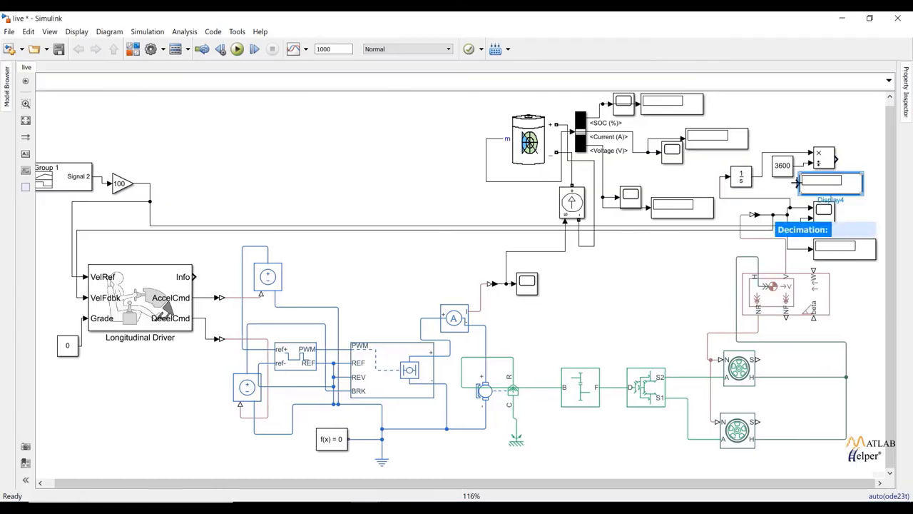
Connect the new Display block to the Product block's output and shift the 3600 Constant slightly down in line with the Integrator.
mouse_move(850, 154)
left_mouse_down()
mouse_move(839, 158)
mouse_move(850, 186)
mouse_move(879, 182)
mouse_move(846, 183)
left_mouse_up()
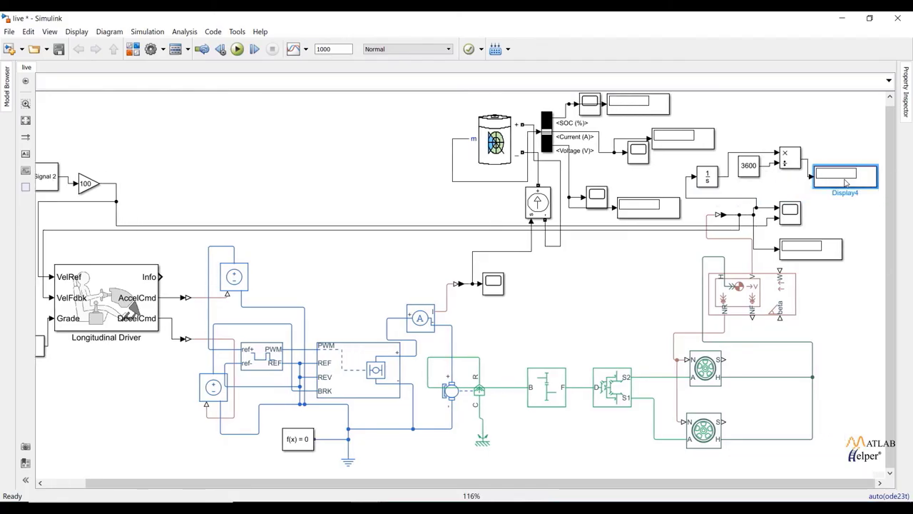
left_click(756, 152)
left_click_drag(739, 173, 745, 182)
left_click(707, 182)
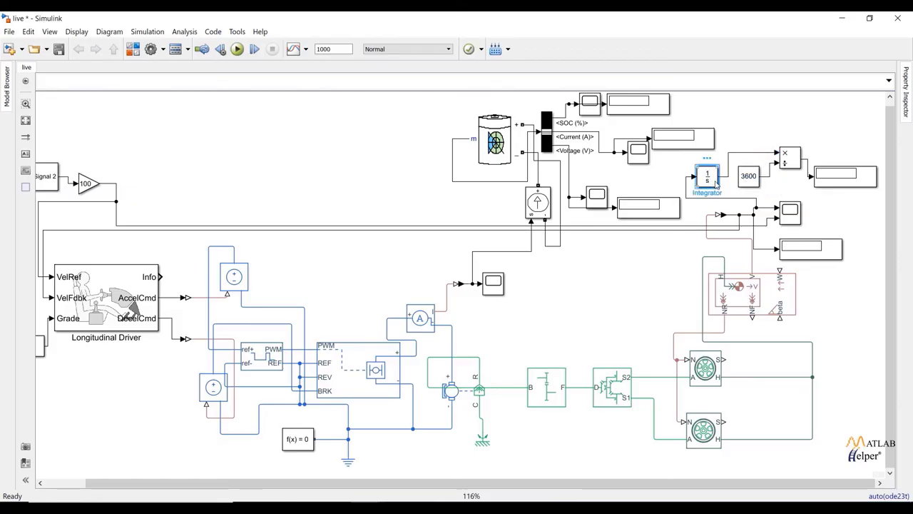
left_click(761, 208)
left_click(843, 177)
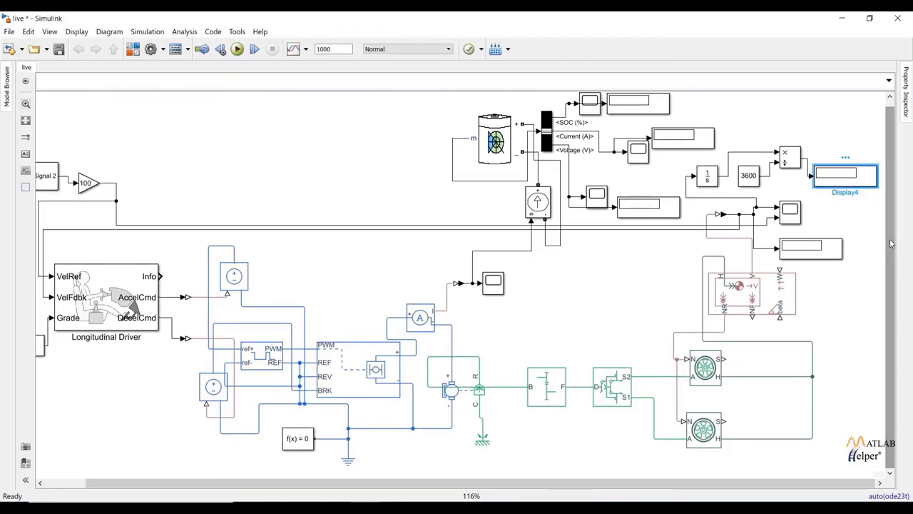
Reroute the line between the DC Motor's R port and the gear's B port so it no longer crosses the motor.
left_click(473, 402)
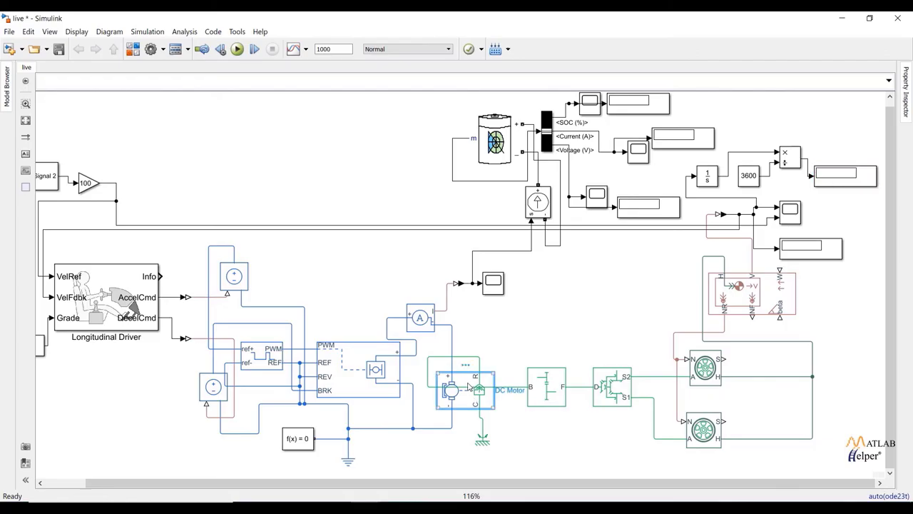
left_click(469, 389)
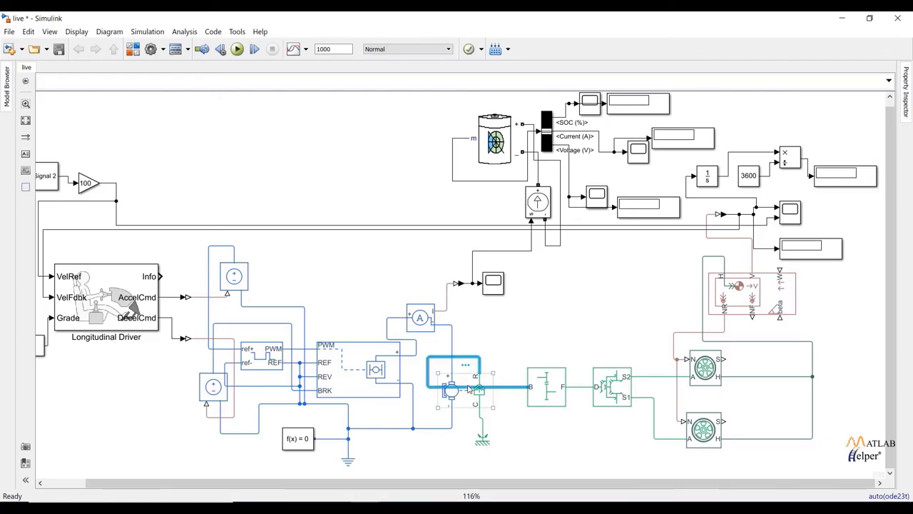
left_click_drag(430, 371, 497, 372)
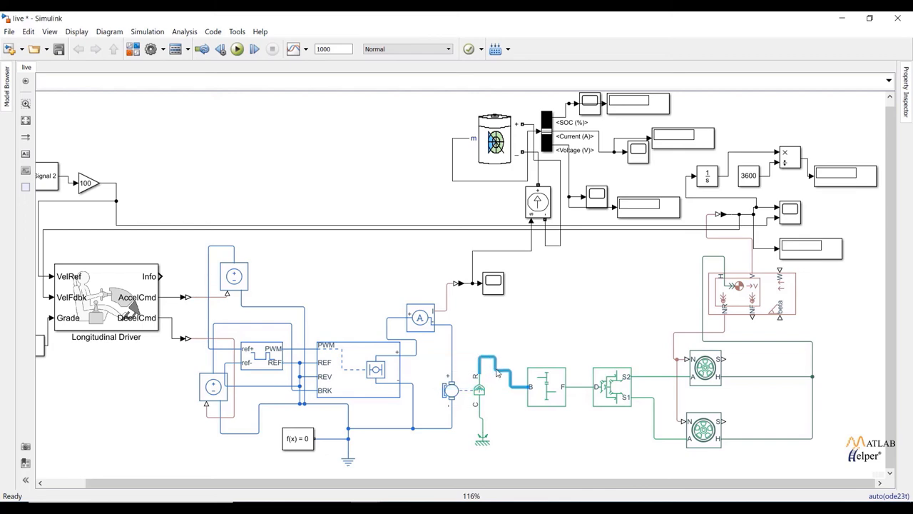
Parameterize the DC Motor by rated power, rated speed & no-load speed, with no-load speed 14000 rpm and rated speed 12000 rpm.
double_click(471, 392)
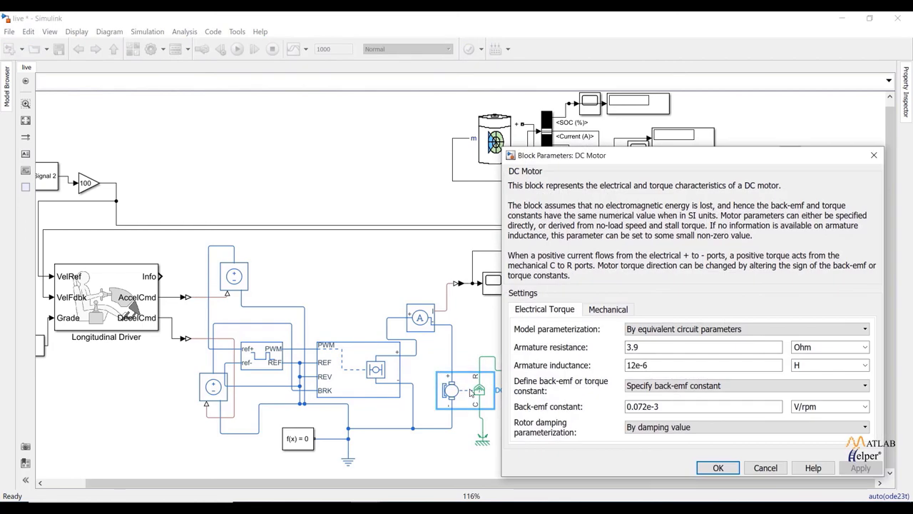
left_click(655, 329)
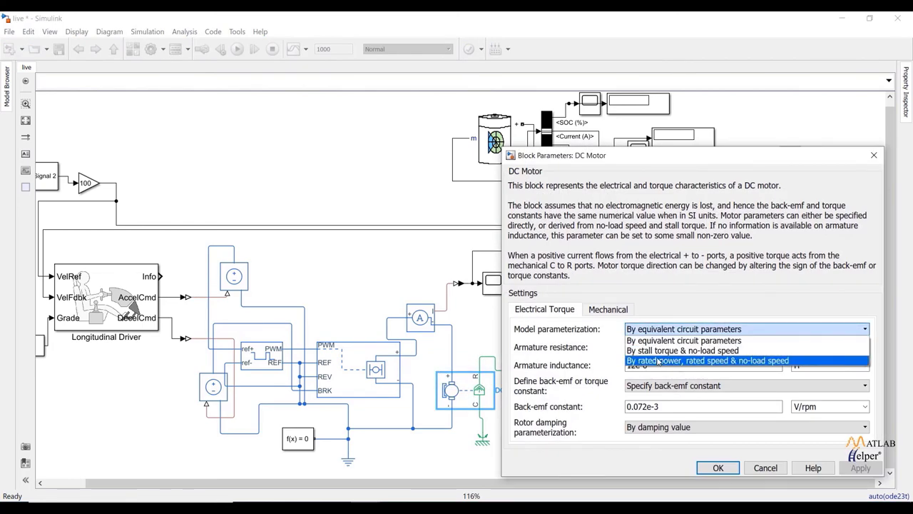
left_click(659, 361)
left_click_drag(640, 164, 544, 87)
double_click(560, 289)
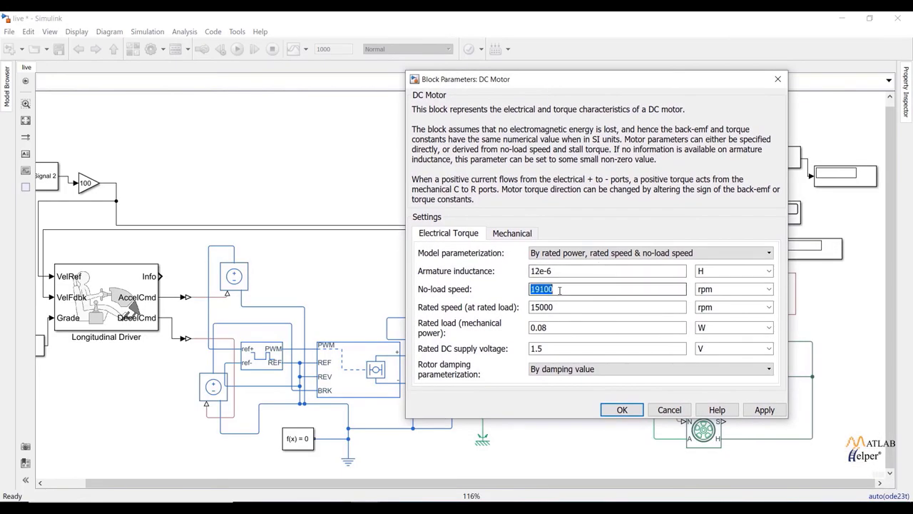
type("14000")
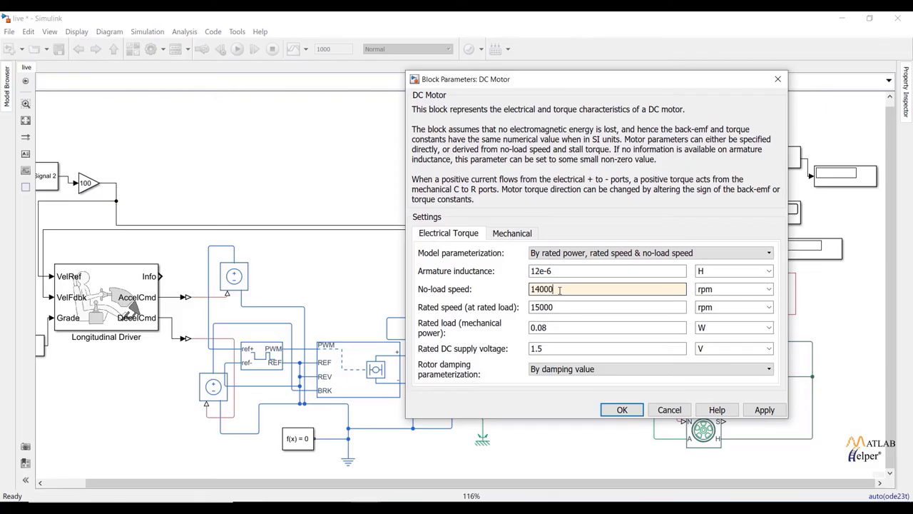
double_click(560, 307)
type("12")
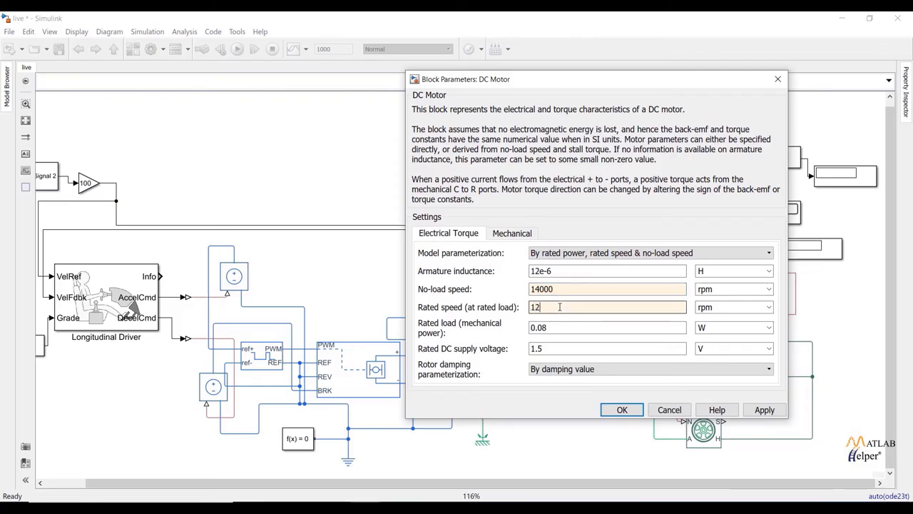
type("000")
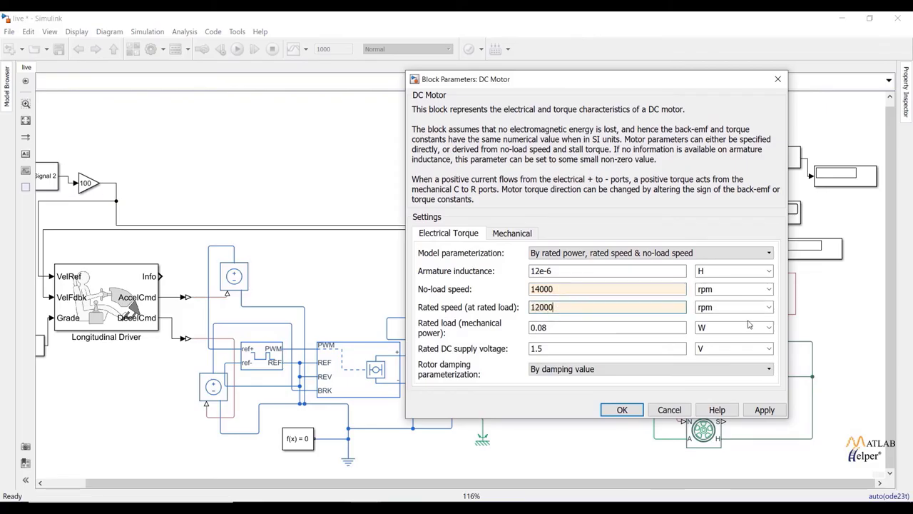
Set the DC Motor's rated load to 50 kW and rated DC supply voltage to 50 V, and apply the parameters.
left_click(766, 328)
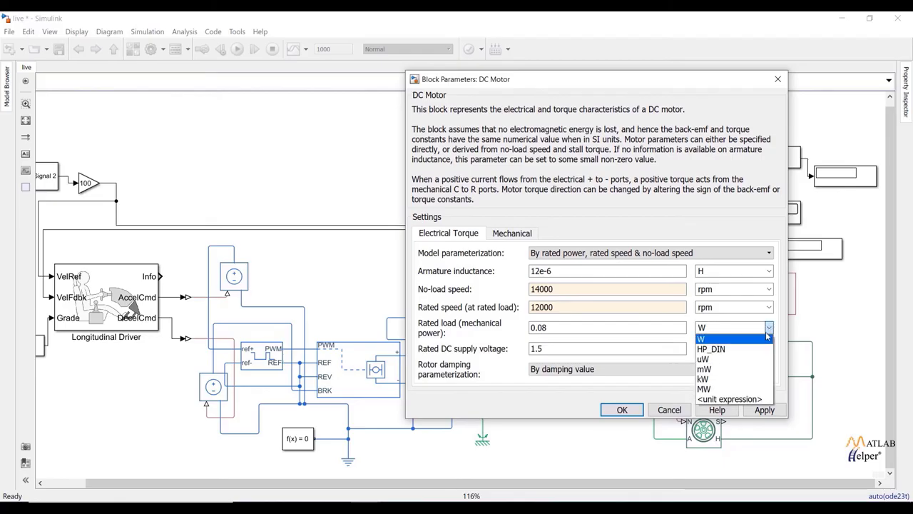
left_click(734, 383)
double_click(566, 329)
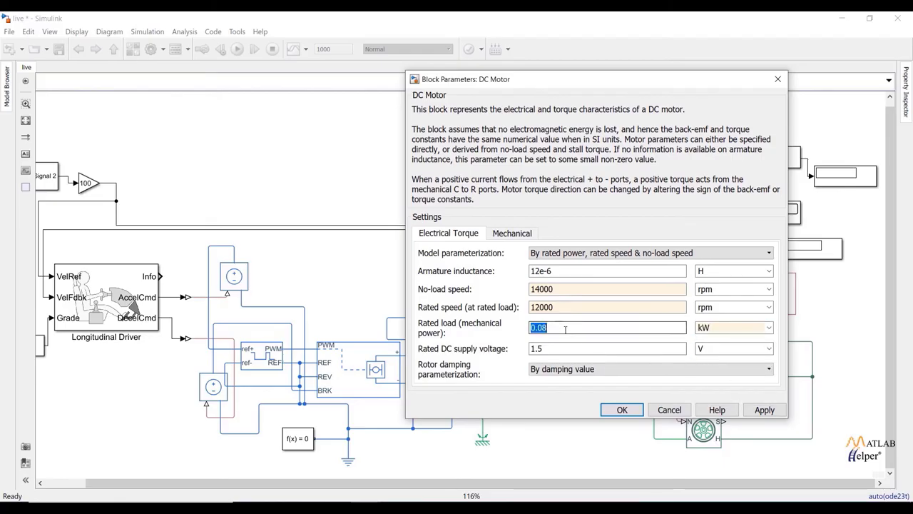
type("50")
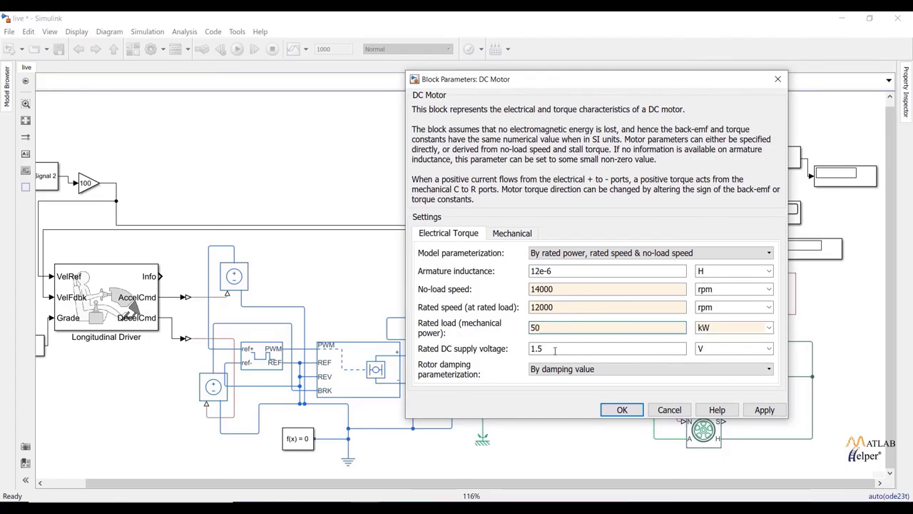
double_click(551, 349)
type("5")
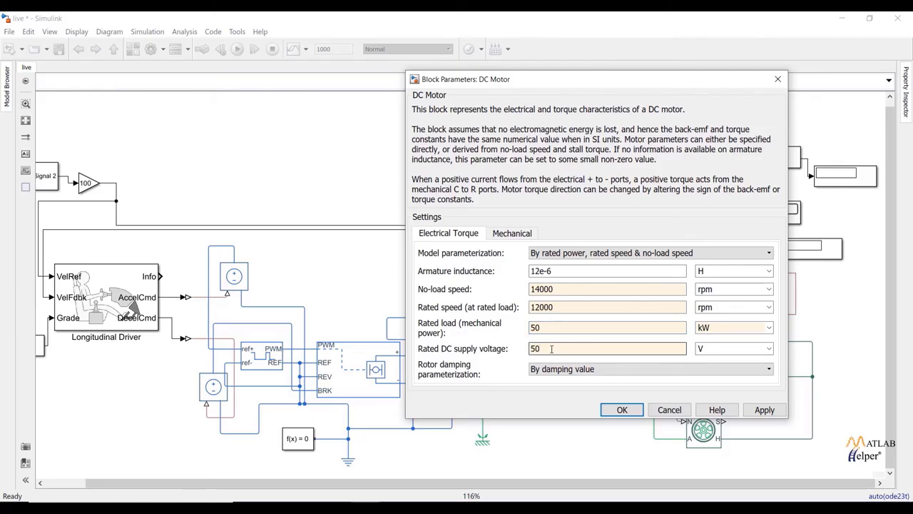
type("0")
left_click(764, 410)
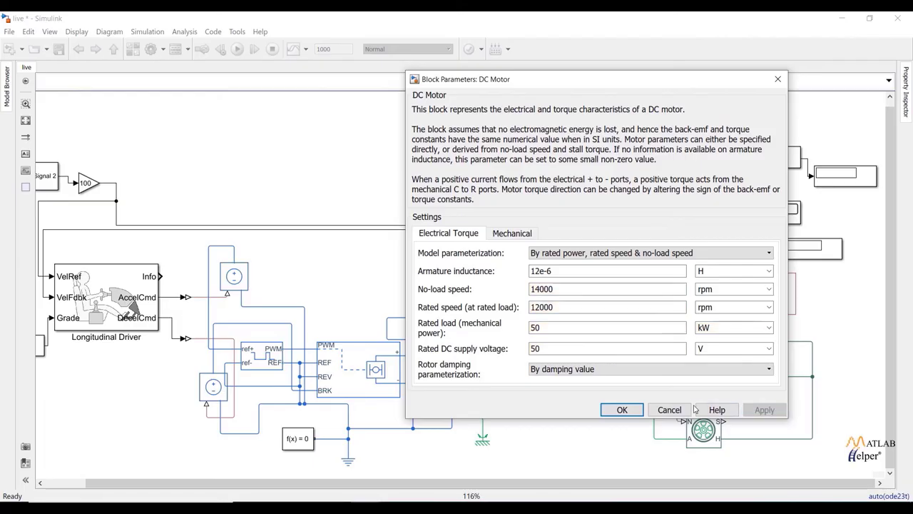
left_click(619, 411)
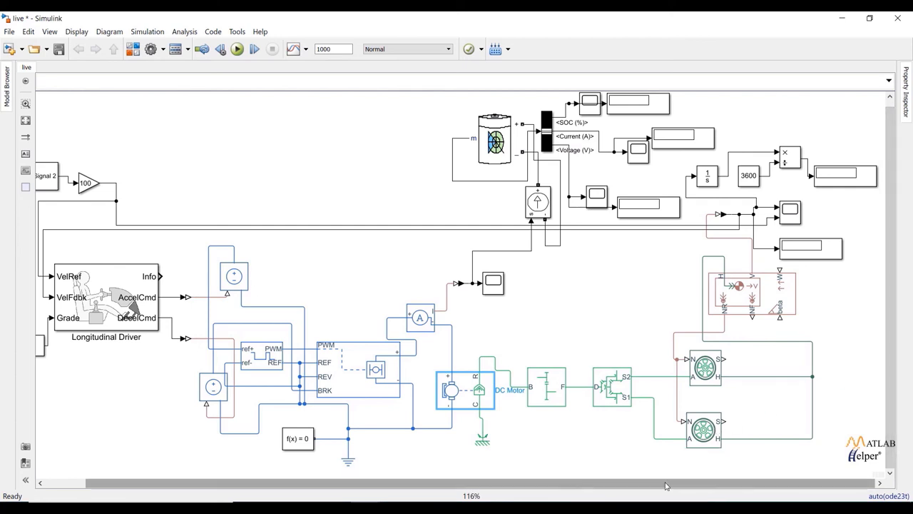
Move the SOC Display block slightly down, clear of its scope.
scroll(610, 478, "left", 2)
scroll(663, 482, "right", 2)
left_click_drag(627, 109, 625, 120)
Add a powergui block to the empty canvas area beside the battery.
left_click(334, 161)
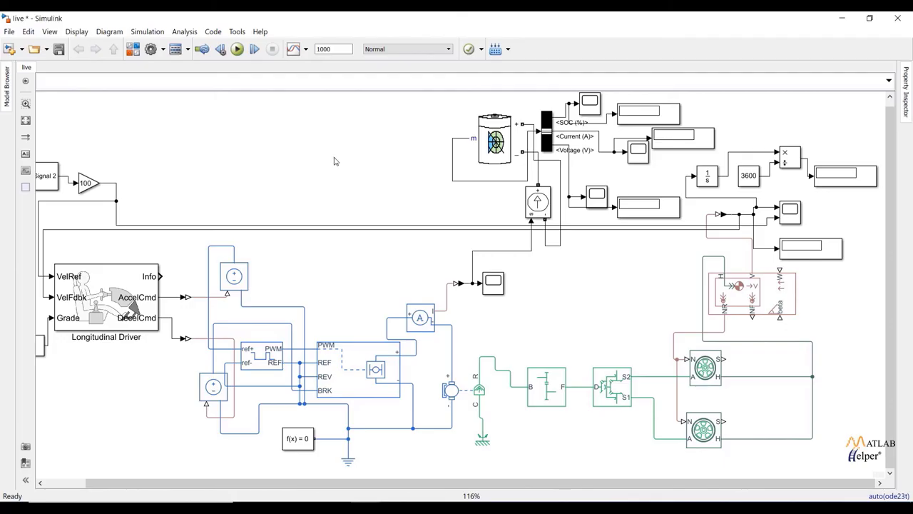
double_click(334, 161)
type("pow")
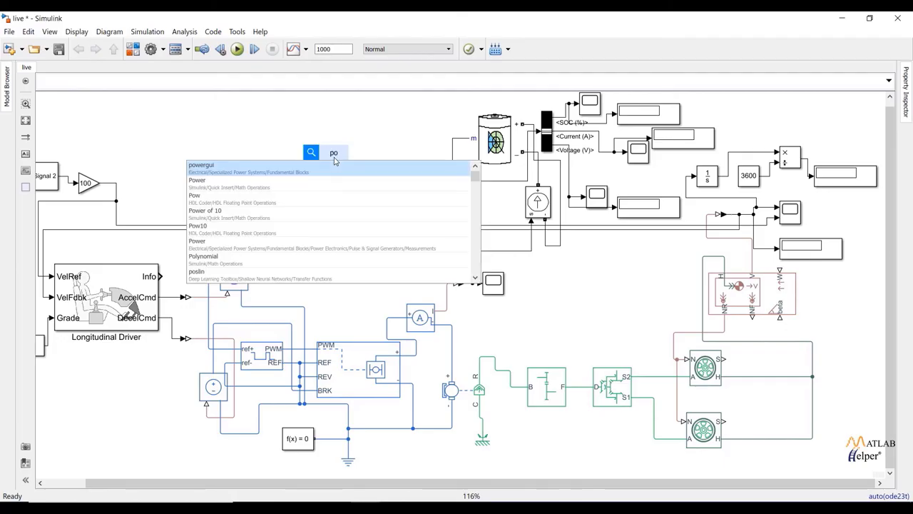
key("Return")
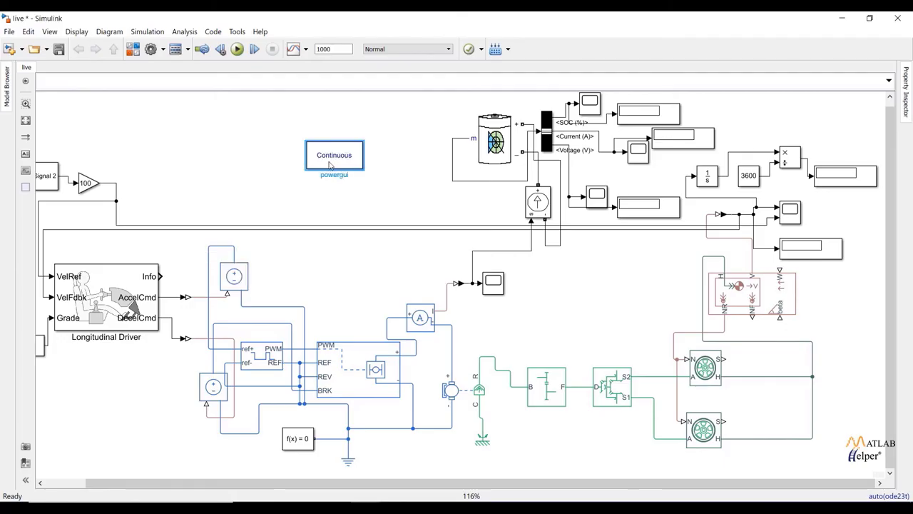
Run the simulation and view the battery's state-of-charge curve in its scope.
left_click(238, 48)
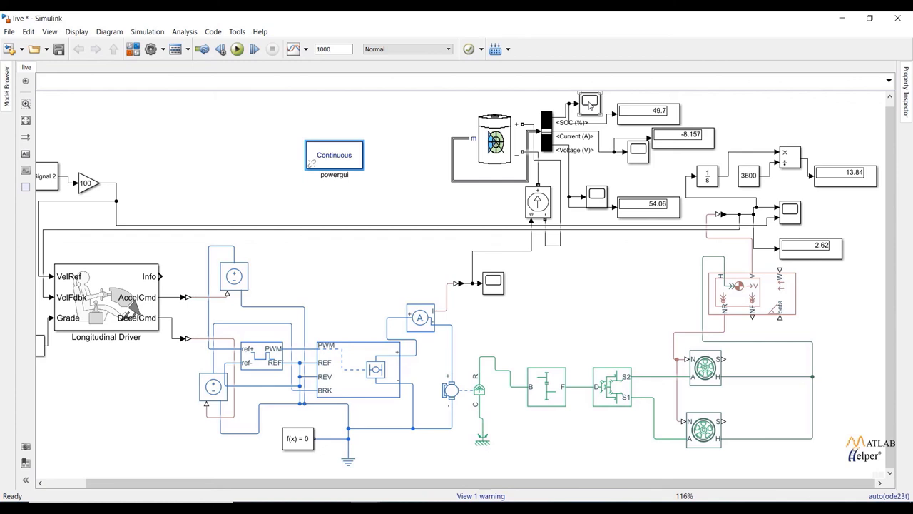
double_click(589, 103)
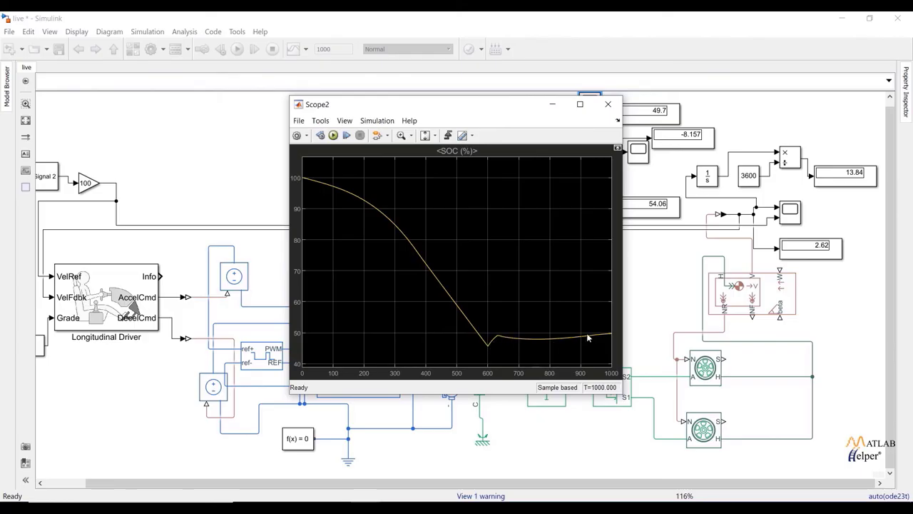
left_click(608, 104)
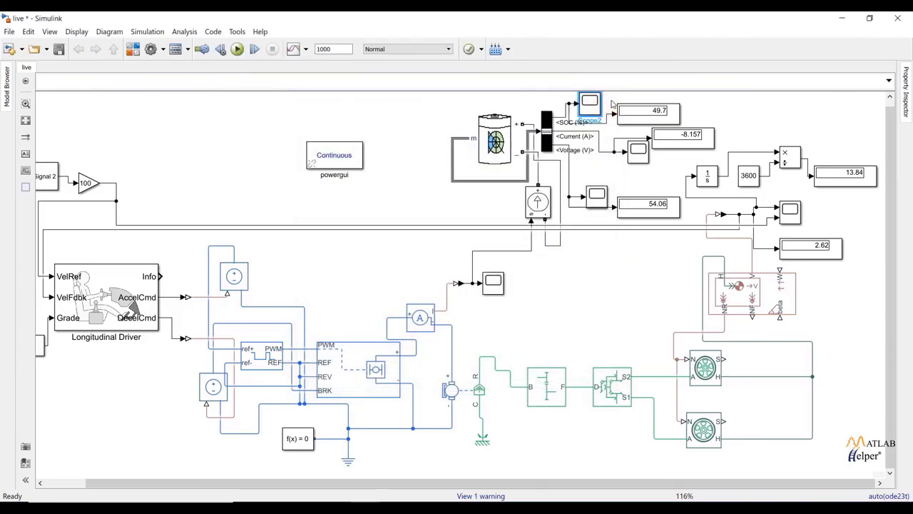
Compare the reference and actual vehicle velocity in the scope, and check the distance display, the stop time and the overall model.
double_click(790, 213)
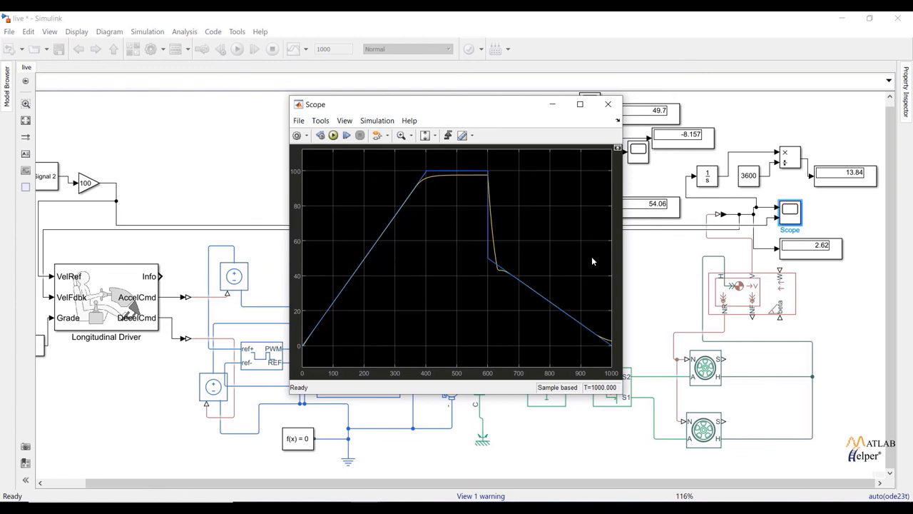
left_click(606, 107)
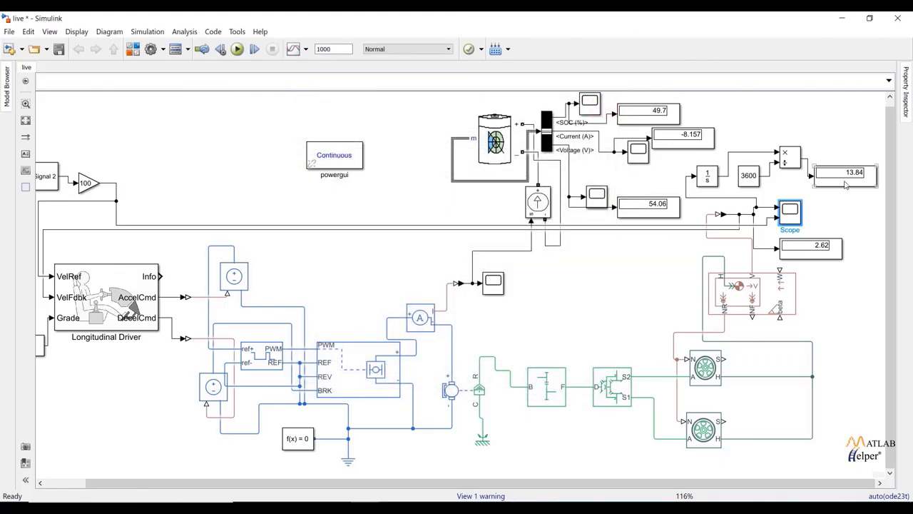
left_click(849, 182)
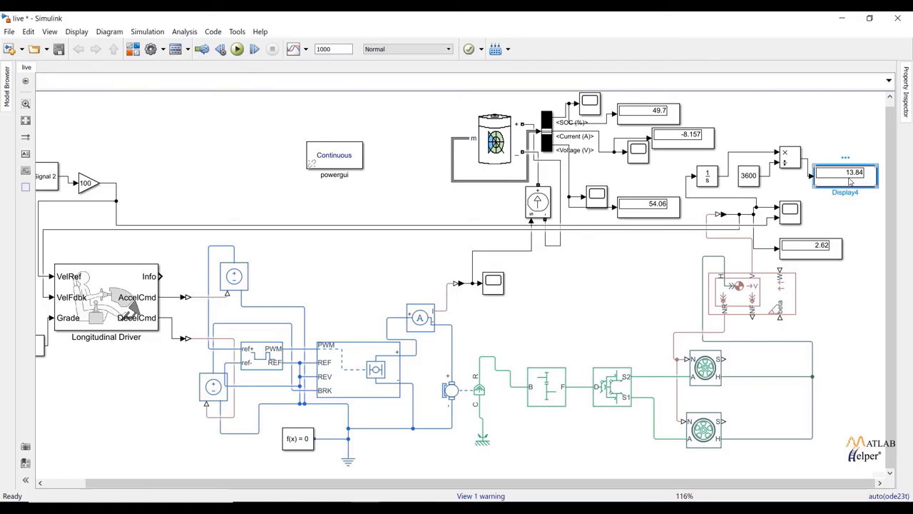
double_click(325, 49)
left_click_drag(484, 482, 444, 482)
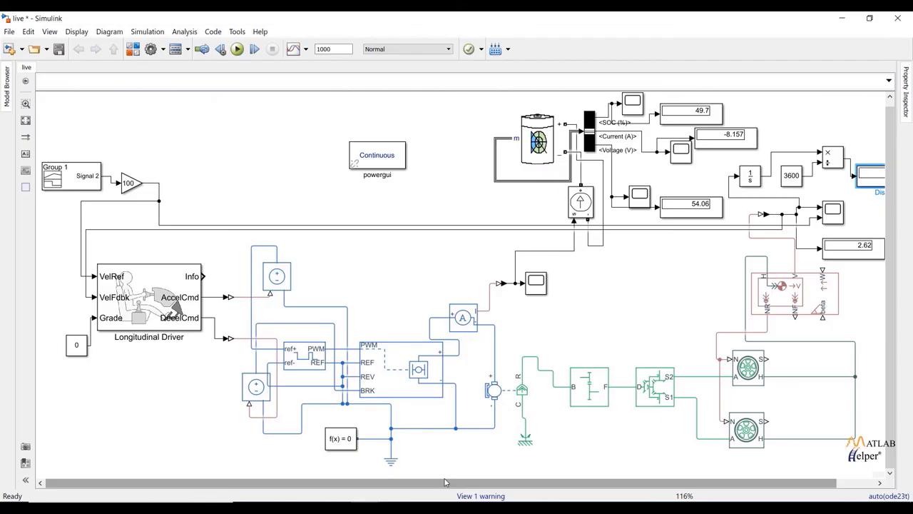
left_click_drag(444, 483, 480, 485)
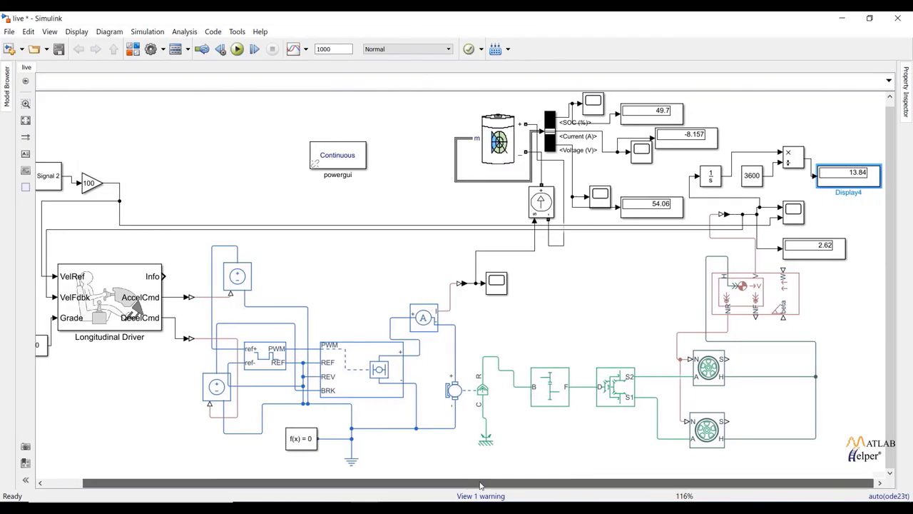